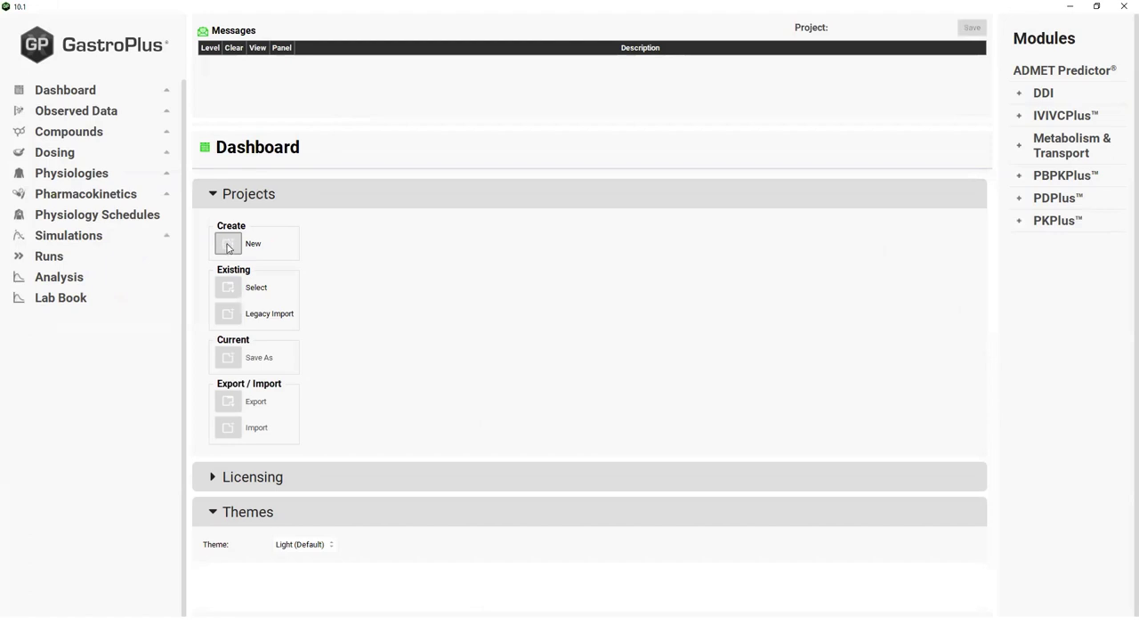
Create a new project named 'Multiple forms' in the GPX > Multiple forms folder.
click(228, 247)
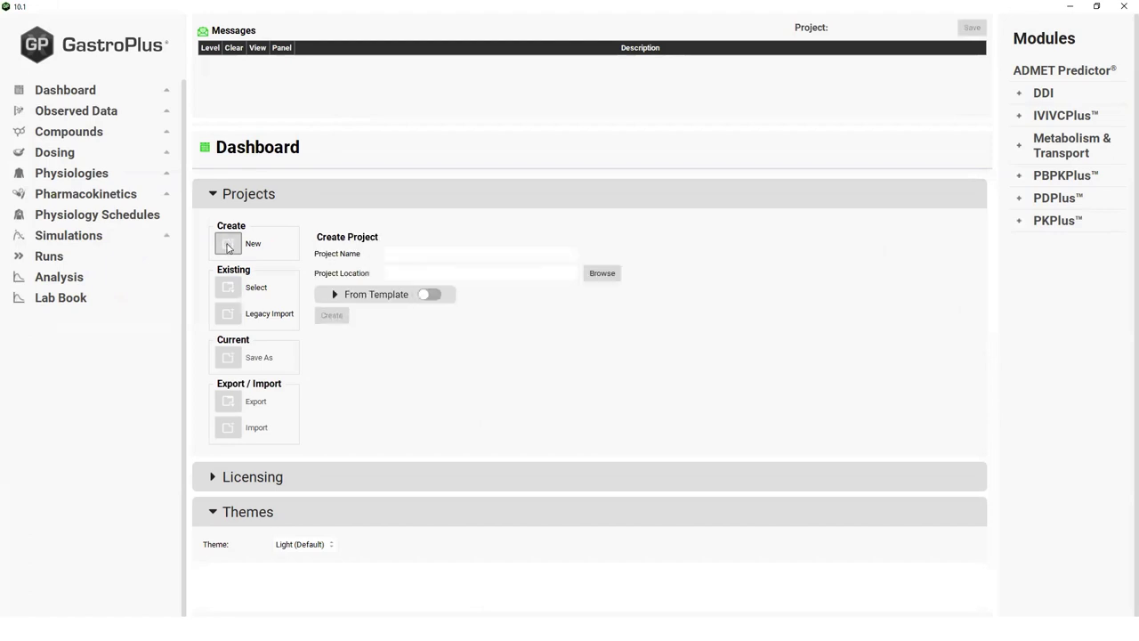
click(596, 279)
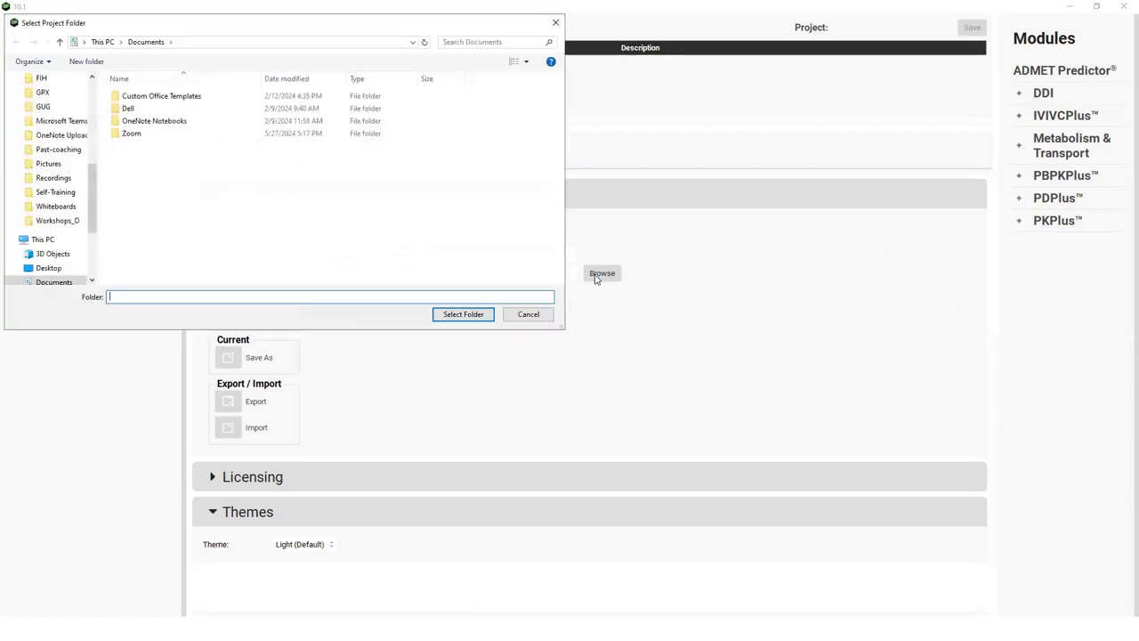
click(17, 92)
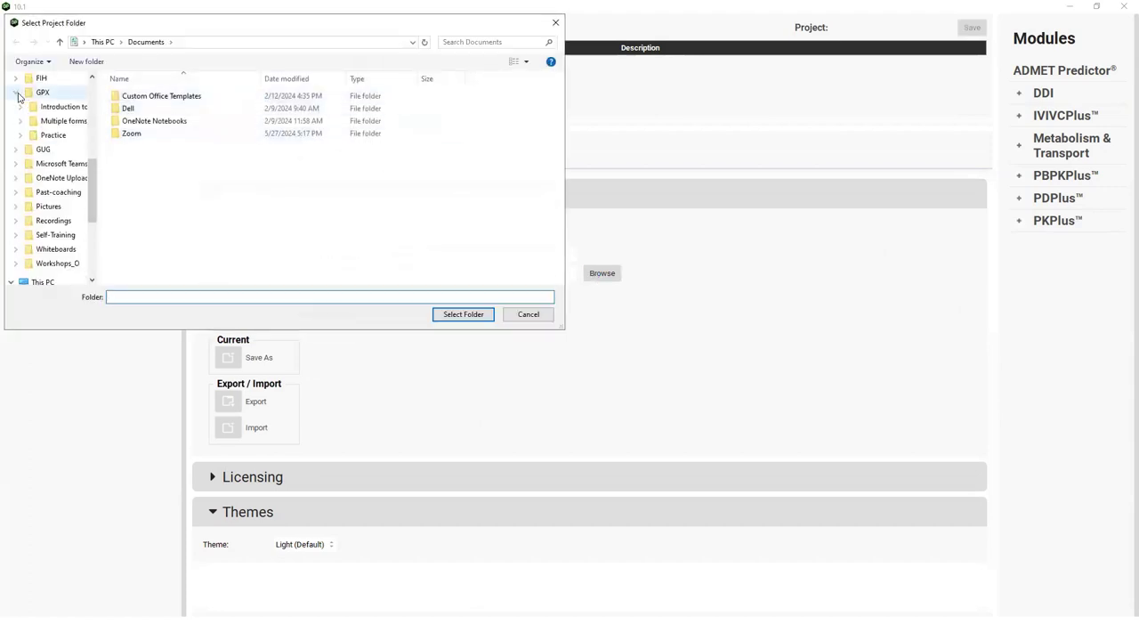
click(21, 121)
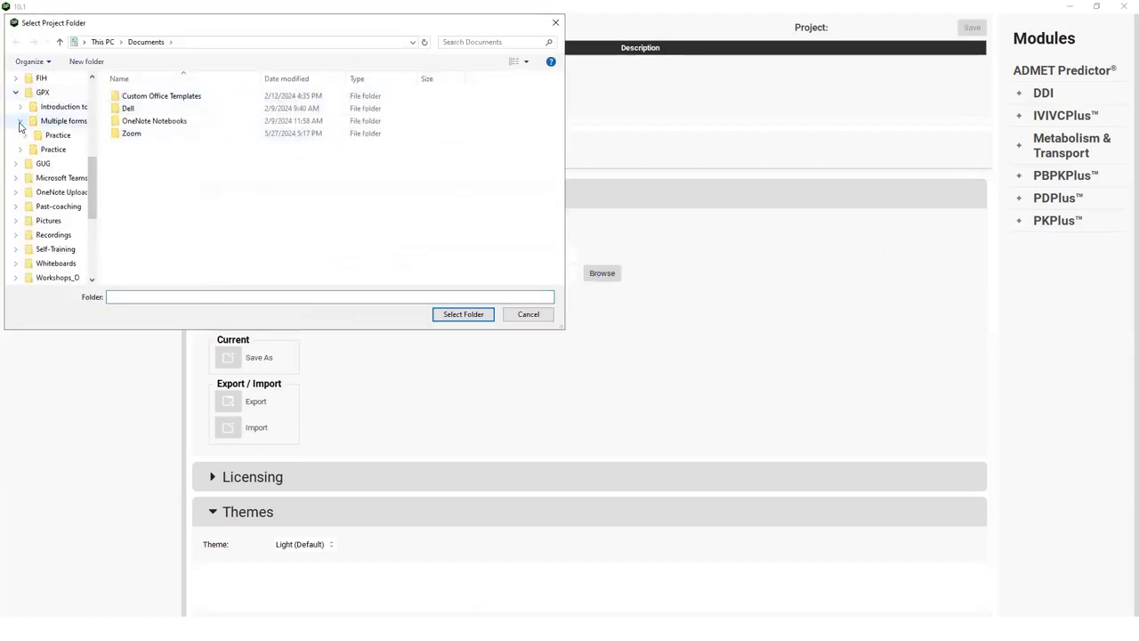
double_click(31, 125)
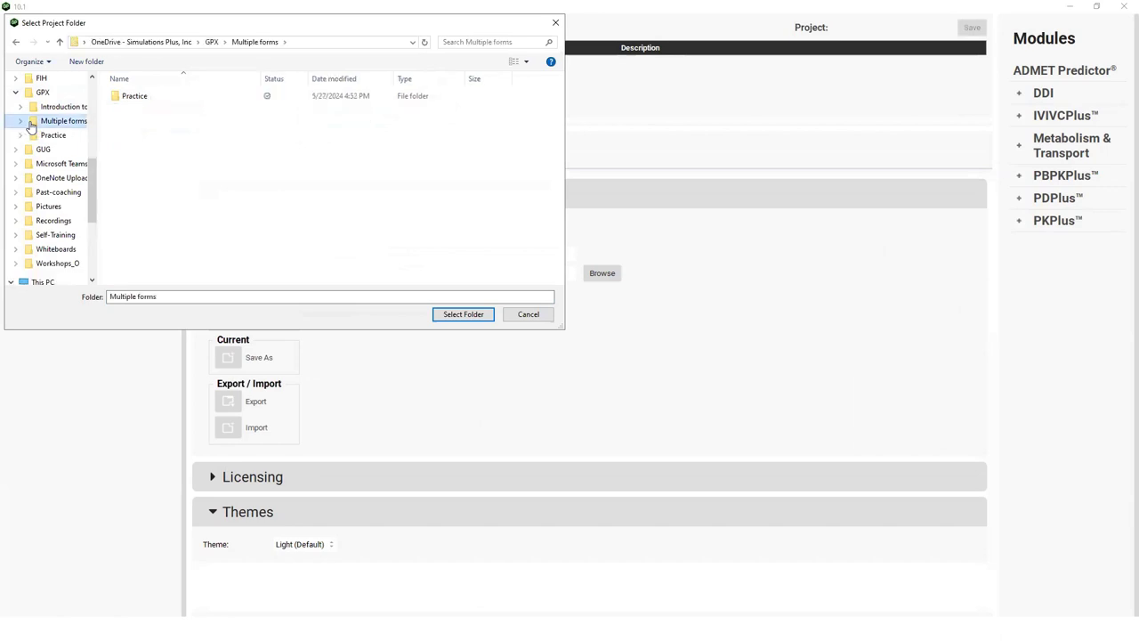
click(446, 316)
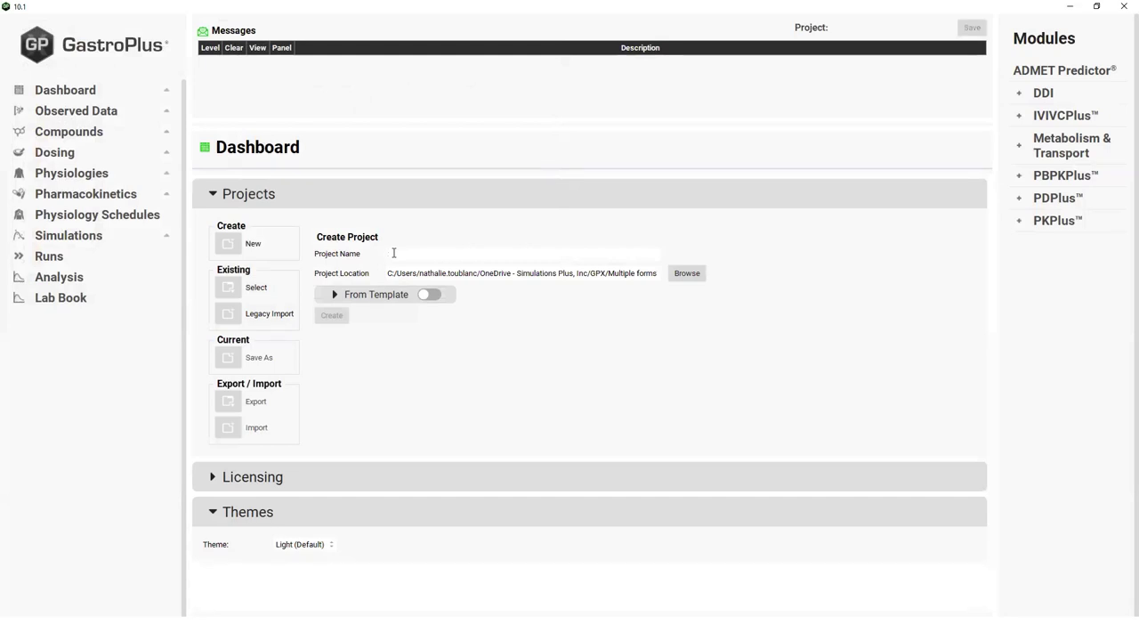
text(Multiple forms)
click(329, 317)
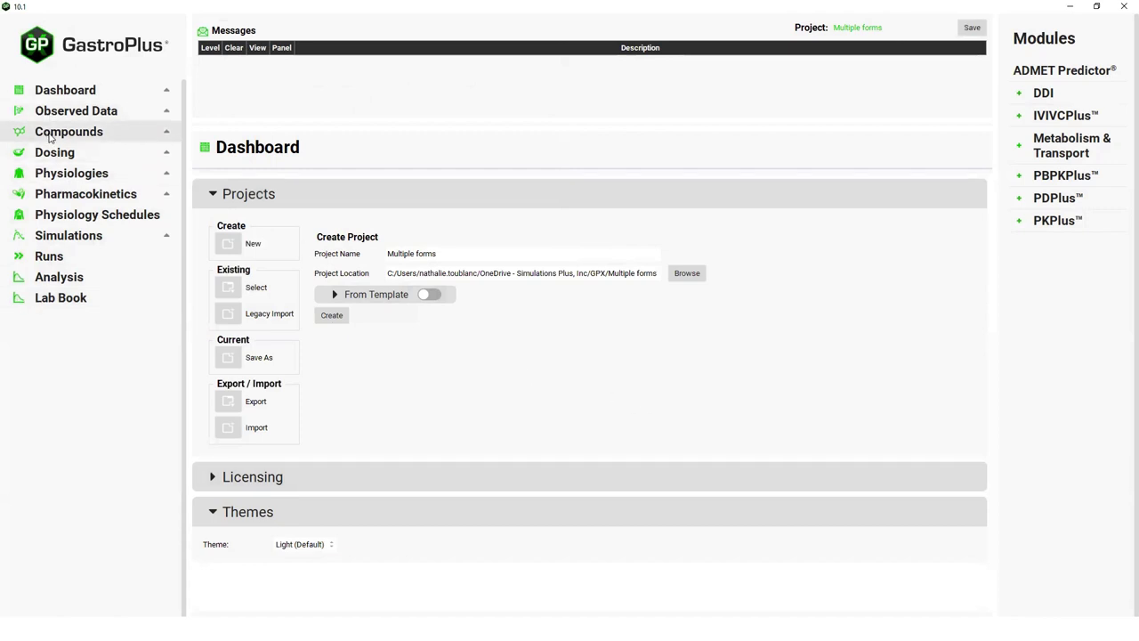
Add a new compound named 'Cpd X'.
click(87, 136)
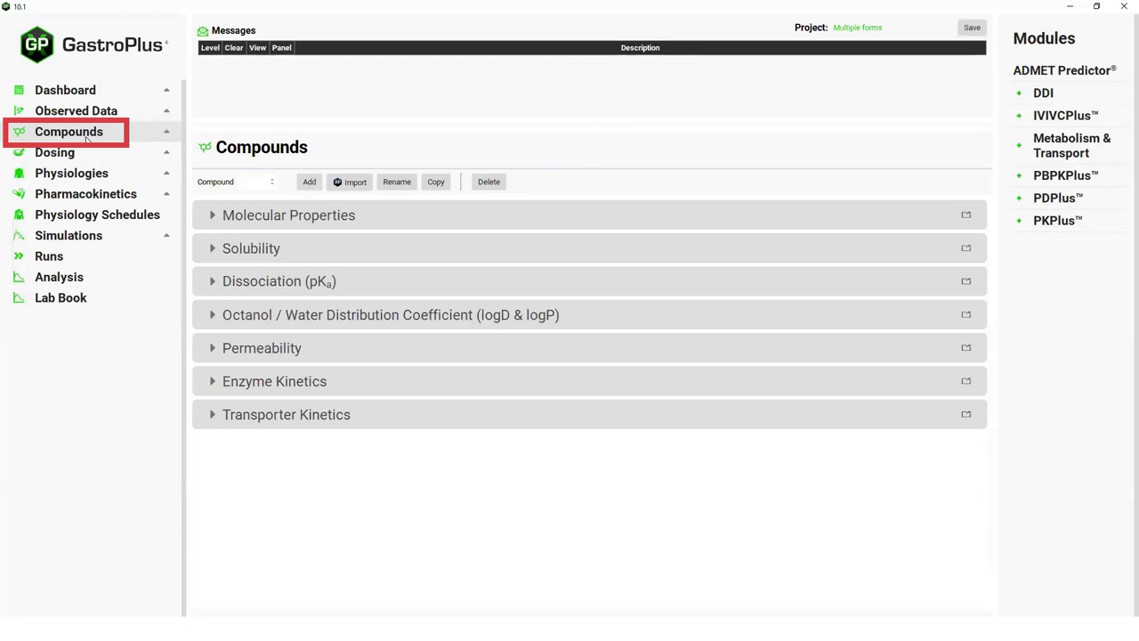
click(311, 182)
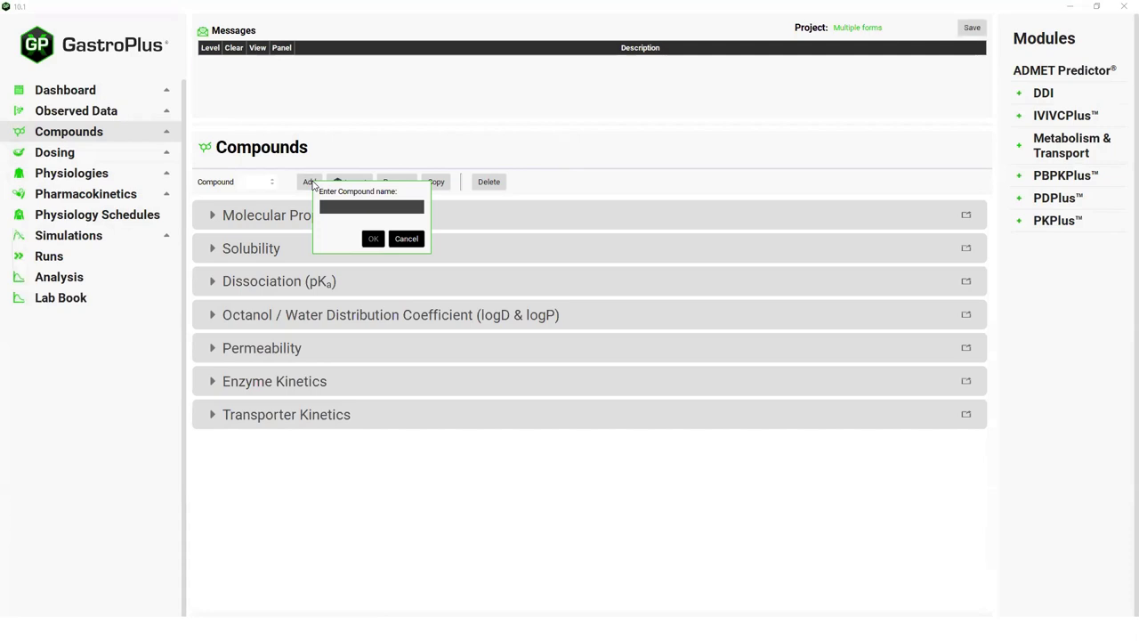
text(Cpd)
text( X)
click(374, 238)
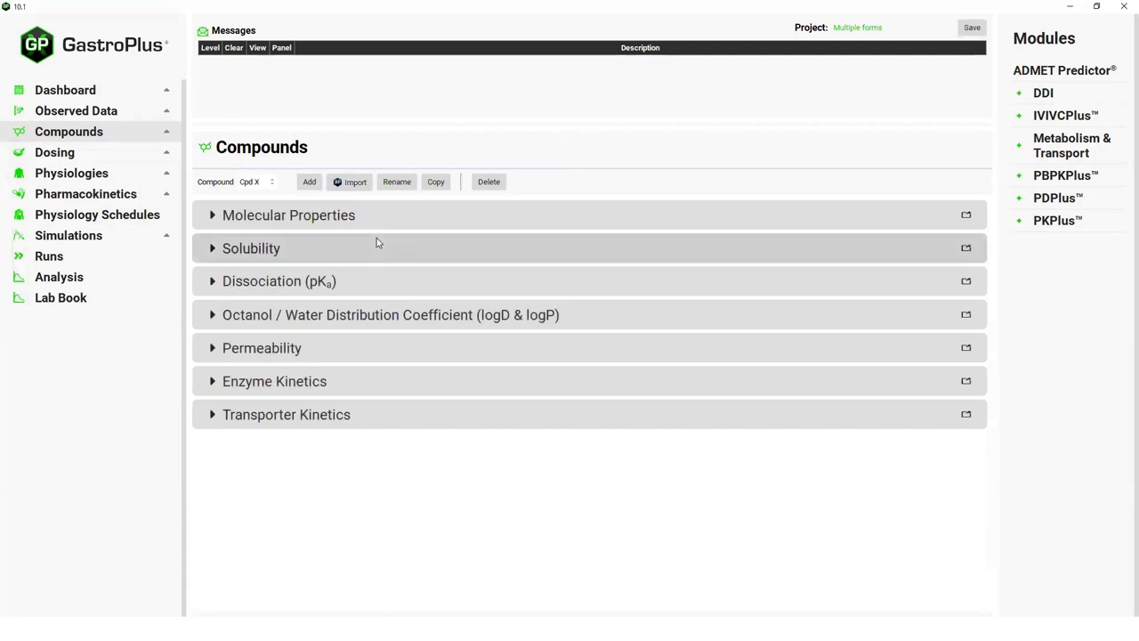
Set Cpd X's molecular weight to 300 g/mol.
click(215, 217)
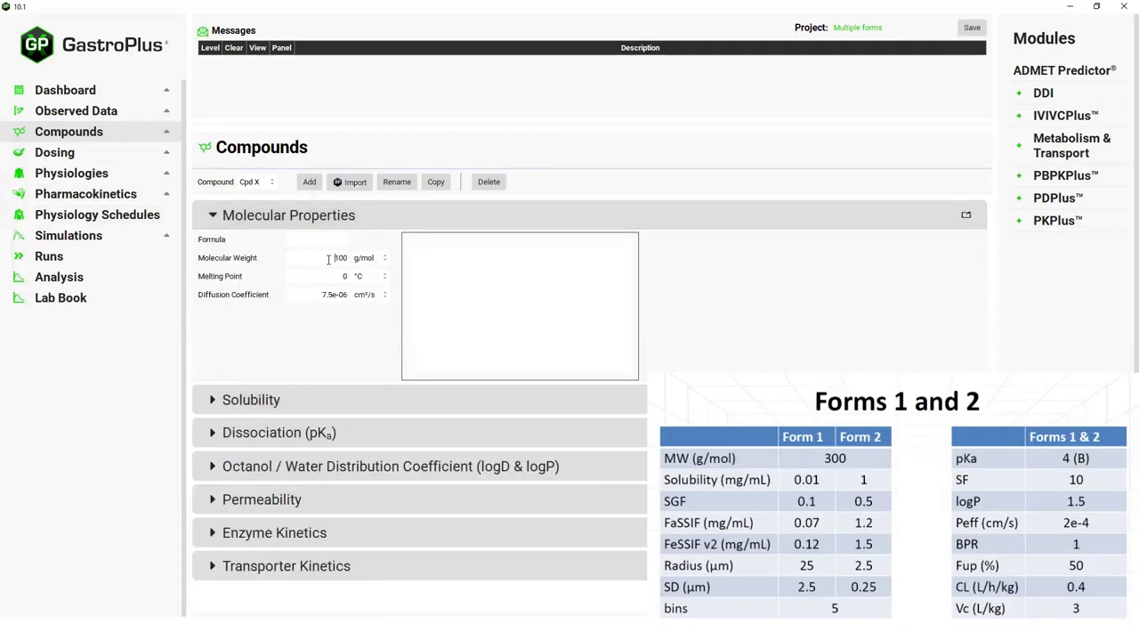
drag(328, 259, 341, 258)
text(3)
click(213, 215)
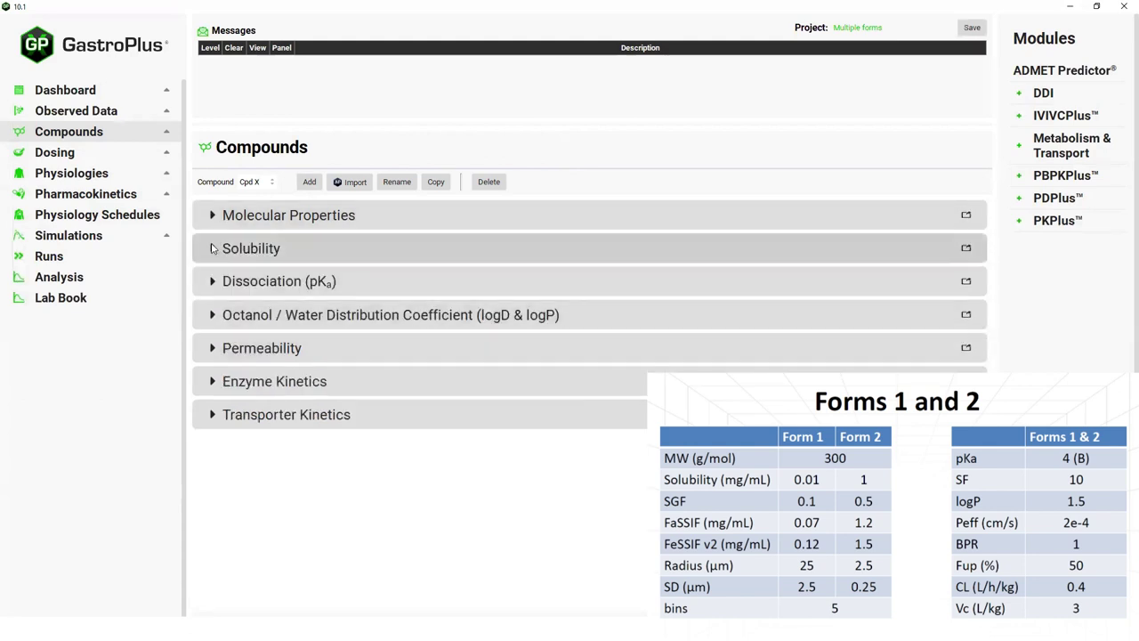
Set Form 1's solubility to 0.01 mg/mL.
click(213, 249)
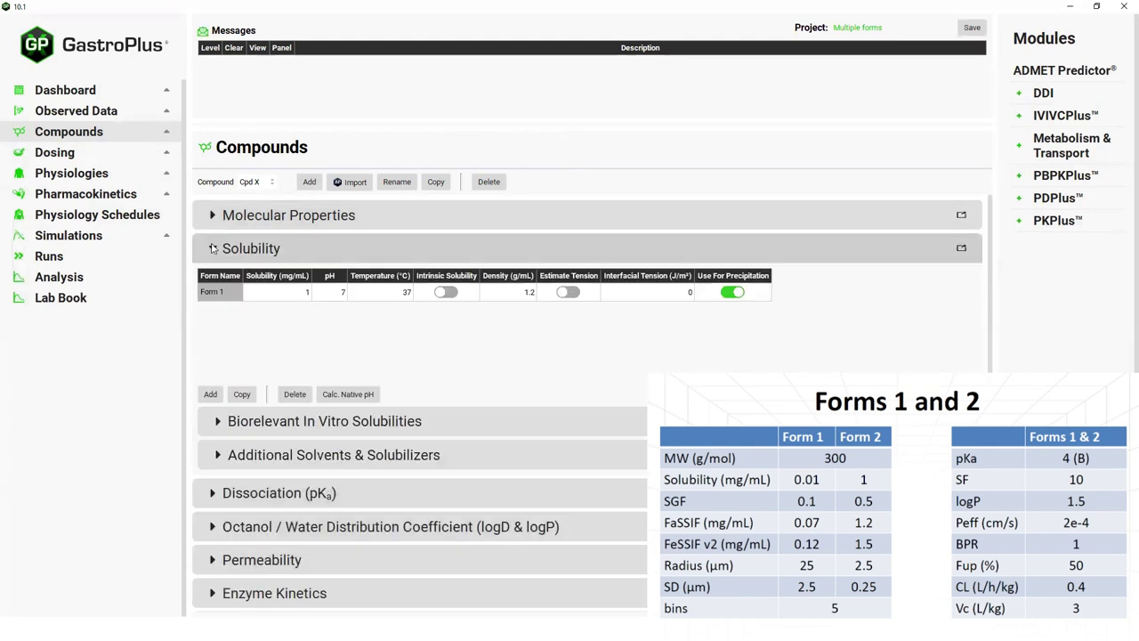
double_click(279, 294)
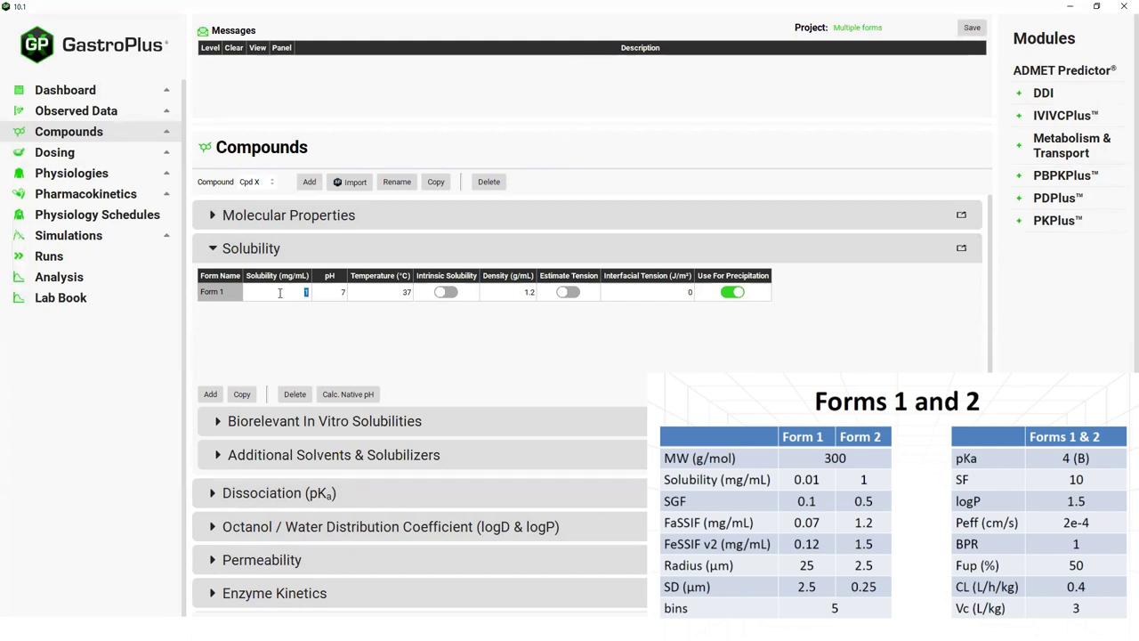
text(0.0)
text(1)
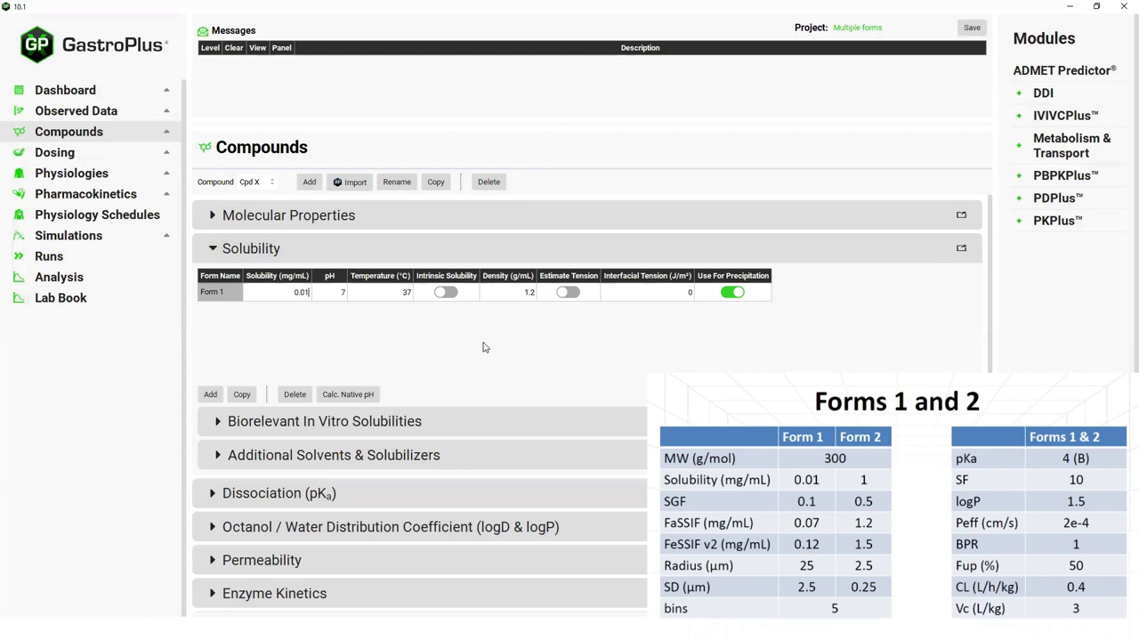
Add a Form 2 polymorph with solubility 1 mg/mL.
click(211, 395)
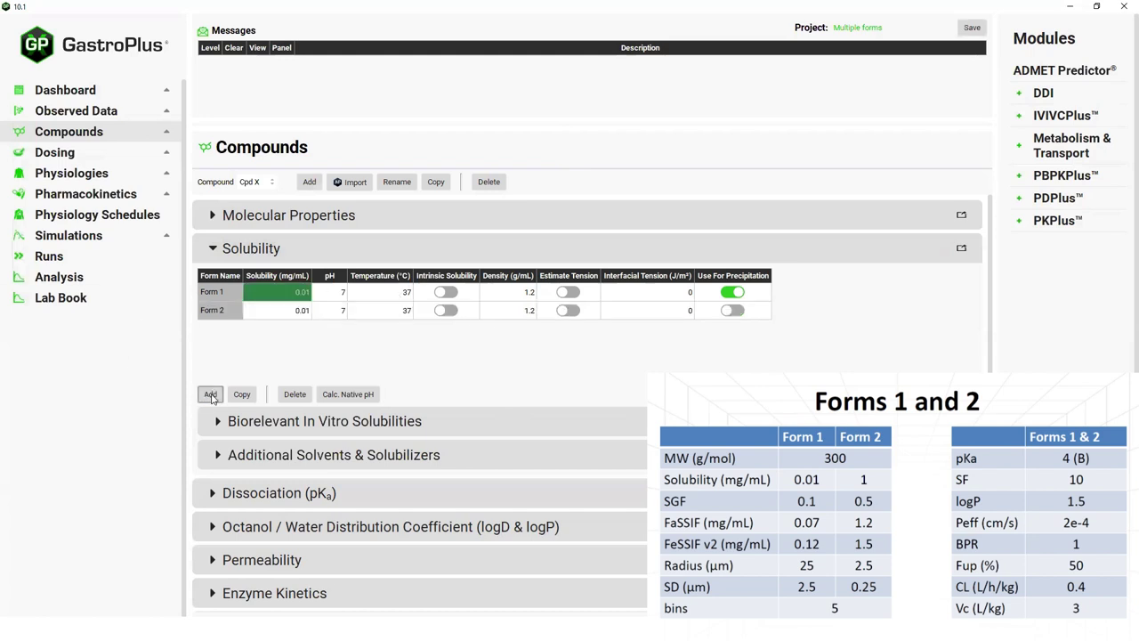
double_click(288, 310)
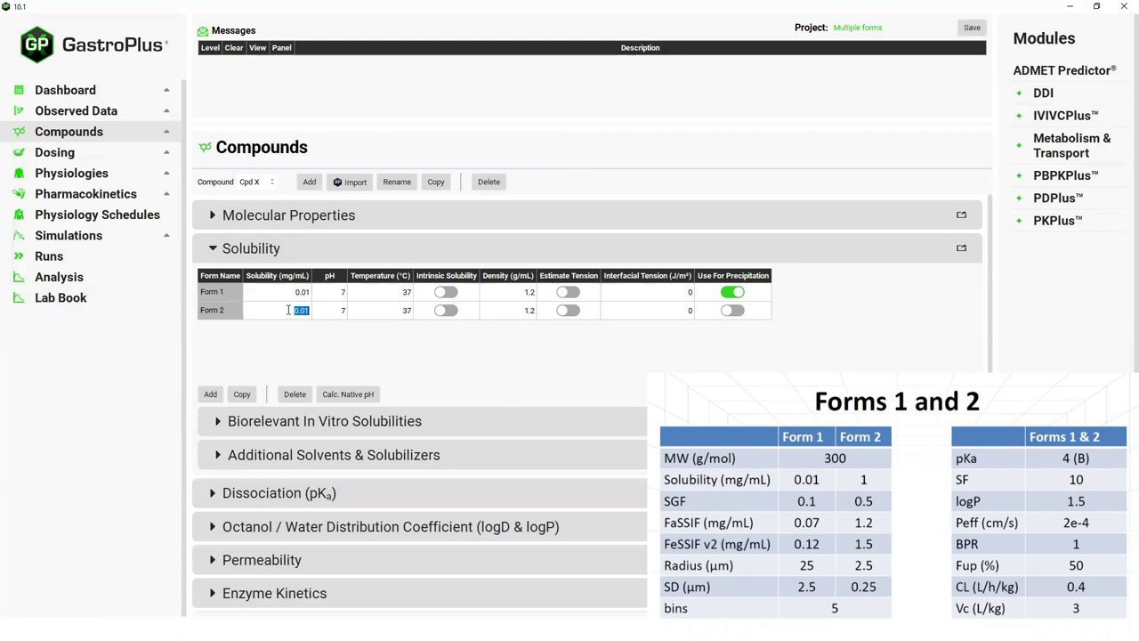
text(1)
click(278, 291)
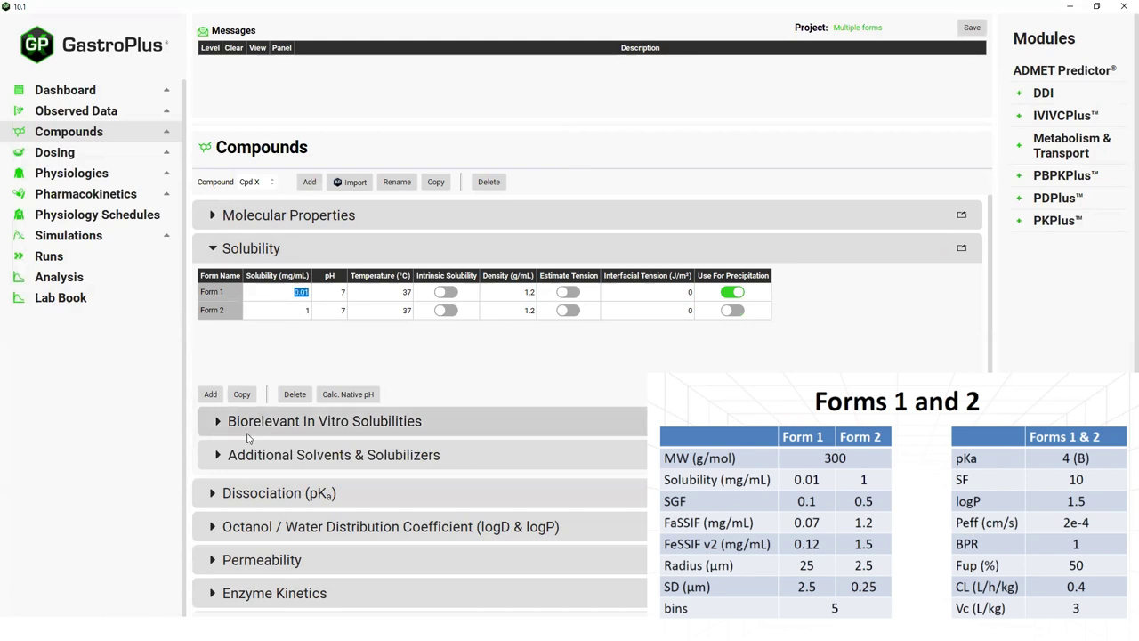
click(299, 423)
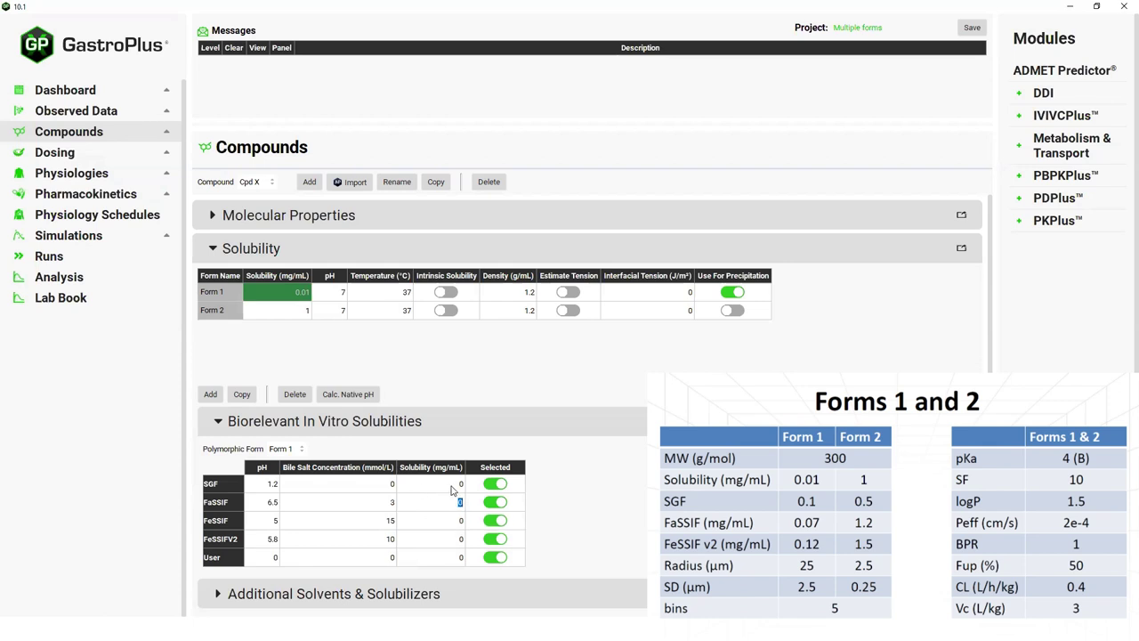
Enter Form 1 biorelevant solubilities: SGF 0.1, FaSSIF 0.07, FeSSIFV2 0.12 mg/mL.
click(451, 483)
text(0.)
text(1)
click(442, 503)
text(0.07)
click(445, 540)
text(0.1)
text(2)
click(301, 450)
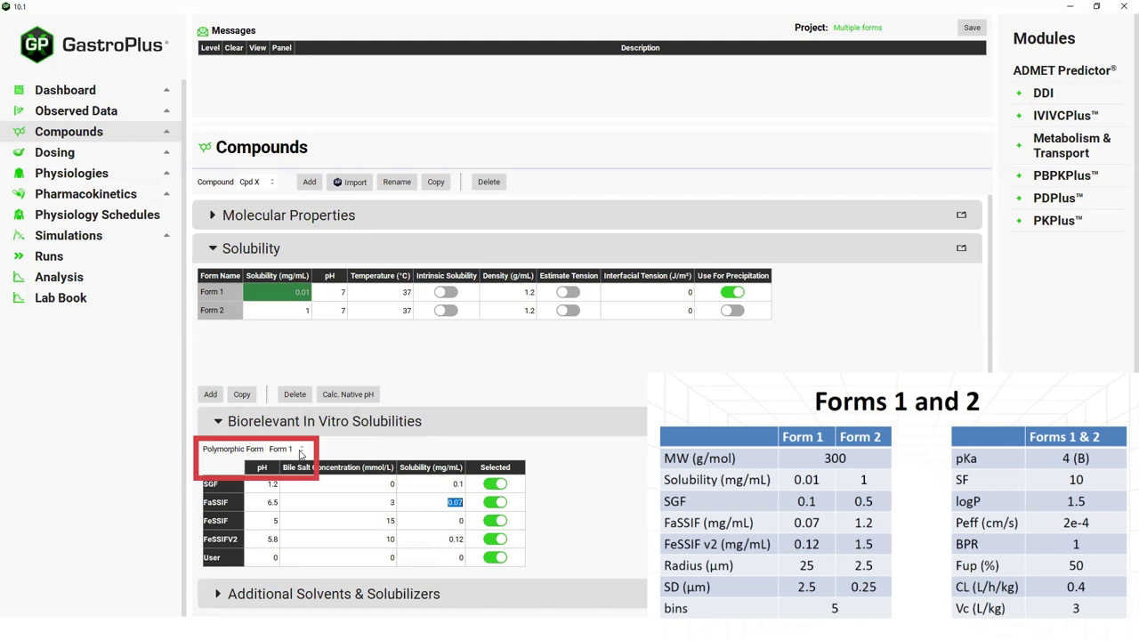
Enter Form 2 biorelevant solubilities: SGF 0.5, FaSSIF 1.2, FeSSIFV2 1.5 mg/mL.
click(300, 450)
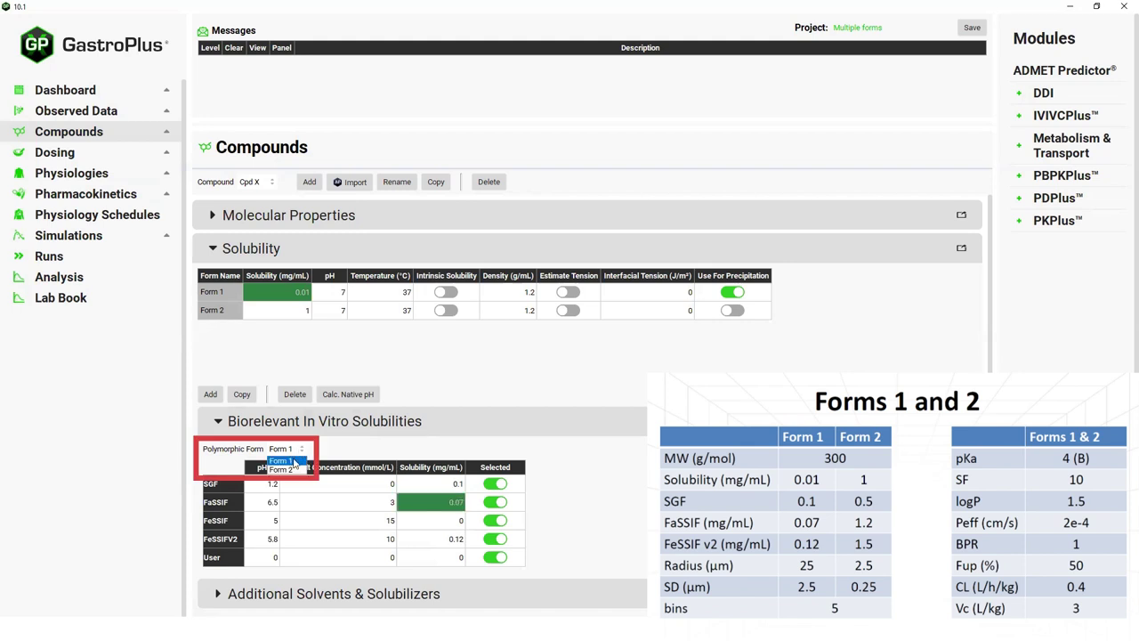
click(286, 469)
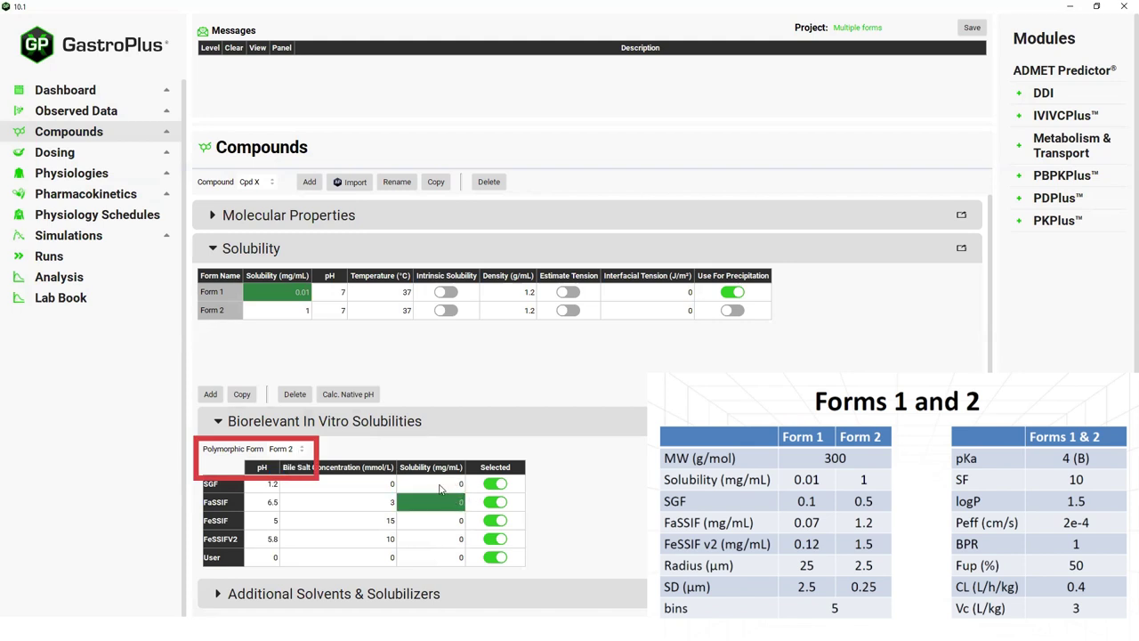
double_click(439, 484)
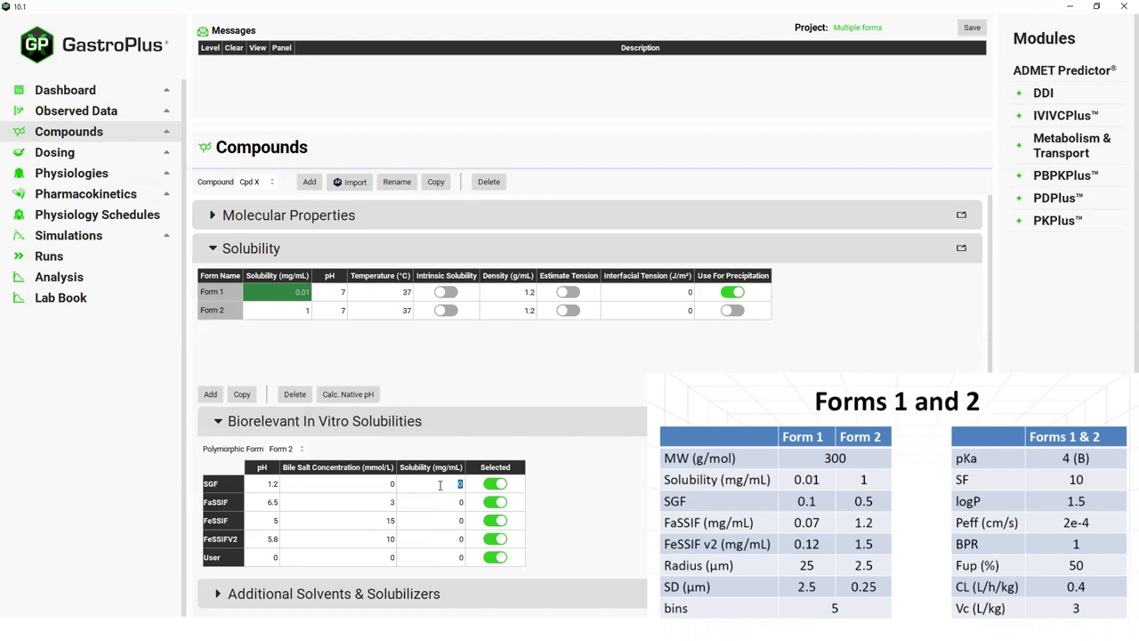
text(0.5)
double_click(445, 501)
text(1.2)
double_click(457, 538)
text(1)
text(.5)
key(Return)
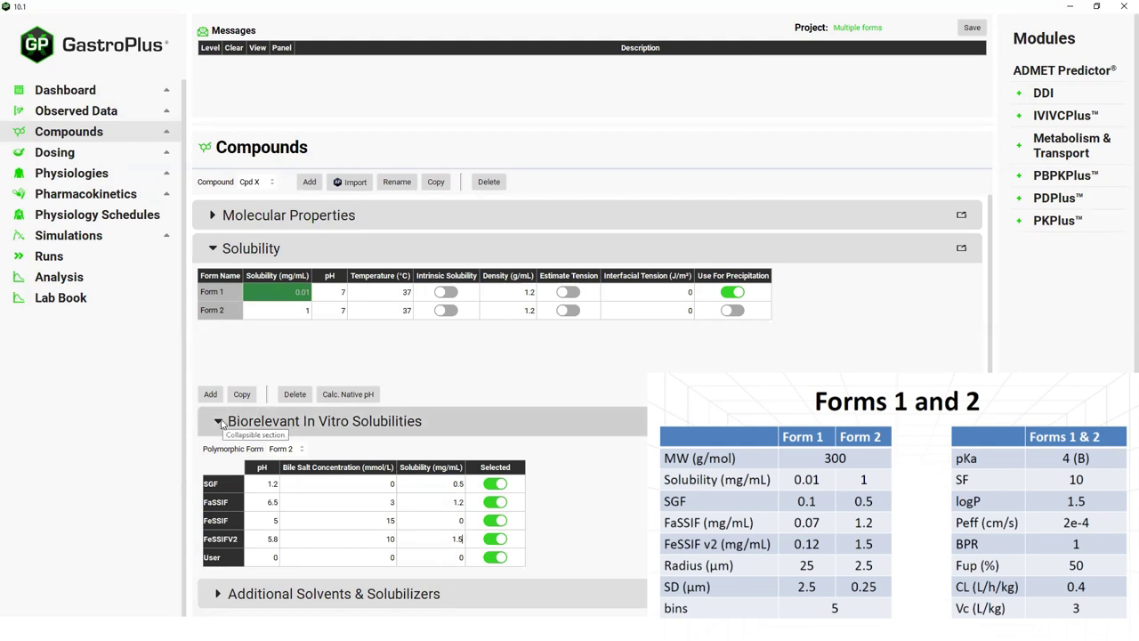
Add a Base ionization row with pKa 4 and solubility factor 10 to the pKa table.
click(219, 422)
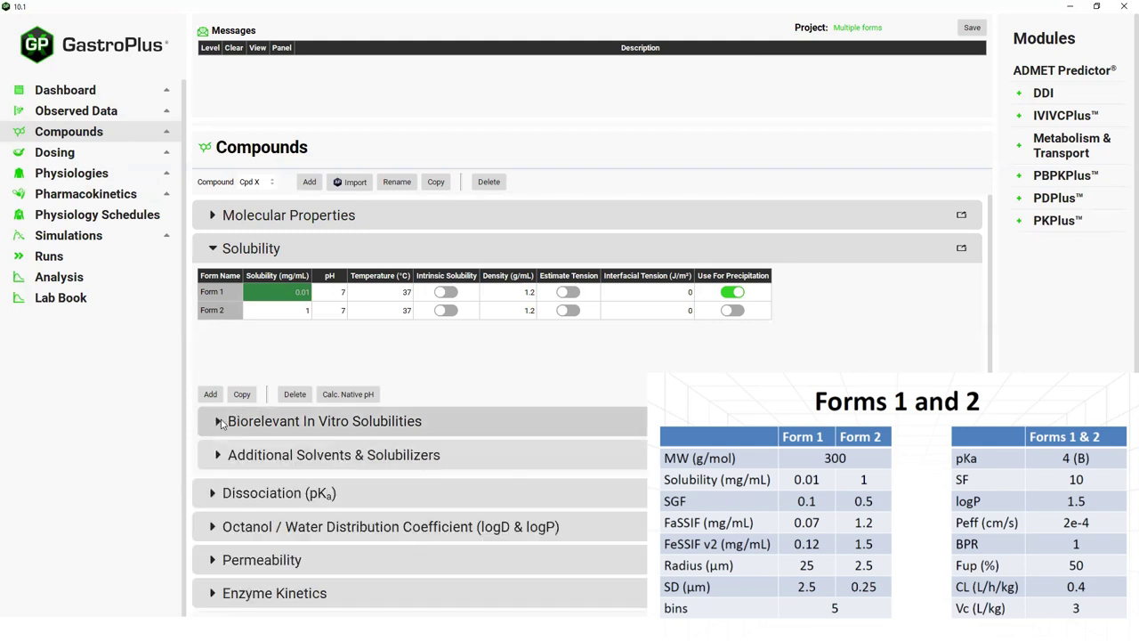
click(210, 494)
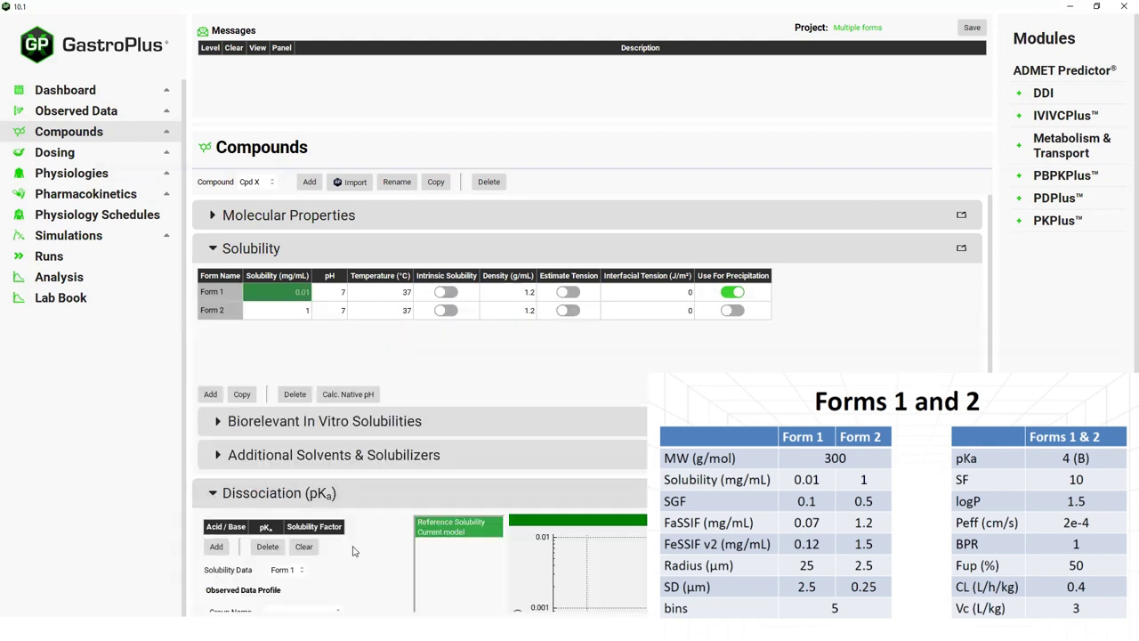
click(220, 550)
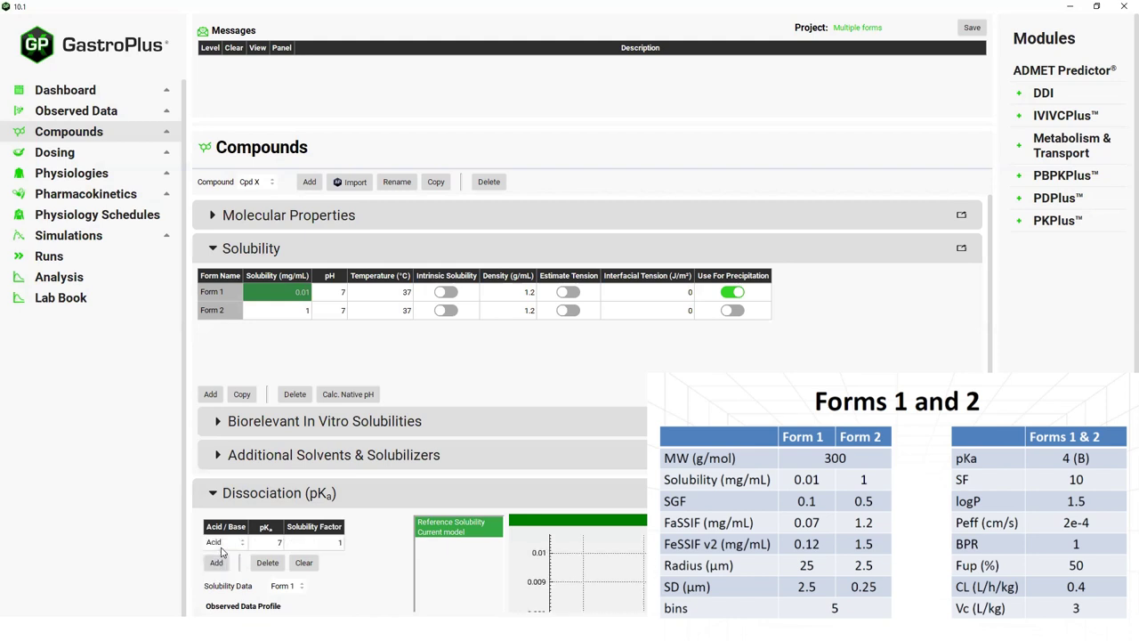
click(242, 545)
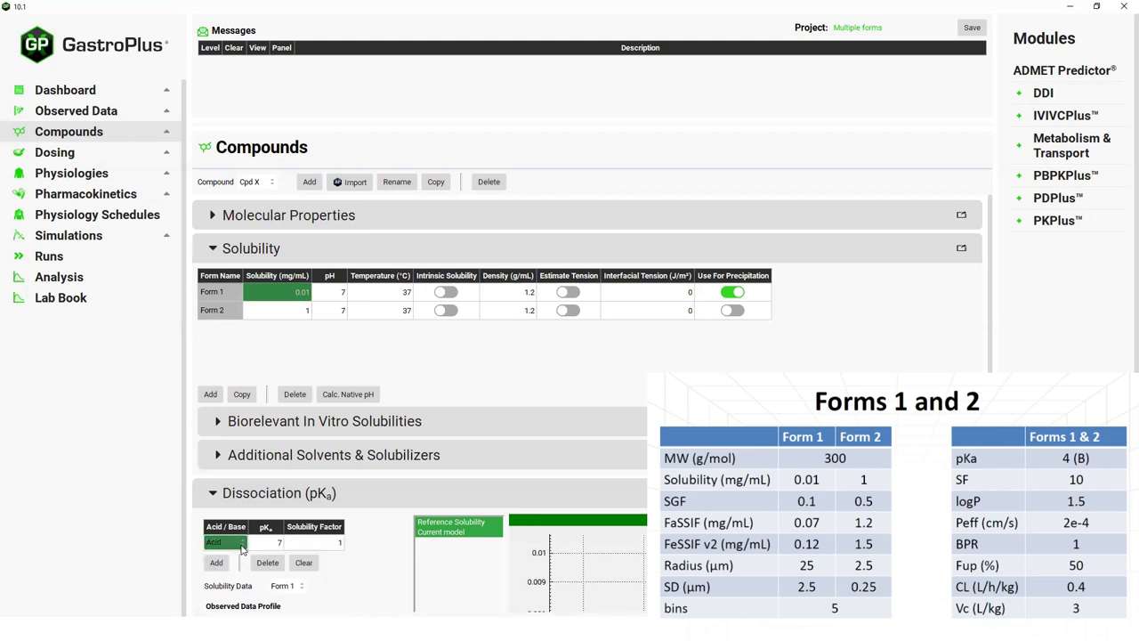
click(242, 547)
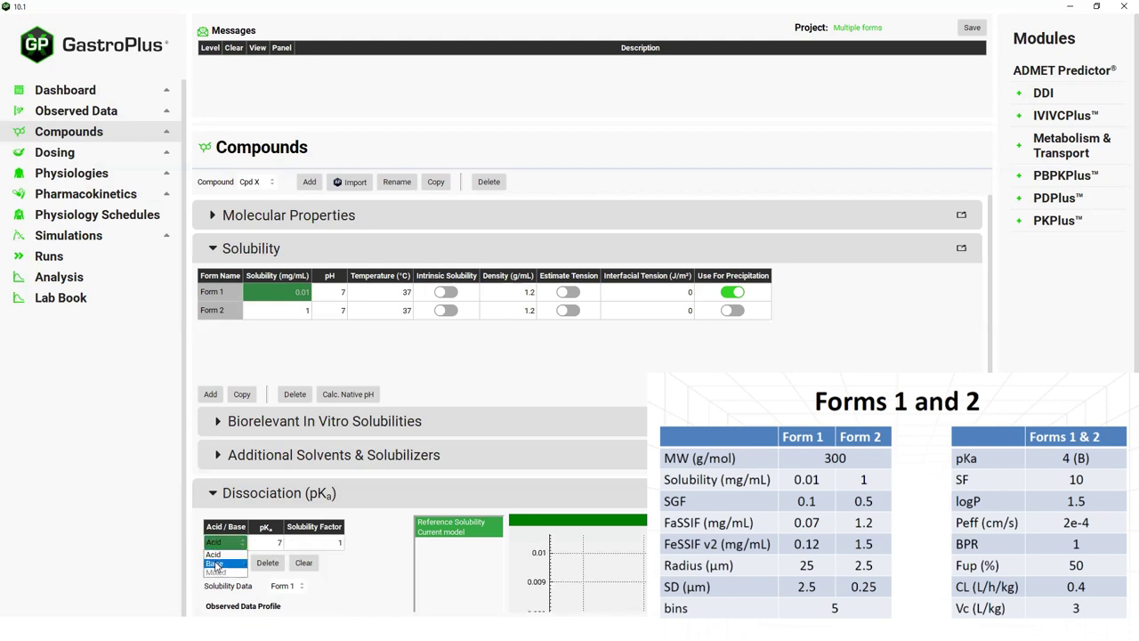
click(226, 570)
double_click(268, 543)
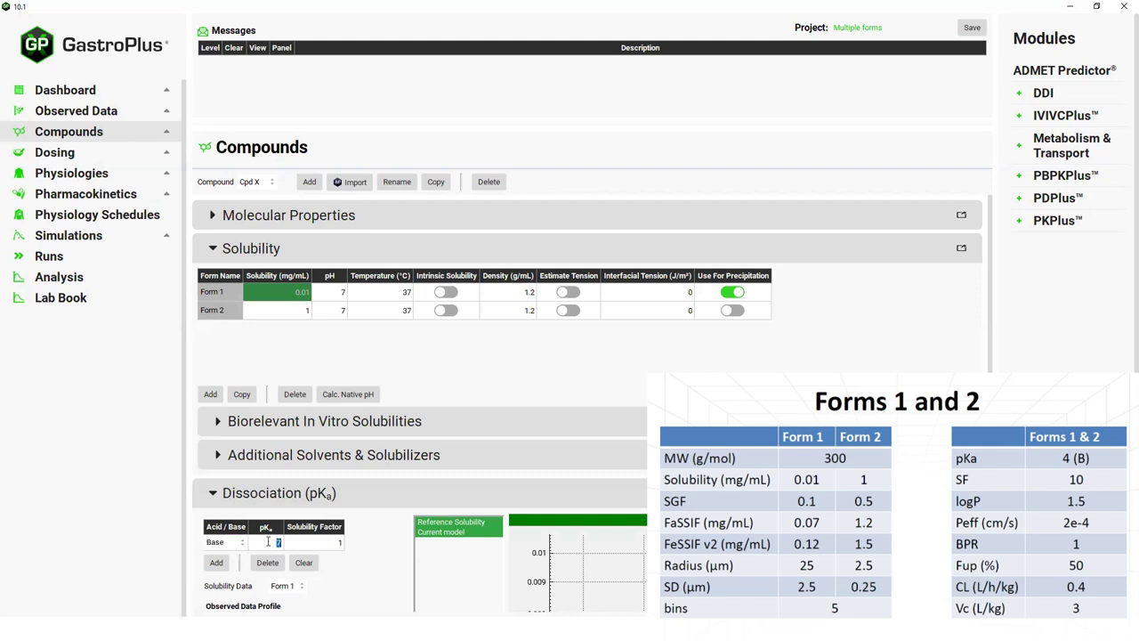
text(4)
key(Tab)
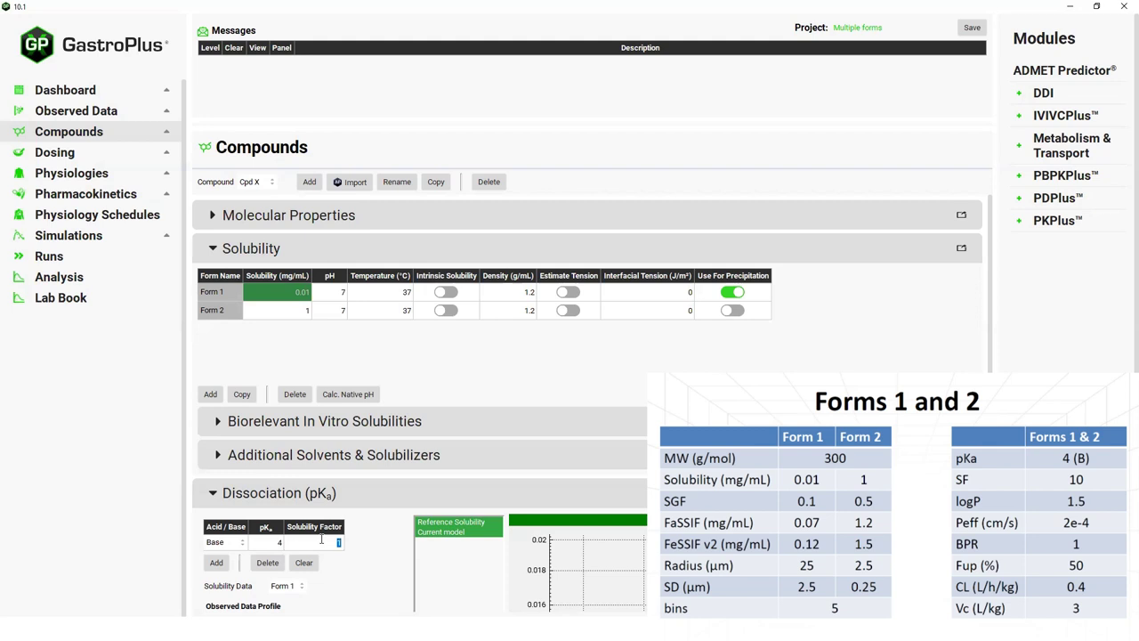
text(10)
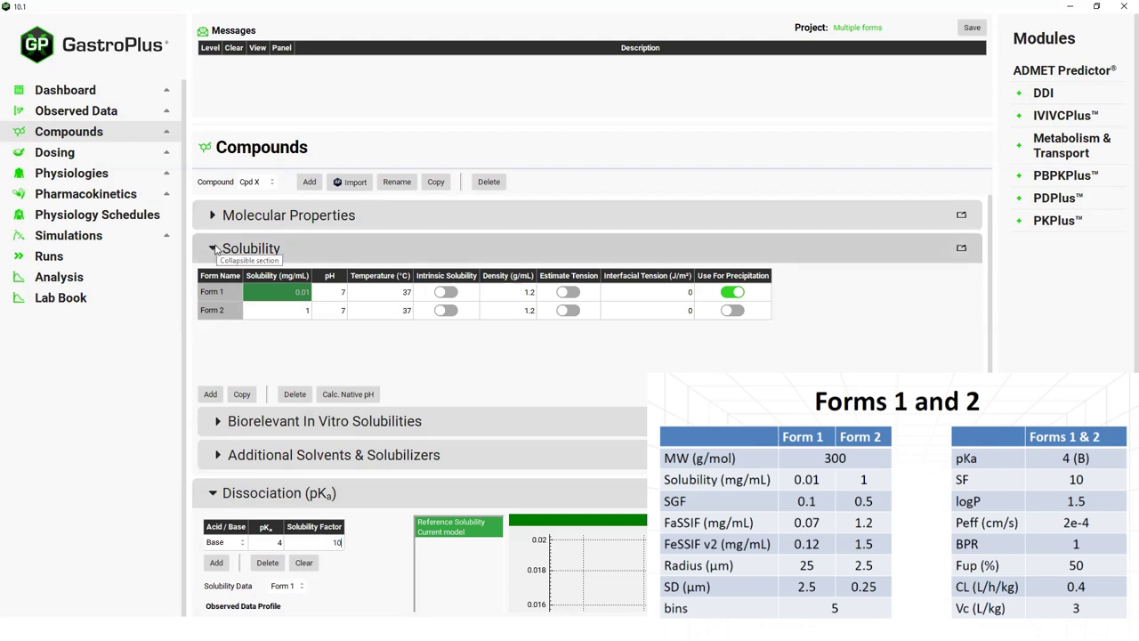
click(214, 250)
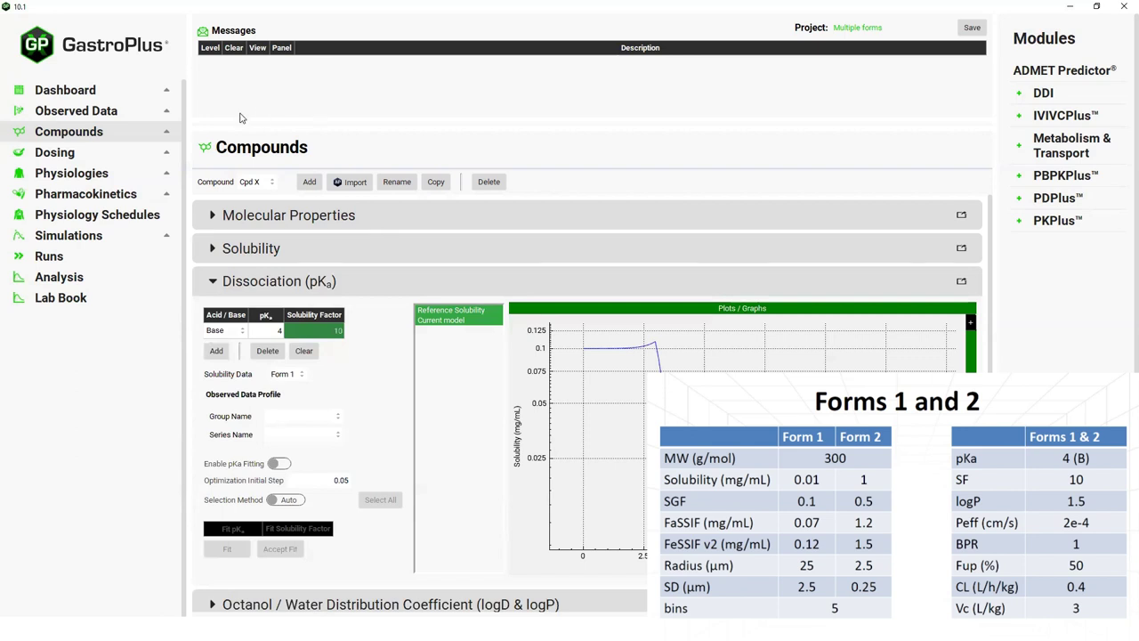
Create a Solubility observed-data group named 'Form 2'.
click(100, 116)
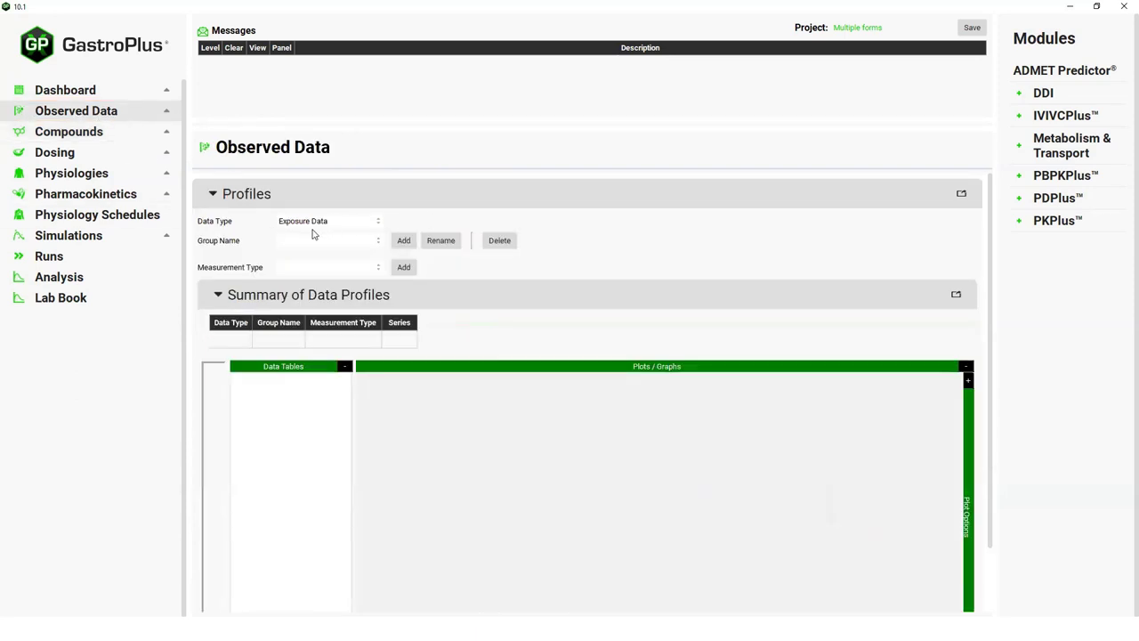
click(378, 224)
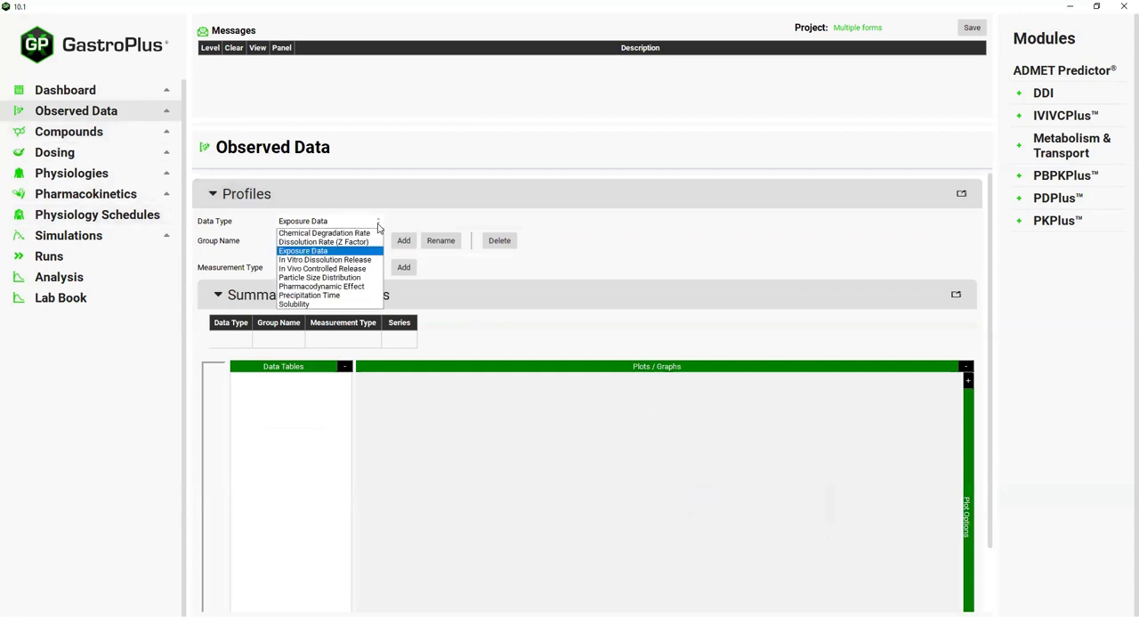
click(312, 306)
click(403, 241)
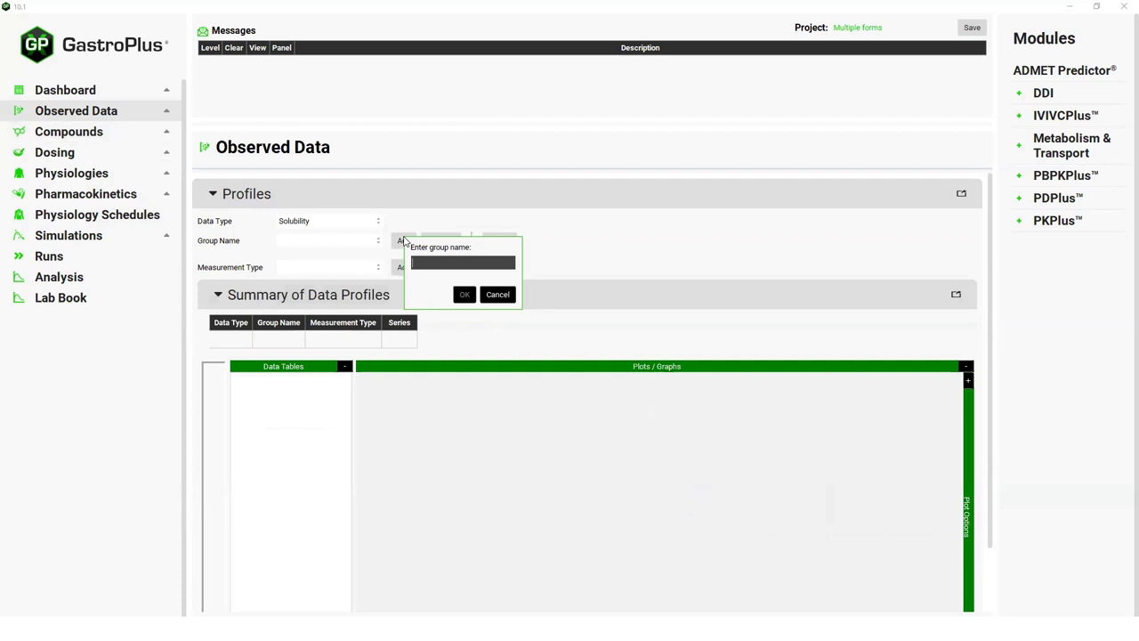
text(Form 2)
click(464, 295)
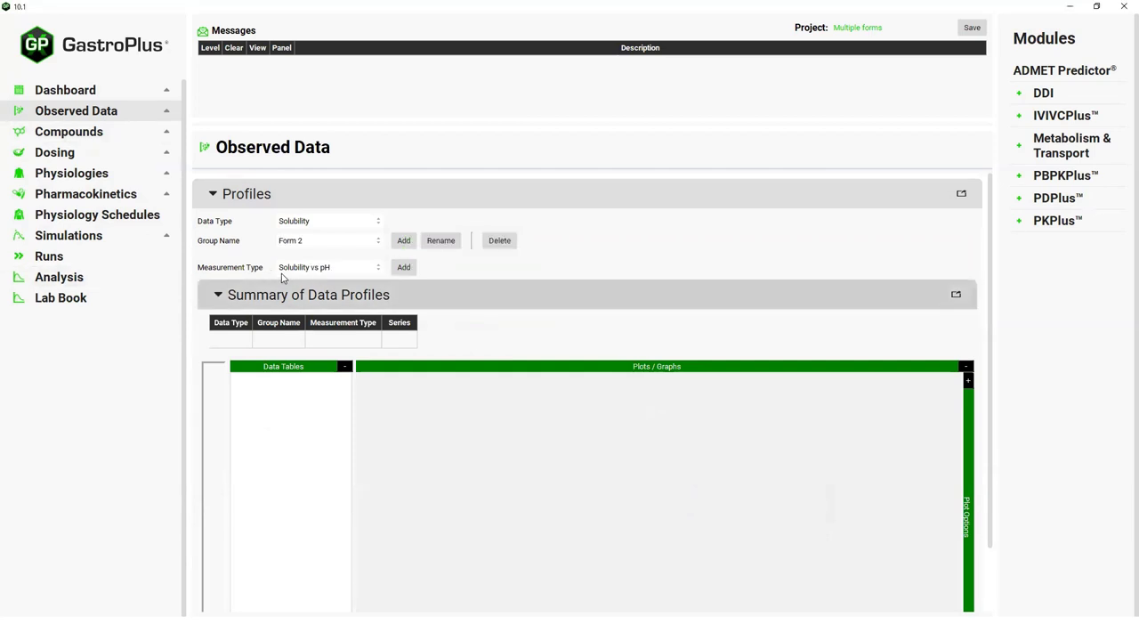
Add a solubility-vs-pH series named 'Sol vs pH' to the group.
click(404, 269)
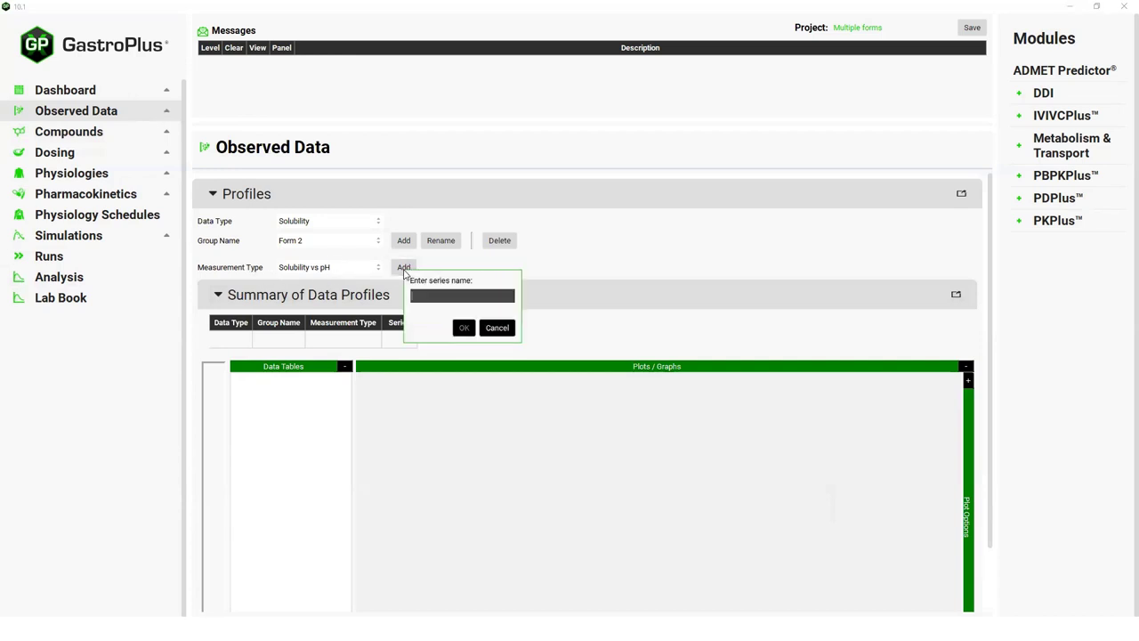
text(Sol)
text( vs pH)
click(463, 327)
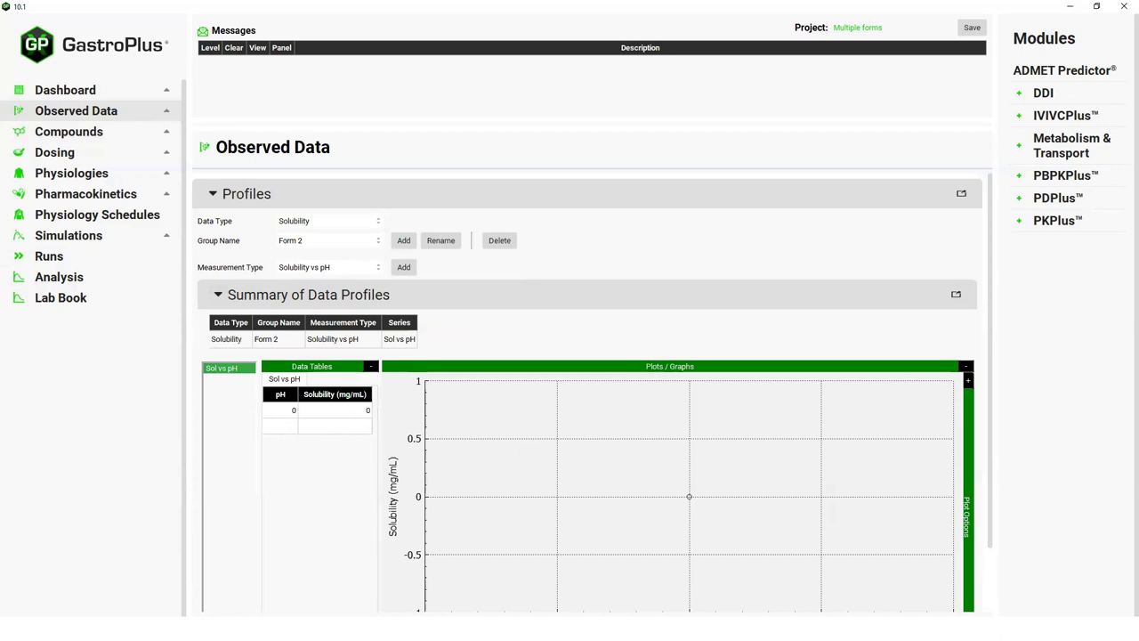
Copy the pH and solubility values C5:D24 from the Excel workbook, then return to GastroPlus.
click(293, 589)
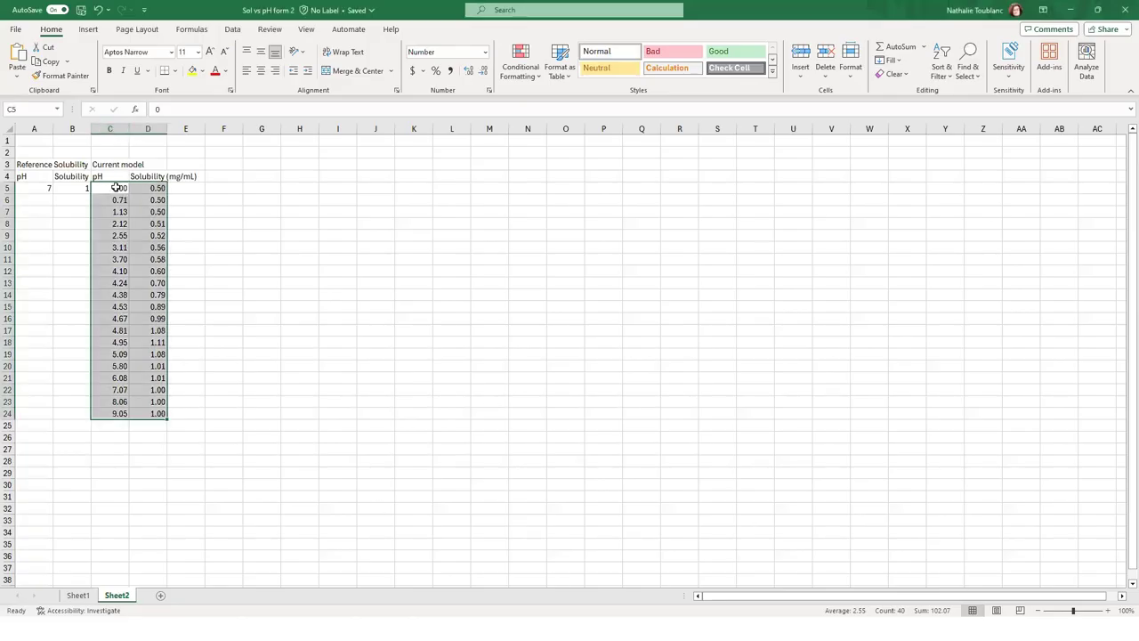
drag(116, 188, 153, 414)
key(ctrl+c)
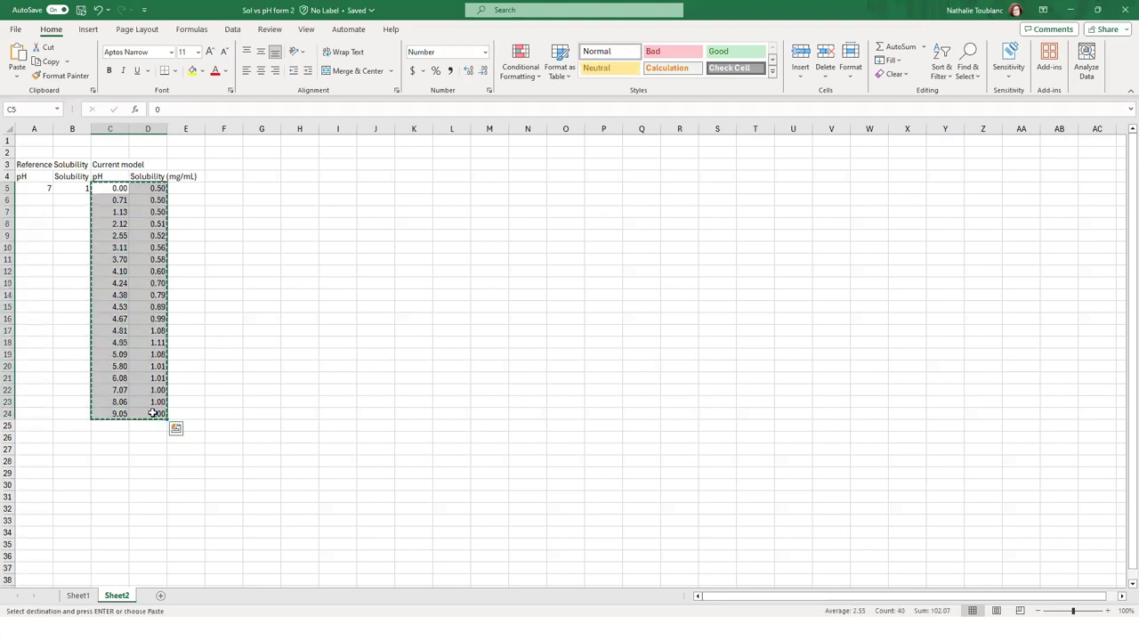
key(alt+Tab)
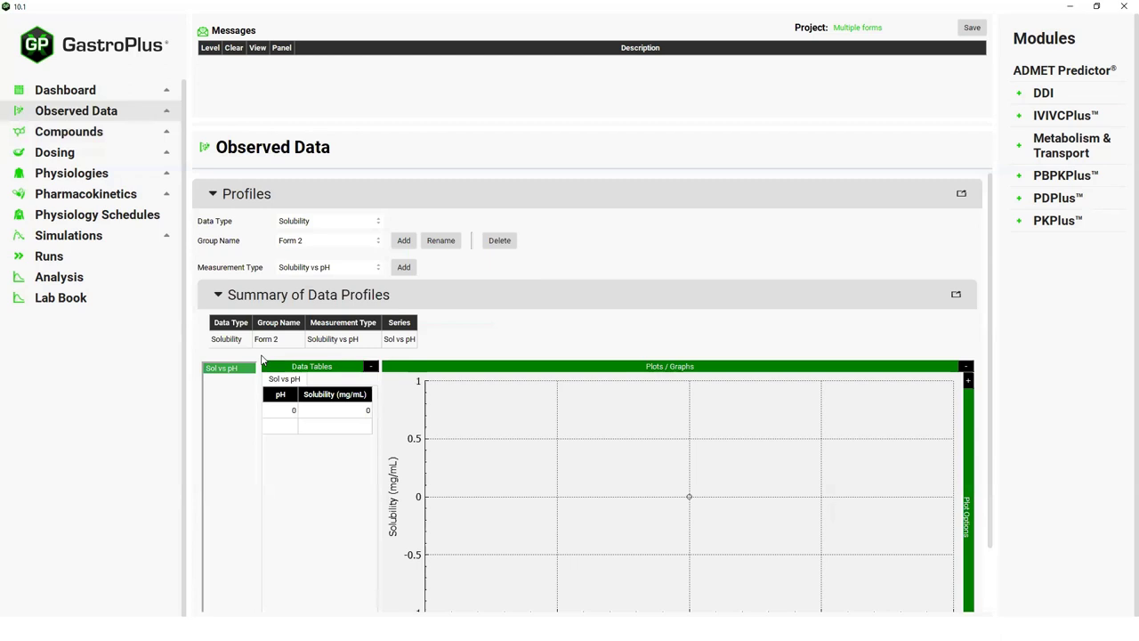
Paste the copied pH–solubility pairs into the Sol vs pH data table.
click(275, 408)
right_click(277, 409)
click(294, 415)
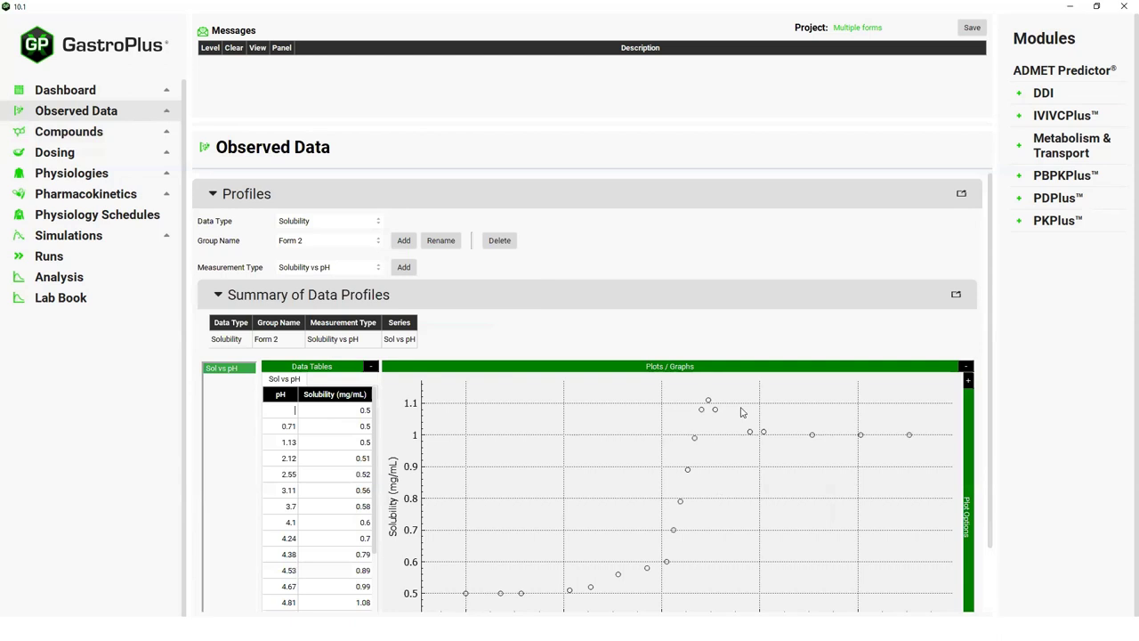
Set the Dissociation plot's solubility data and observed group to Form 2.
click(83, 133)
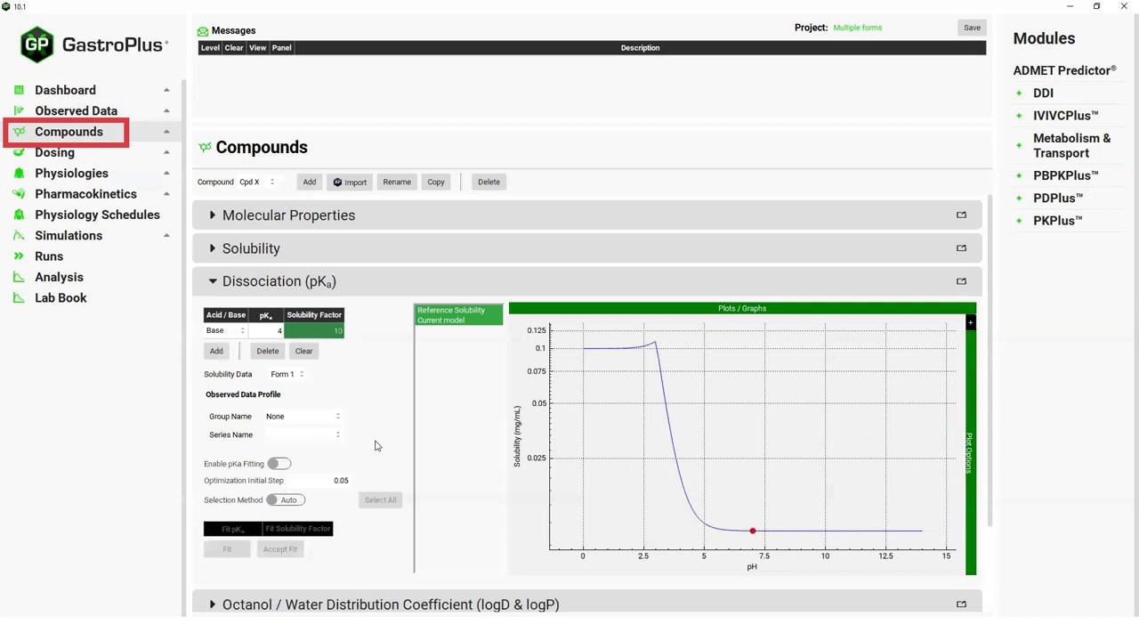
click(301, 377)
click(289, 397)
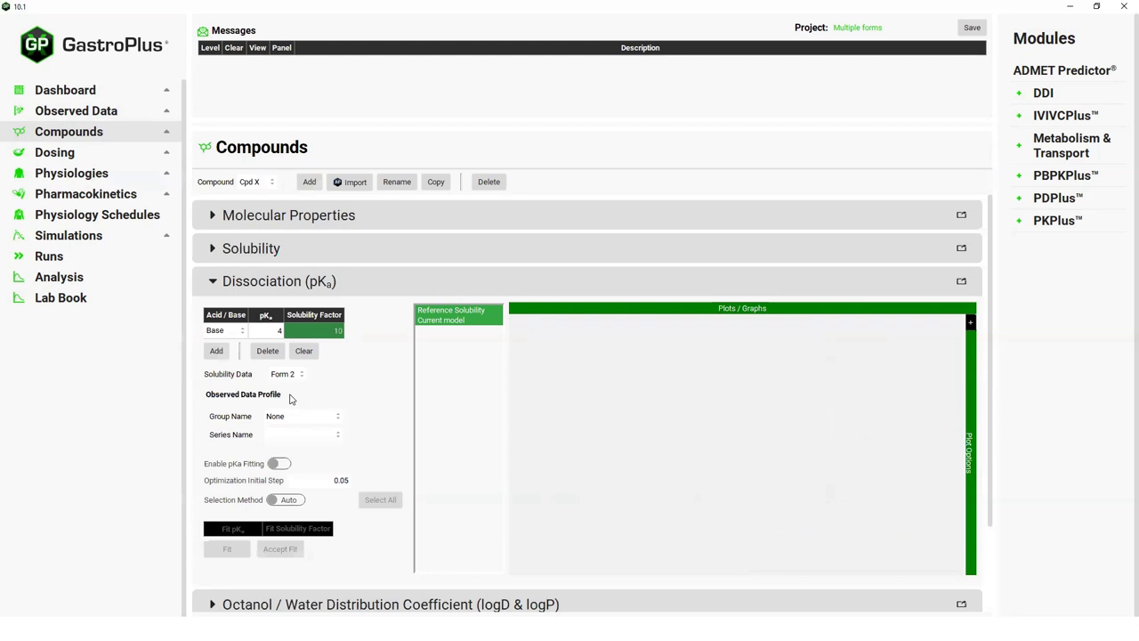
click(338, 423)
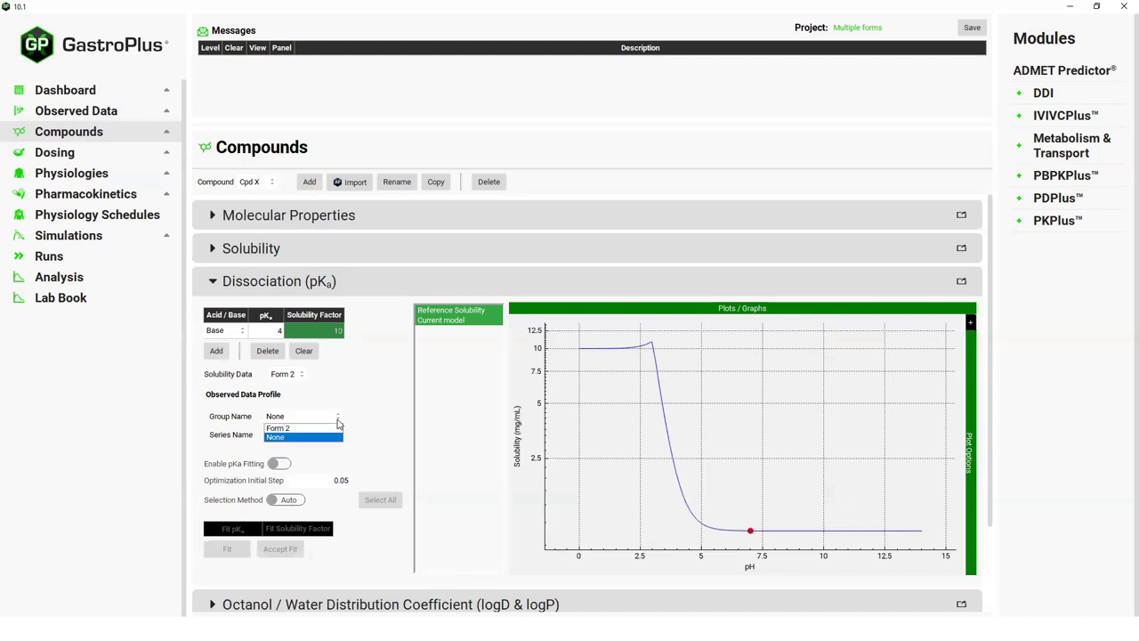
click(306, 434)
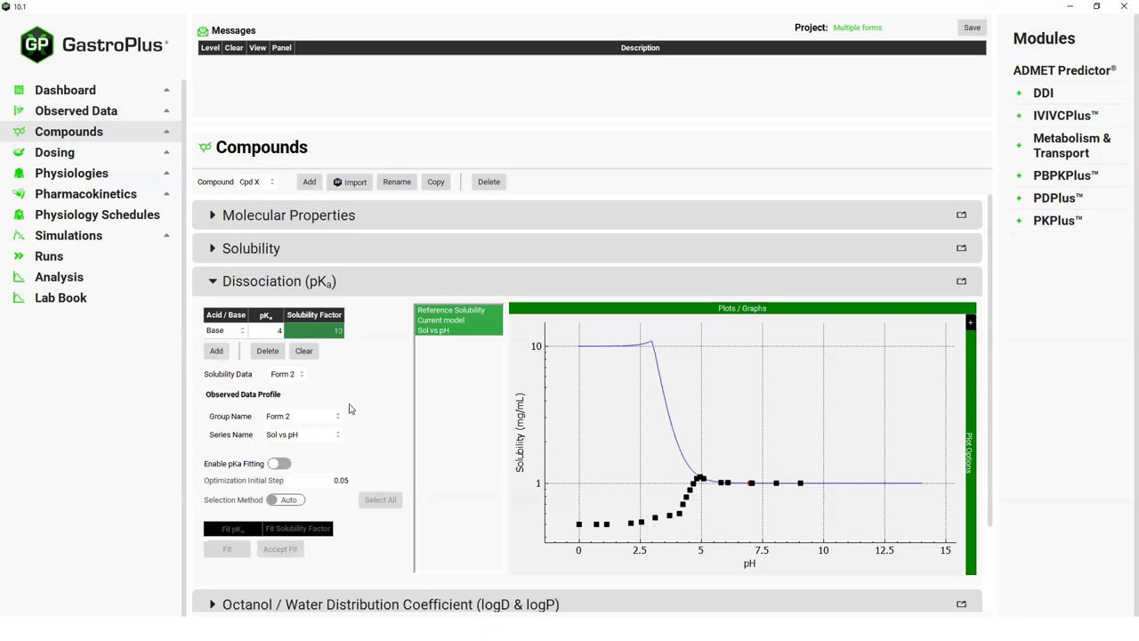
Set the compound's logP to 1.5.
click(213, 283)
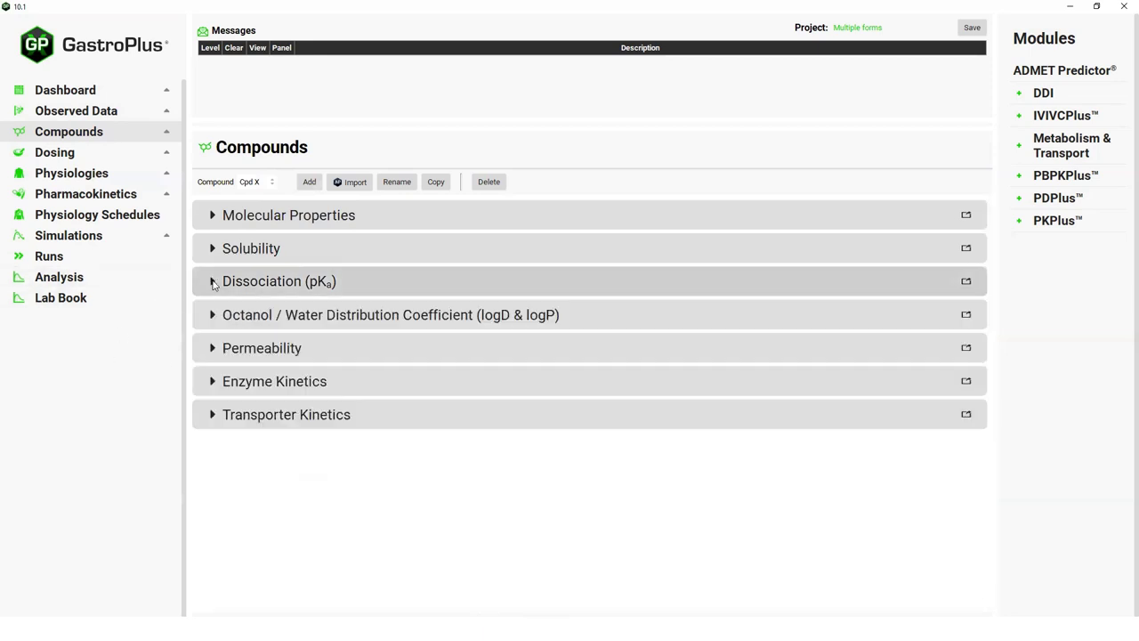
click(213, 316)
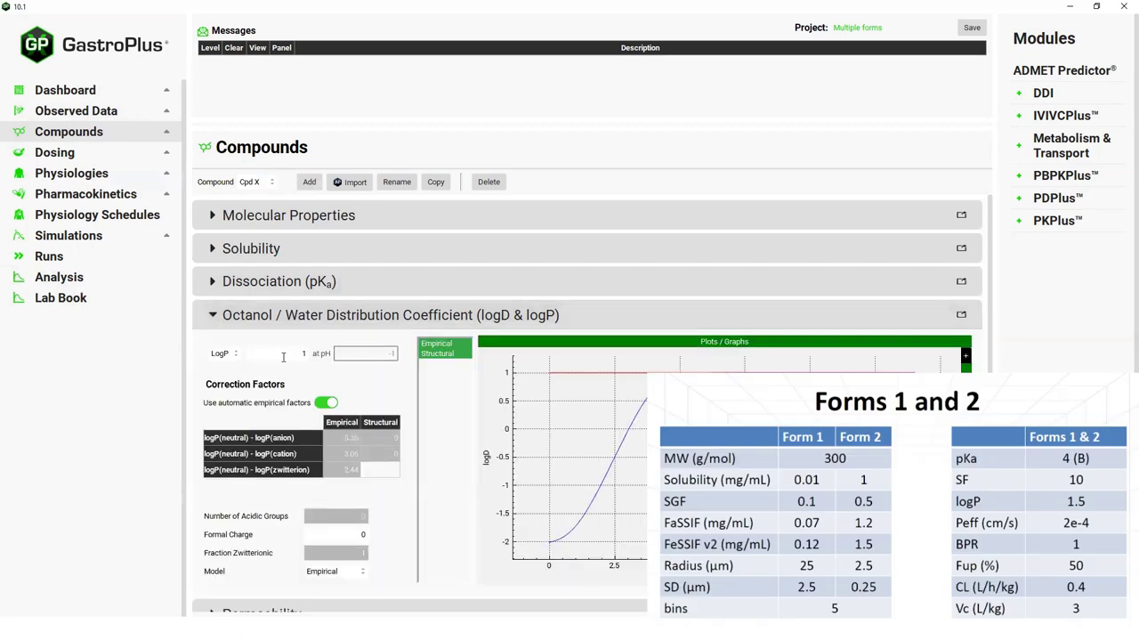
double_click(307, 353)
text(1.5)
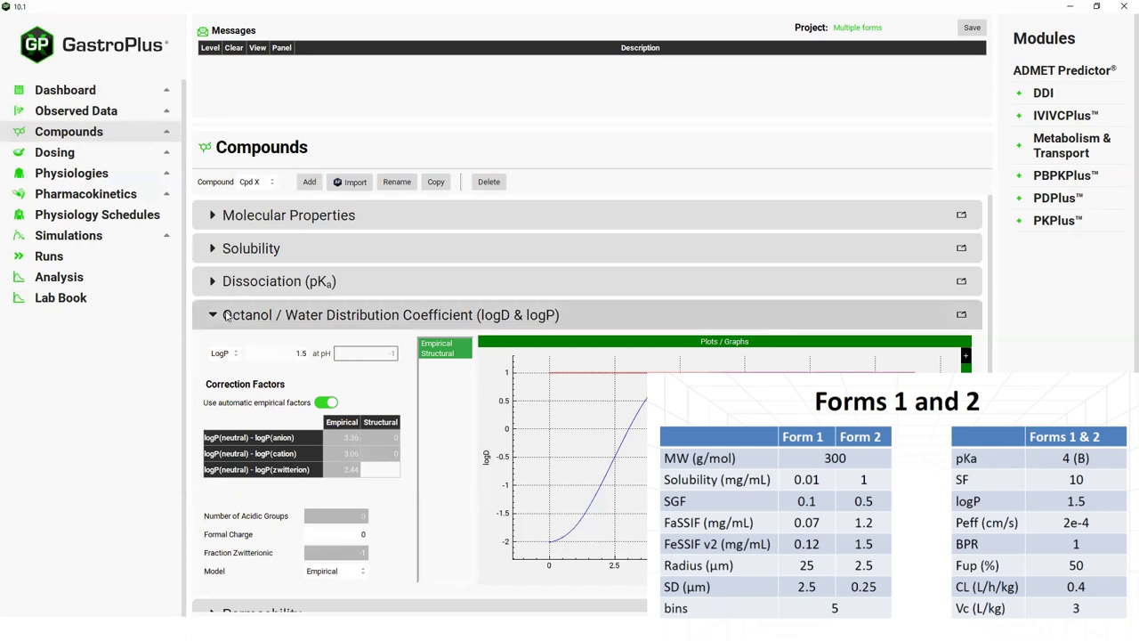
click(214, 318)
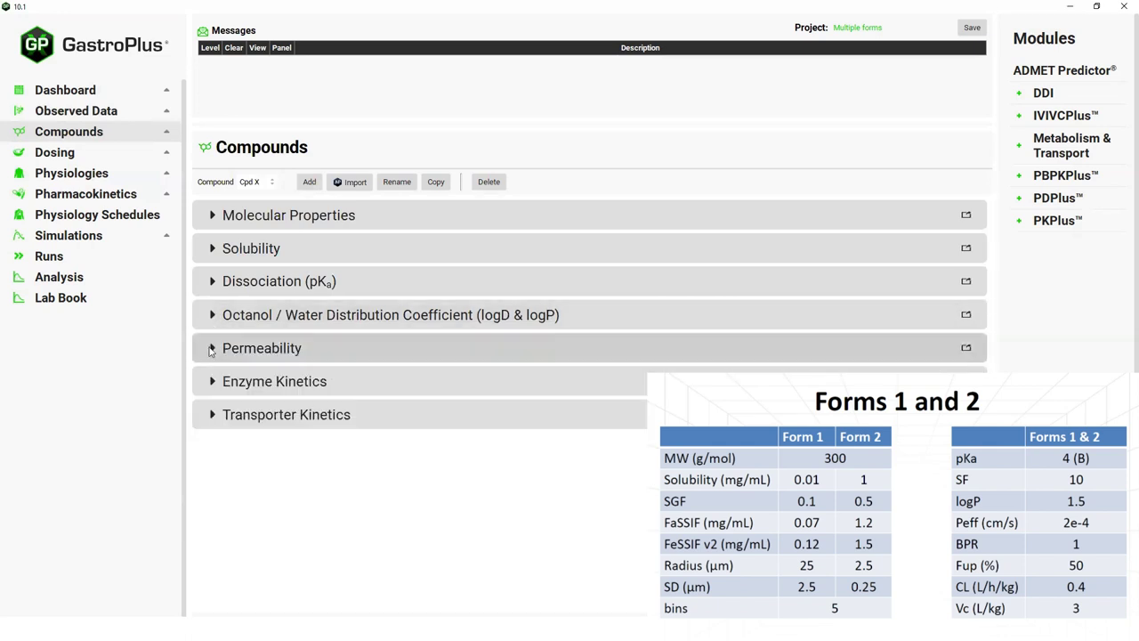
Change the human input permeability to 2e-04 cm/s.
click(212, 348)
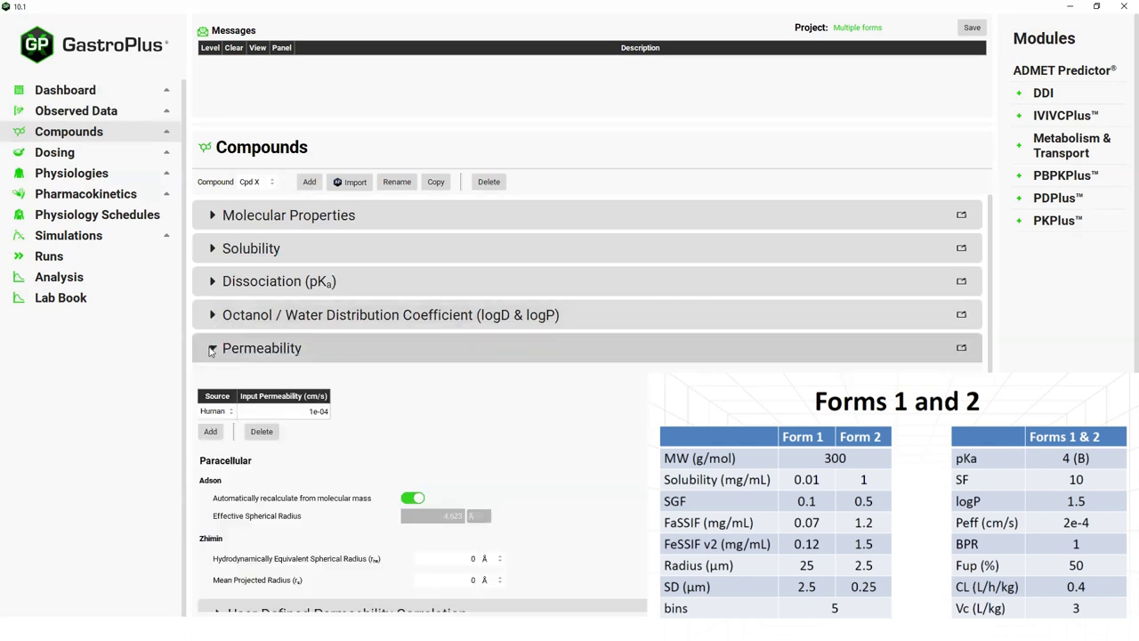
double_click(296, 410)
click(308, 410)
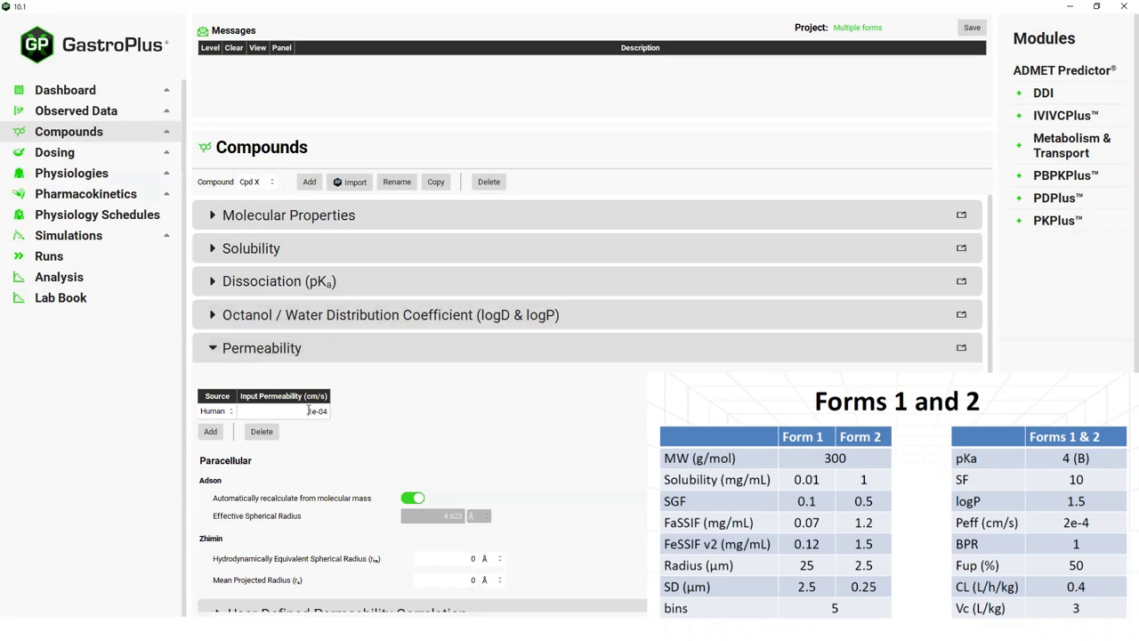
key(shift+Right)
text(2)
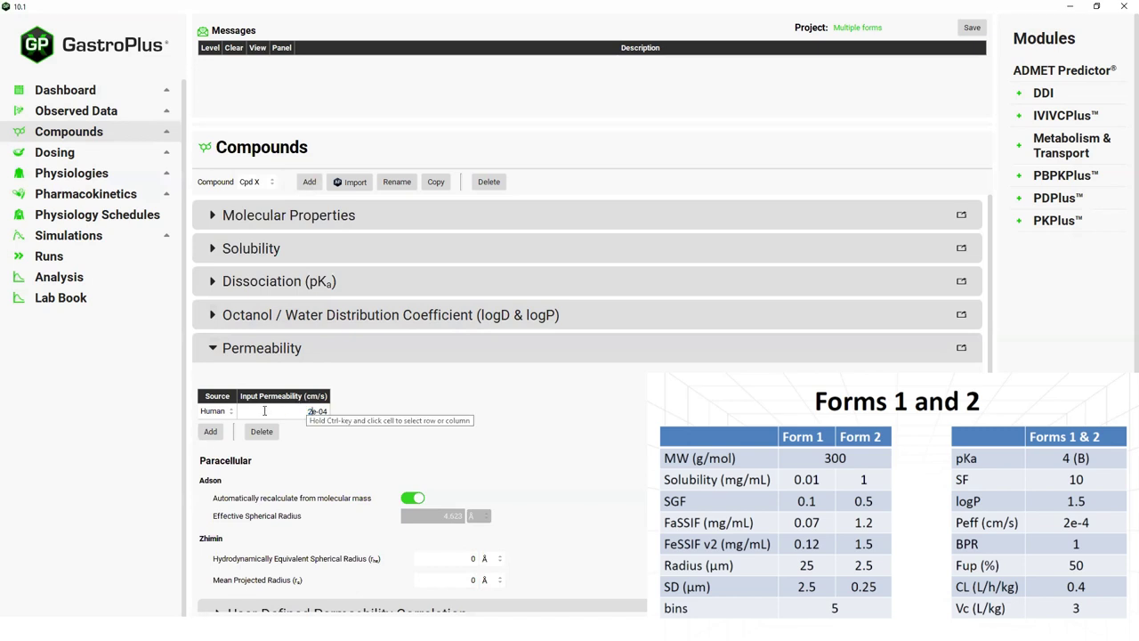
click(218, 349)
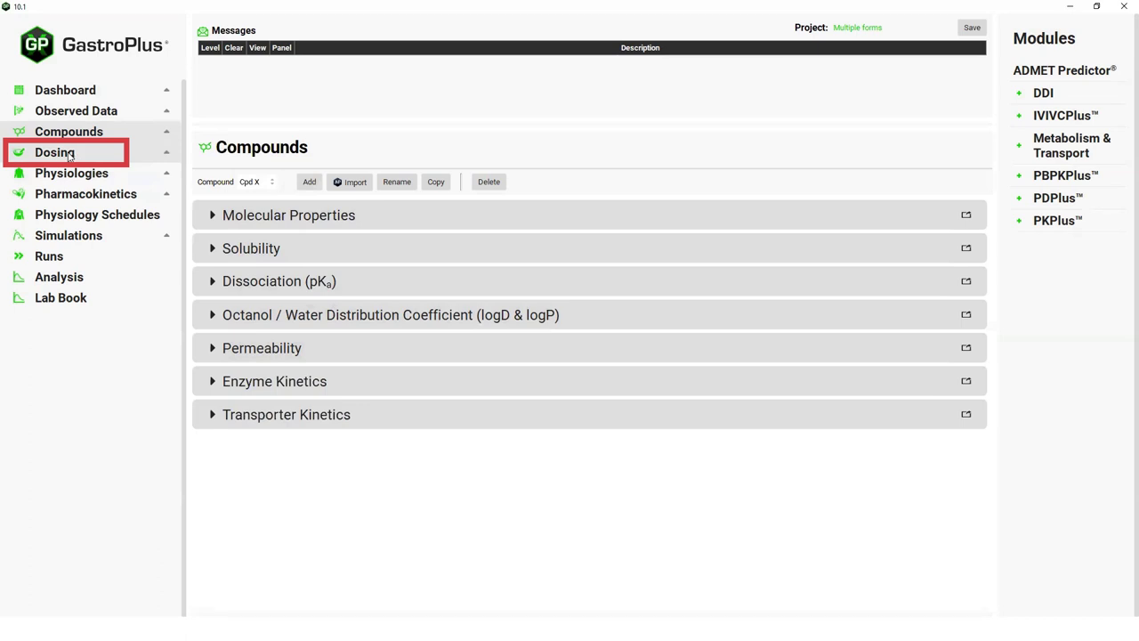
Create the formulation 'PO tab F1' in the Dosing page's Formulations section.
click(70, 155)
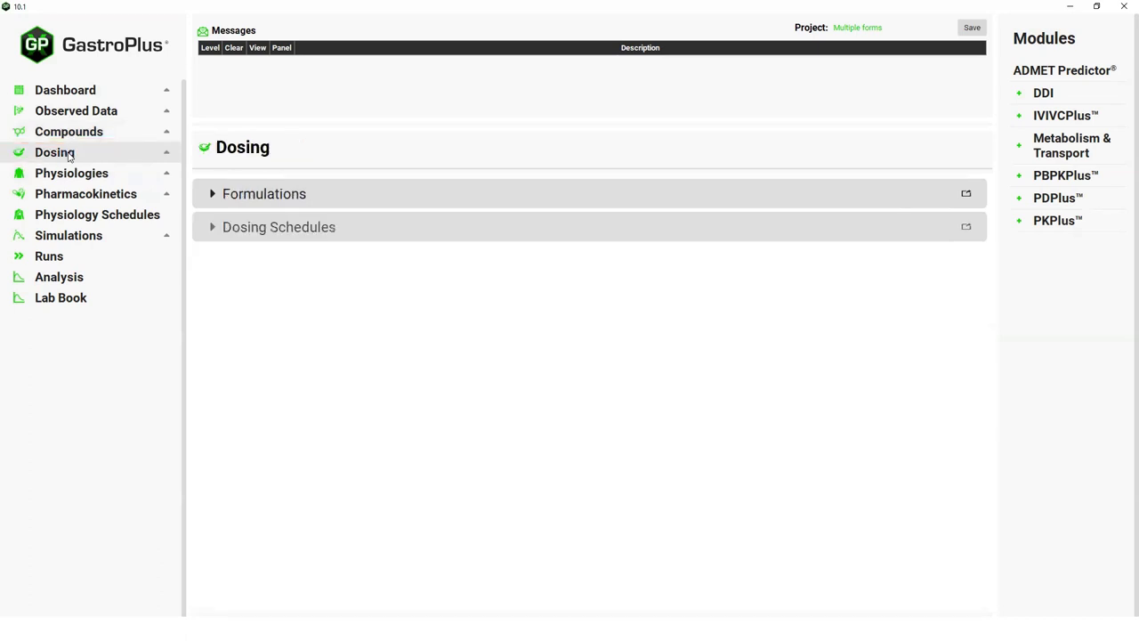
click(213, 196)
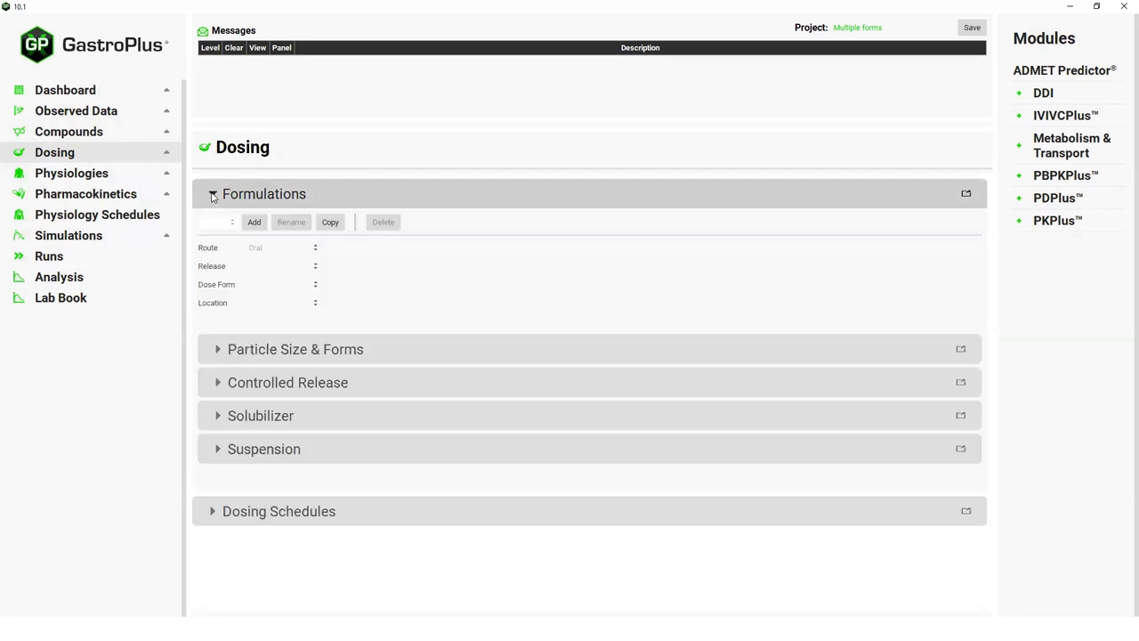
click(258, 223)
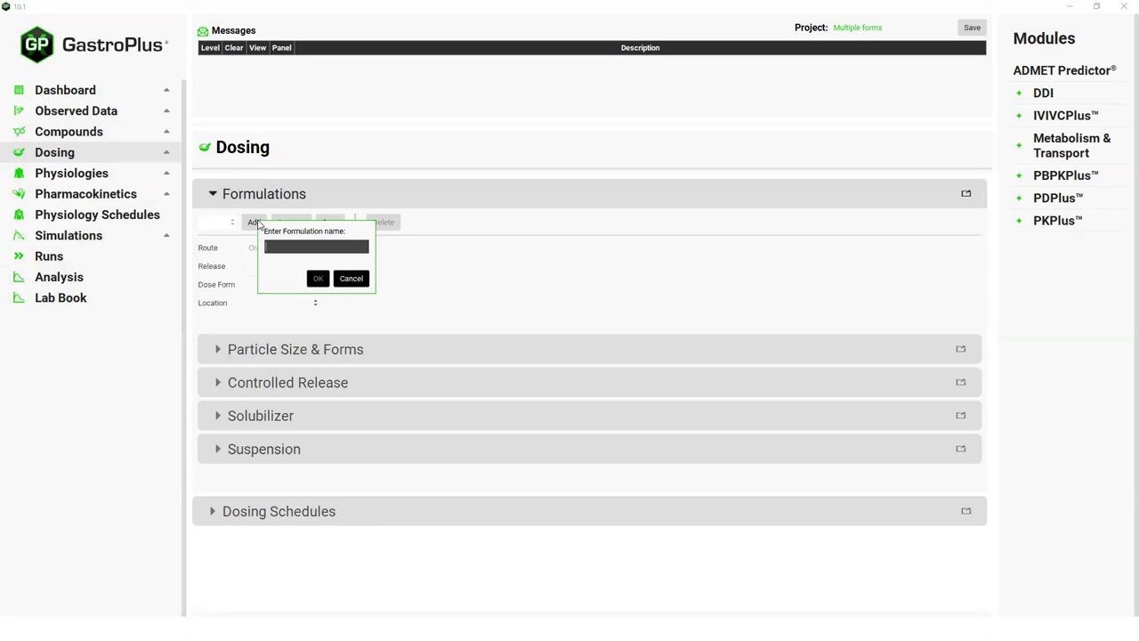
text(PO ta)
text(b F)
text(1)
click(319, 278)
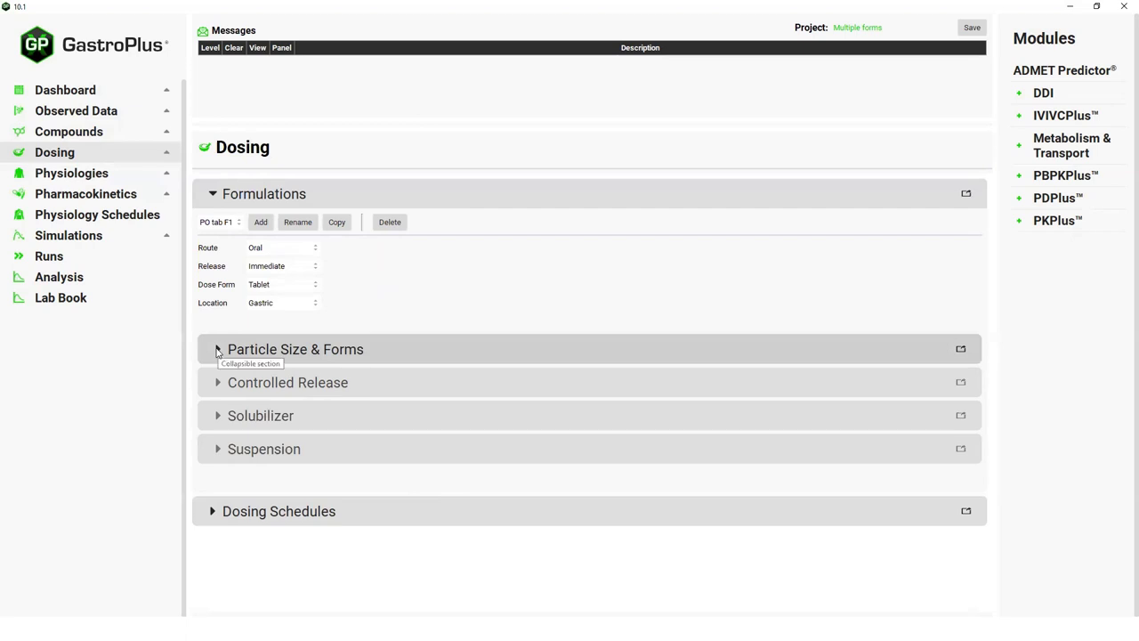
Add Form 2 to PO tab F1's Particle Size & Forms, then reselect Form 1.
click(217, 350)
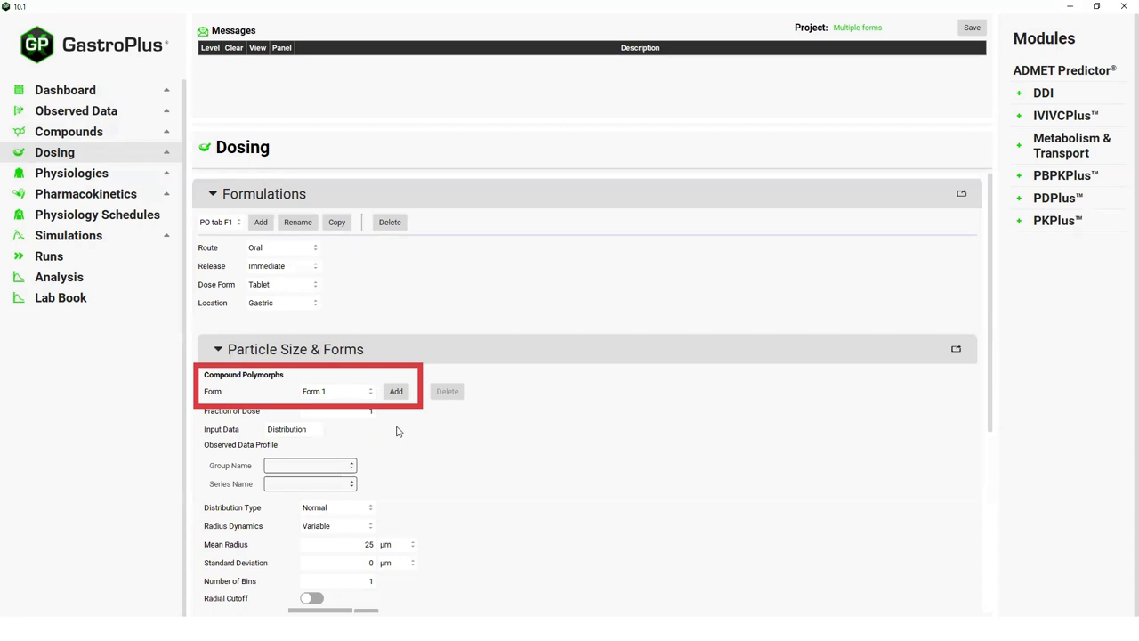
click(397, 391)
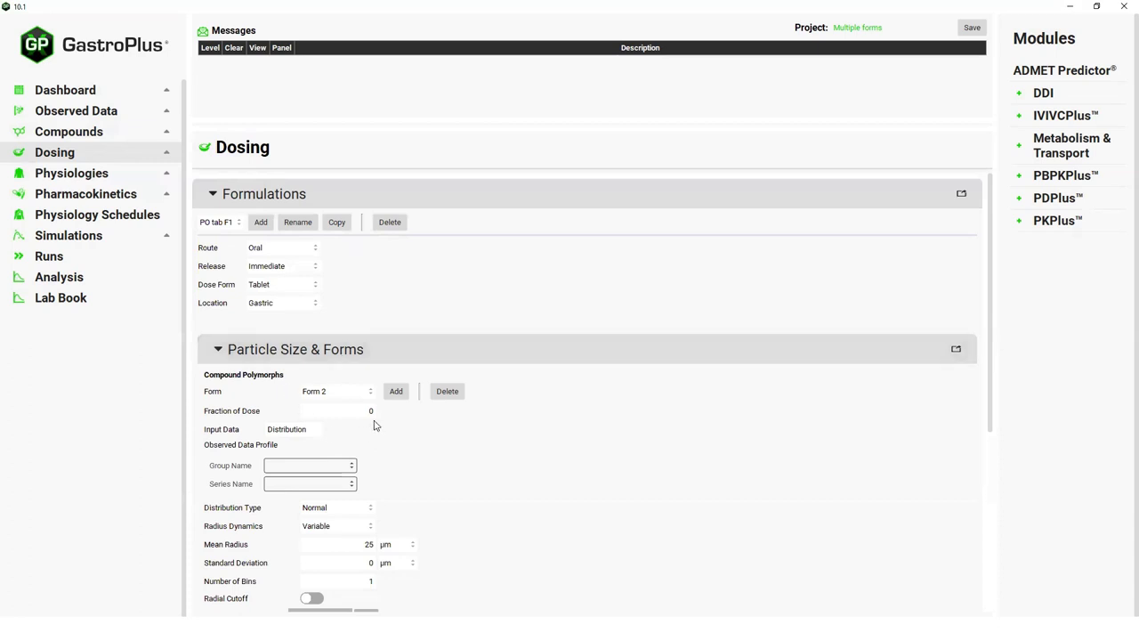
click(369, 393)
click(356, 410)
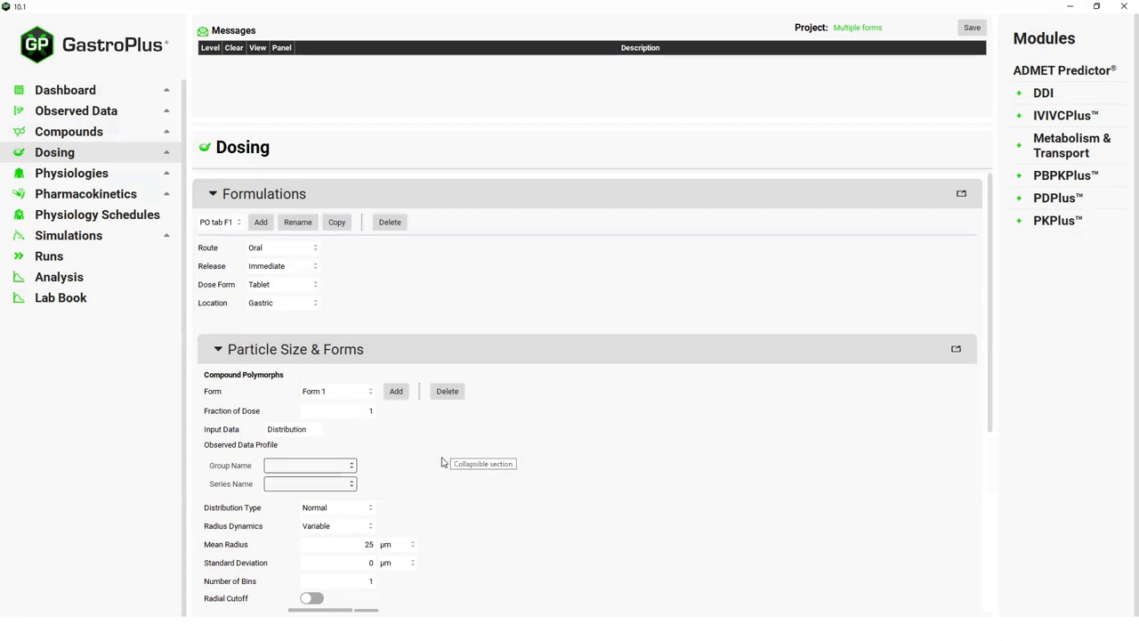
Set Form 1's particle standard deviation to 2.5 µm and number of bins to 5.
scroll(456, 511, down, 1)
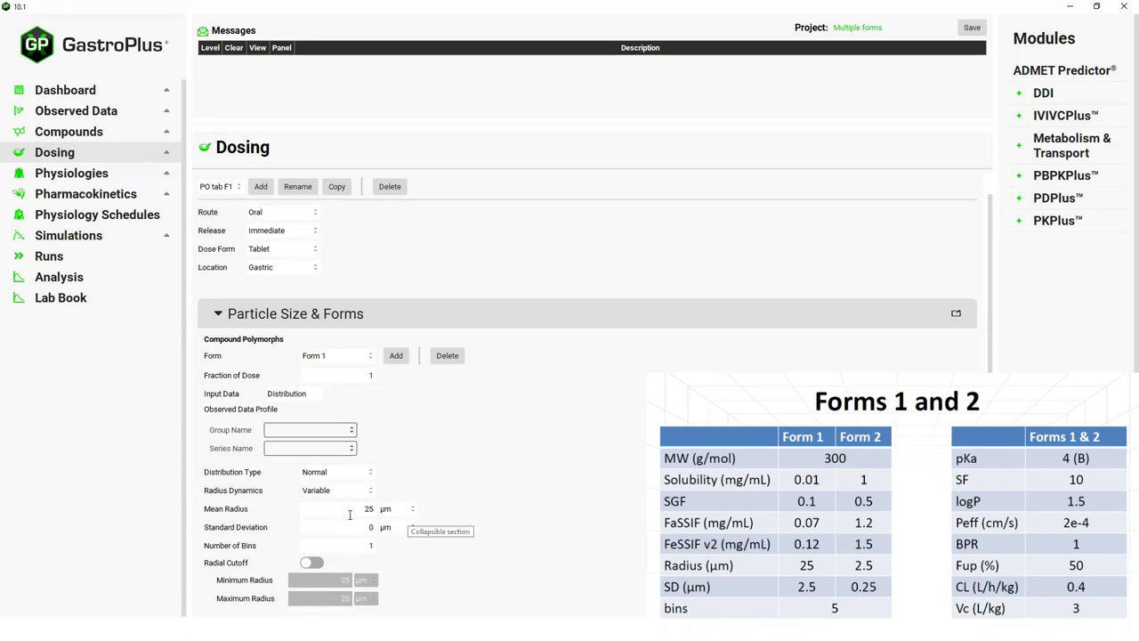
double_click(370, 527)
text(2.5)
double_click(368, 548)
text(5)
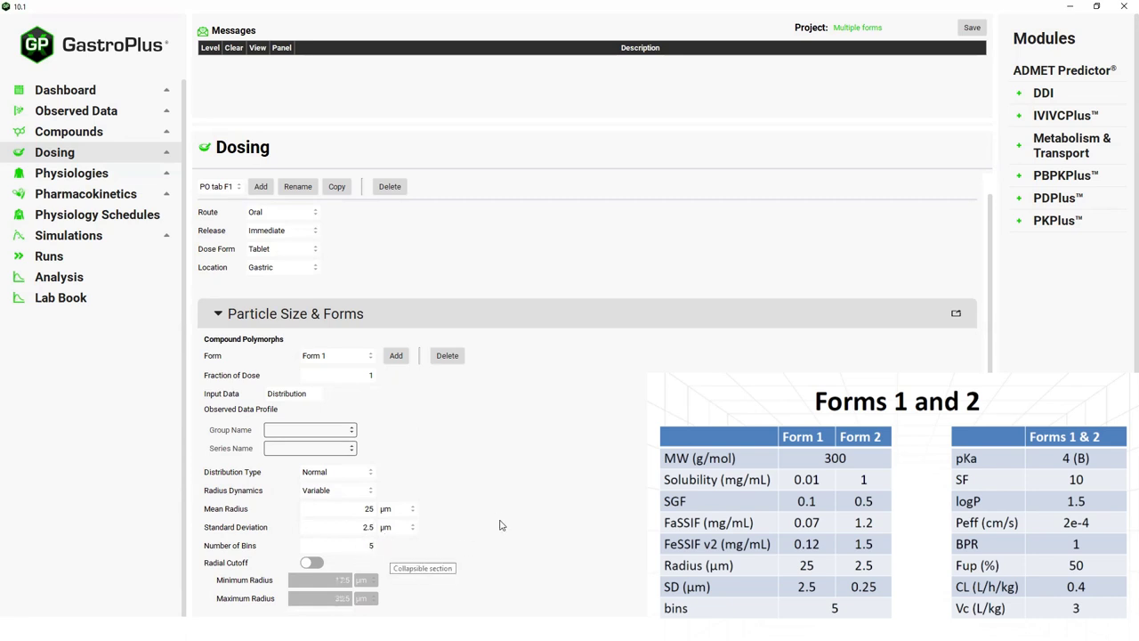
scroll(498, 518, down, 1)
scroll(498, 518, down, 1)
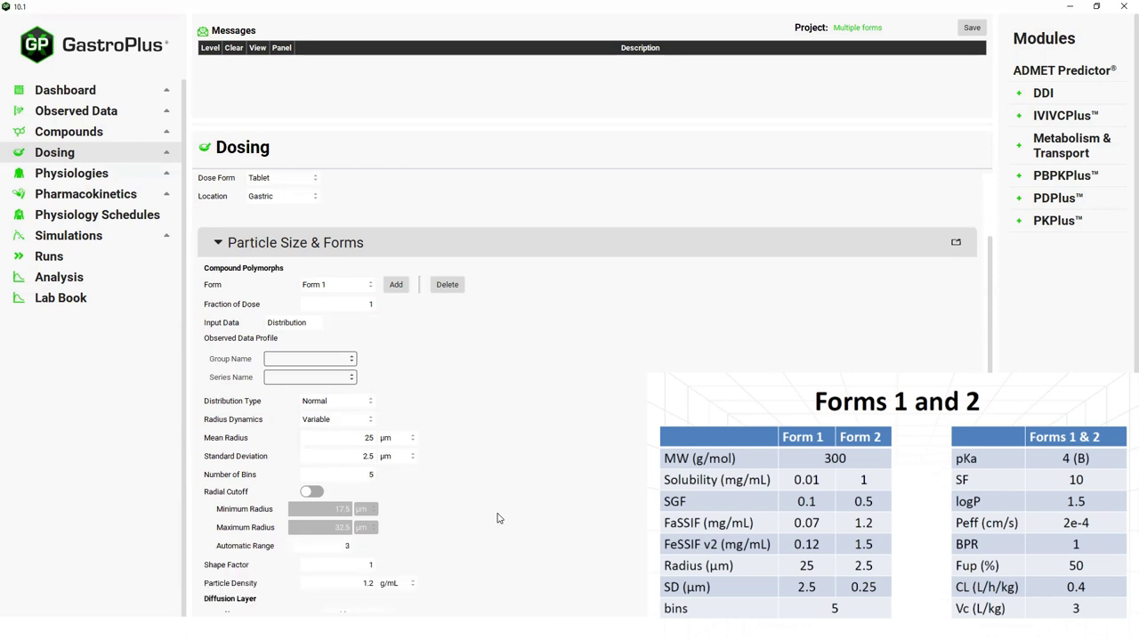
scroll(499, 518, down, 1)
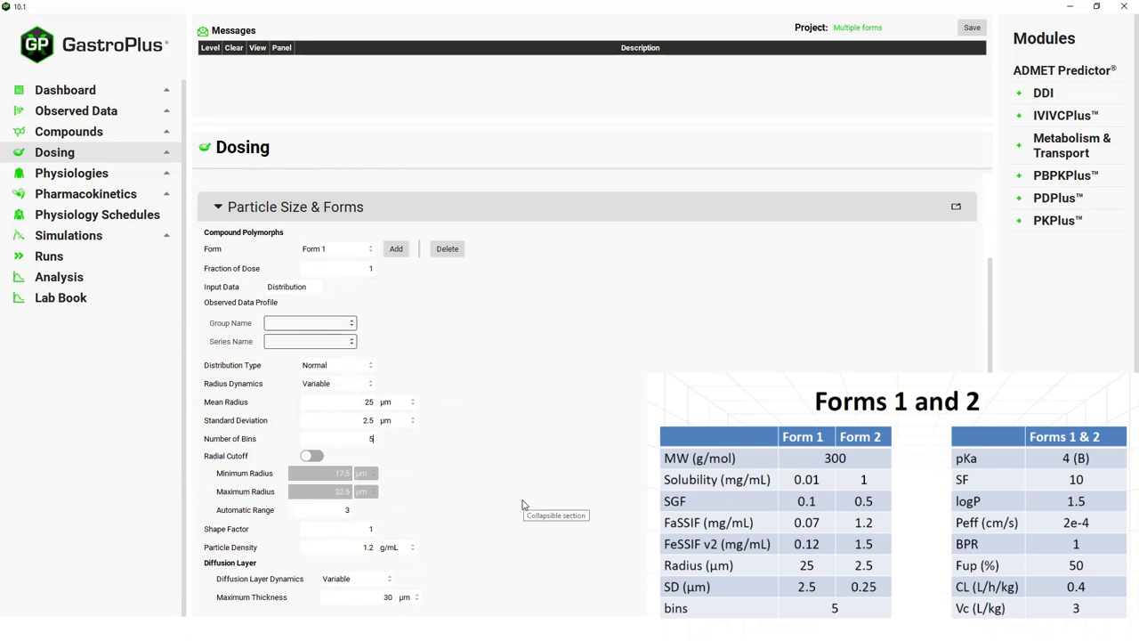
scroll(524, 503, up, 1)
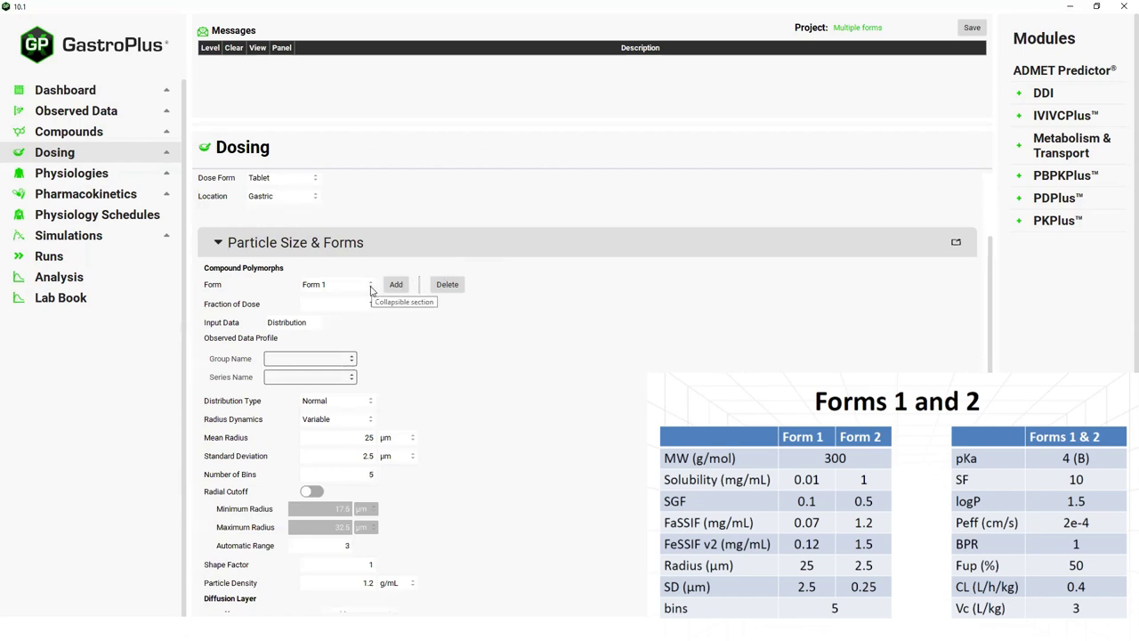
Select Form 2 and enter mean radius 2.5 µm, standard deviation 0.25 µm, 5 bins.
click(371, 286)
click(312, 304)
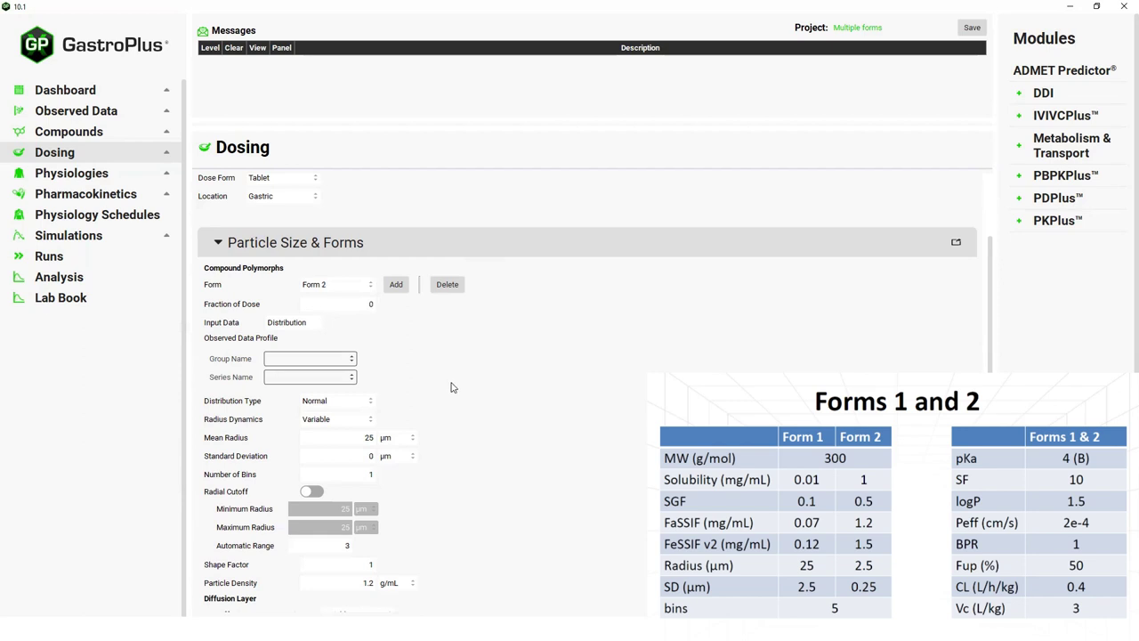
scroll(451, 387, up, 1)
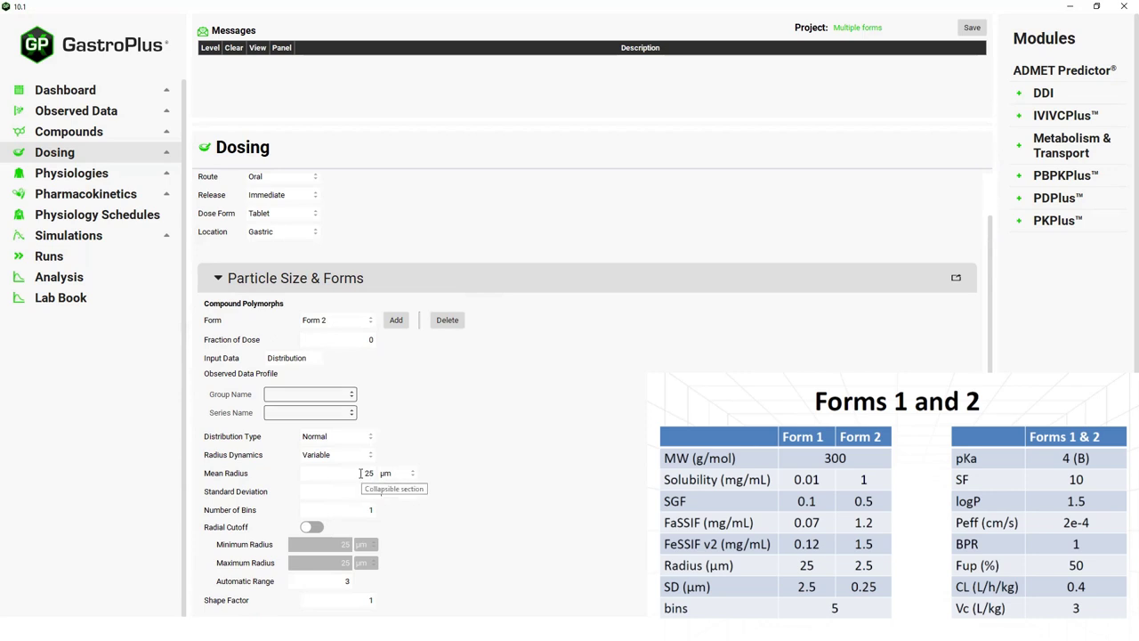
double_click(368, 473)
text(2.5)
double_click(370, 491)
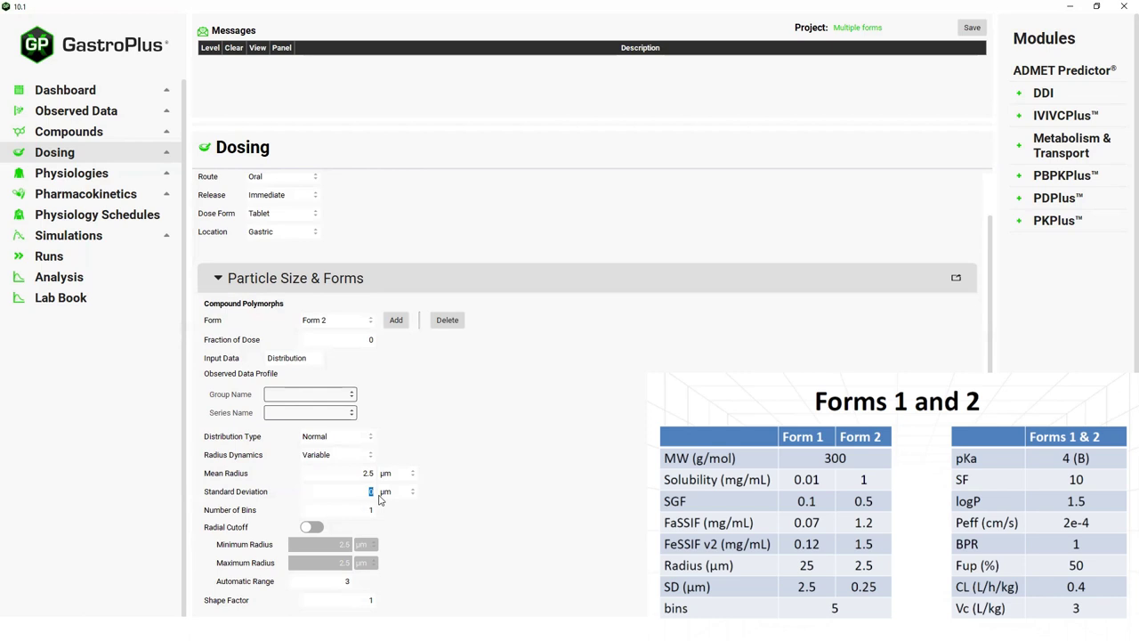
text(0)
text(.25)
double_click(370, 509)
text(5)
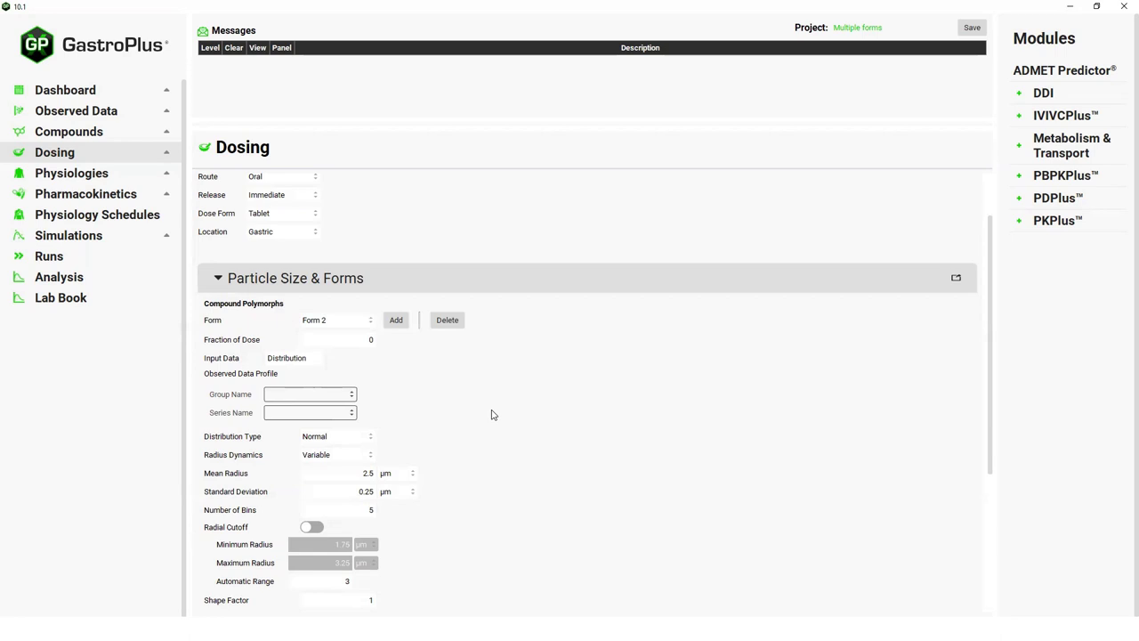
scroll(492, 415, up, 2)
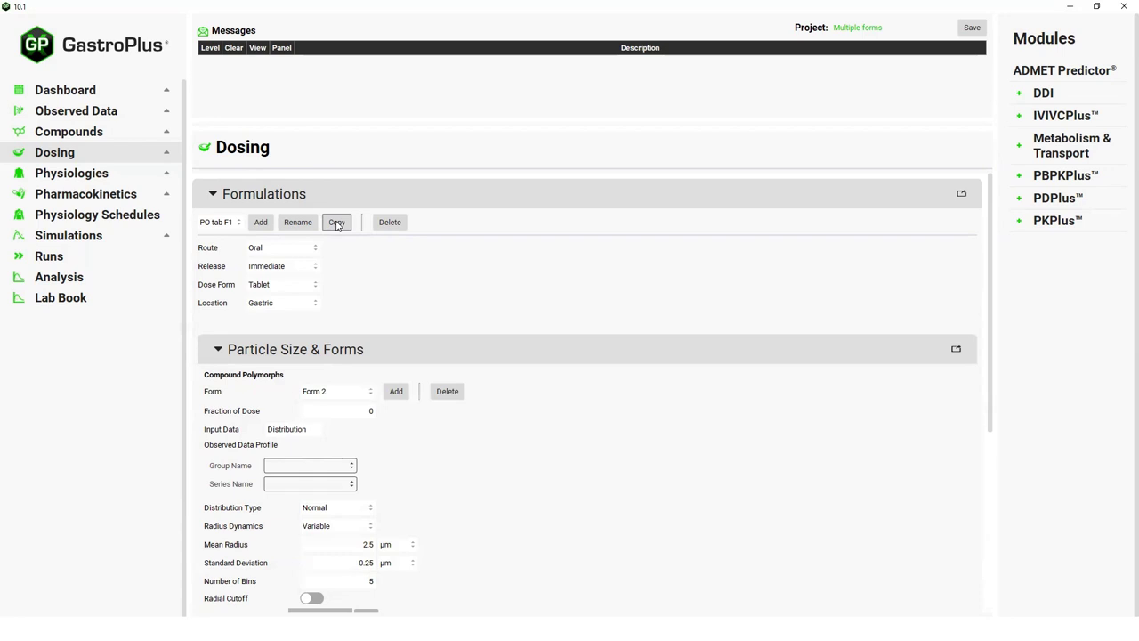
Copy PO tab F1 and rename the copy 'PO tab F2'.
click(337, 222)
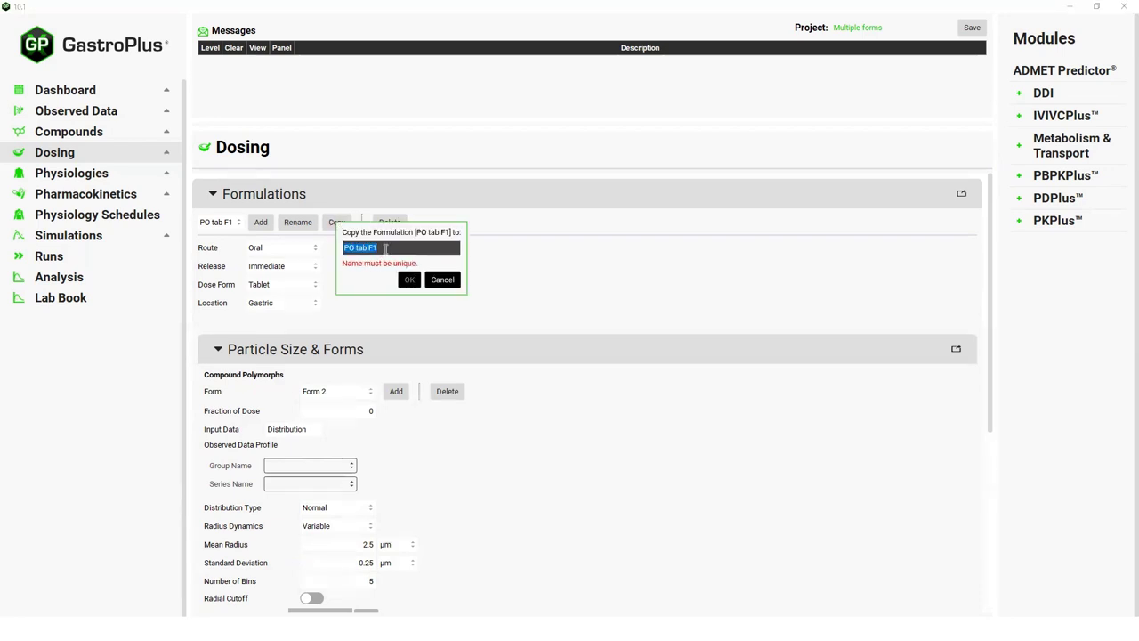
double_click(377, 247)
text(F2)
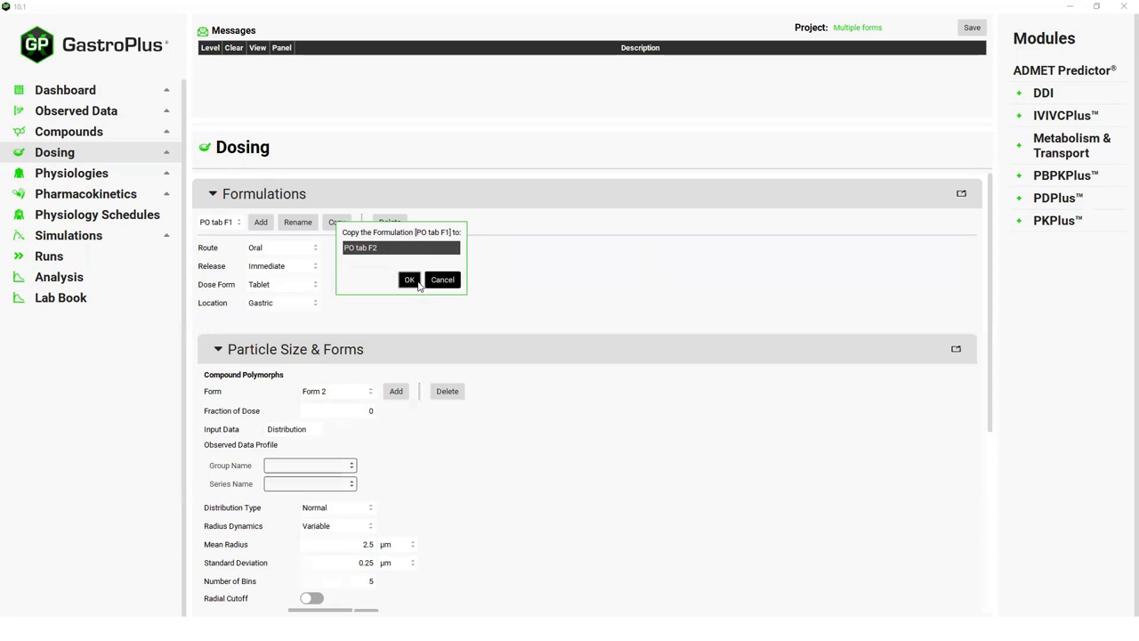
click(409, 280)
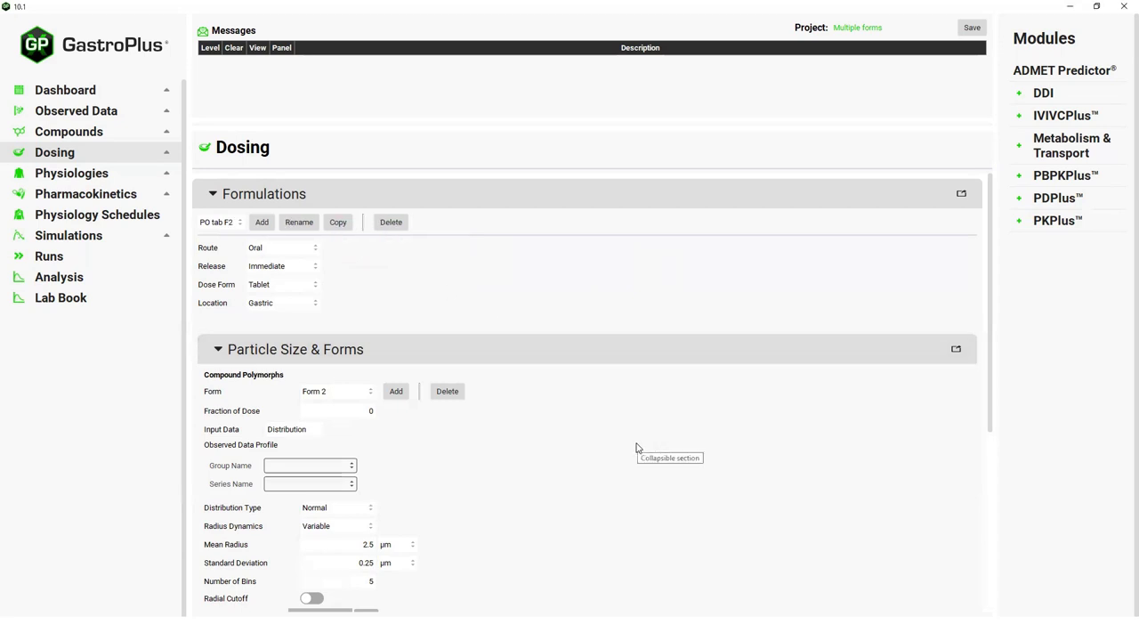
In PO tab F2, set Form 2's dose fraction to 1 and Form 1's to 0.
double_click(367, 410)
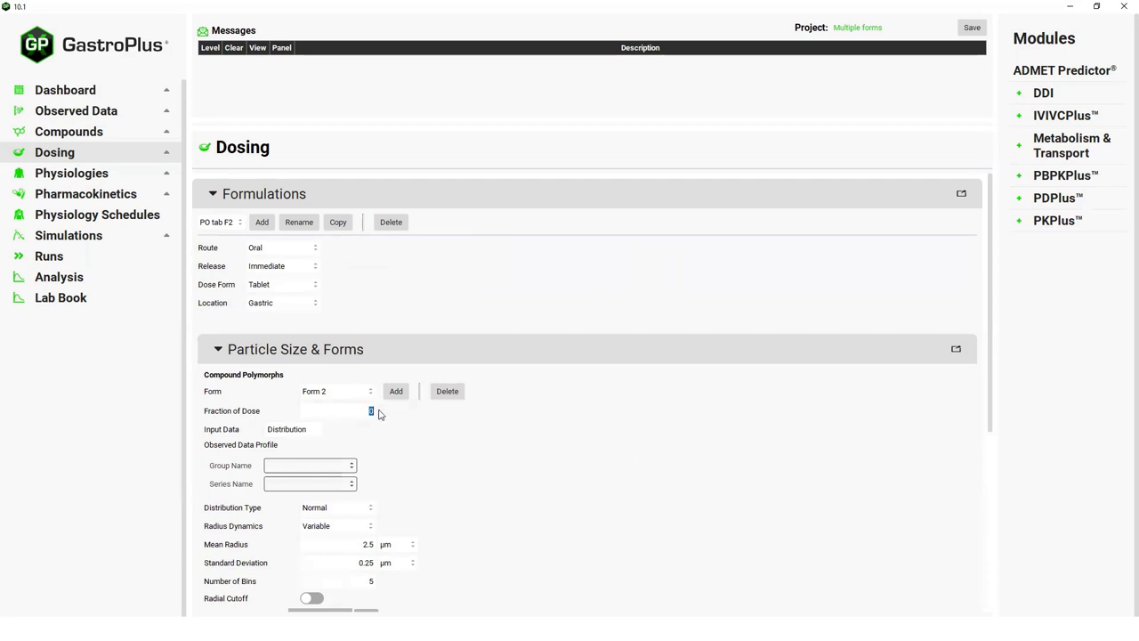
text(1)
click(365, 395)
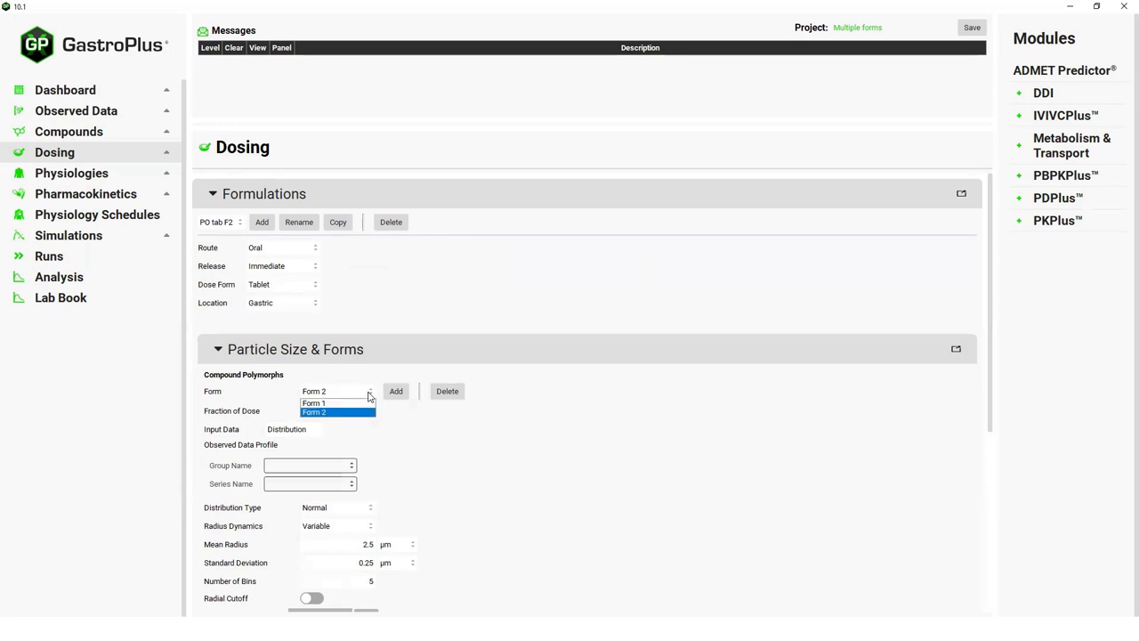
click(335, 404)
double_click(364, 411)
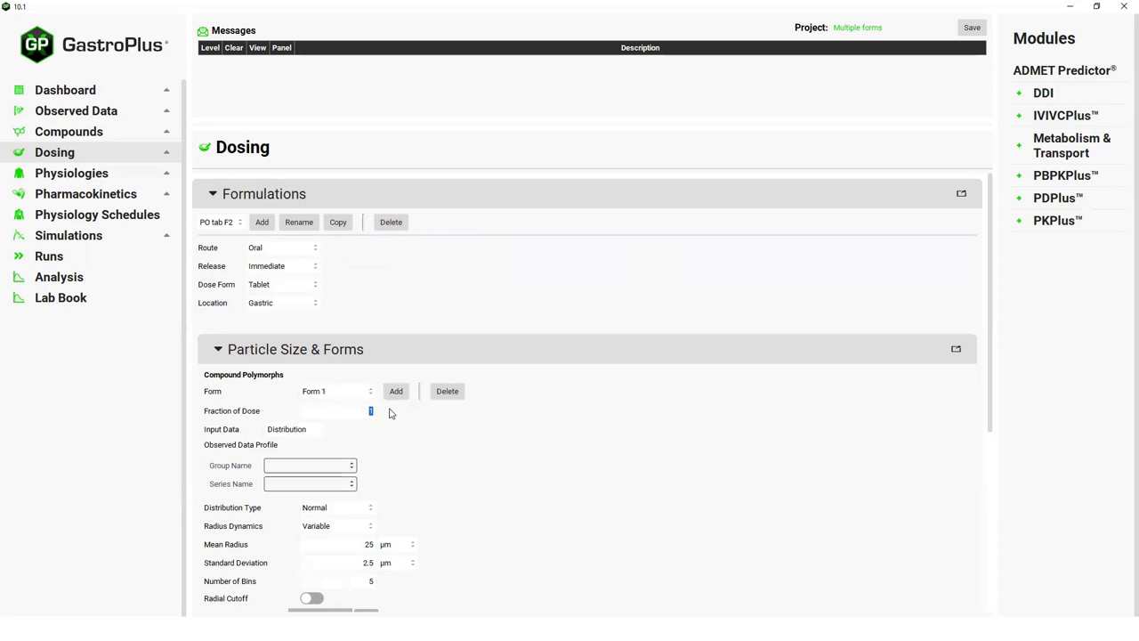
text(0)
Copy PO tab F2 as a new formulation named 'PO tab 50 50'.
click(342, 222)
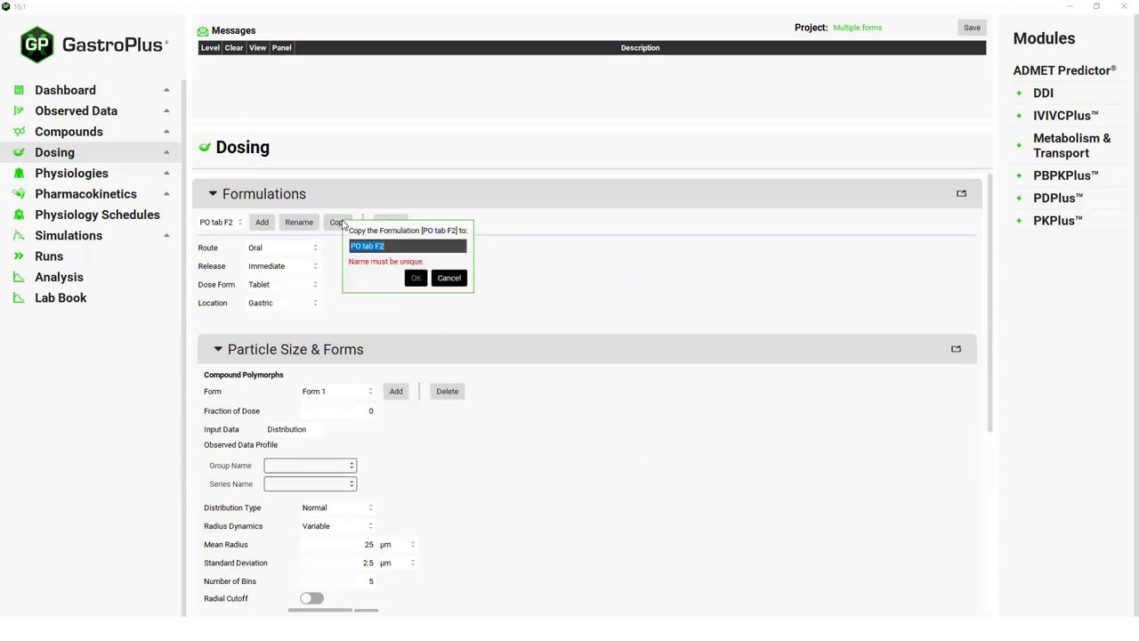
click(375, 246)
drag(375, 246, 387, 246)
text(50)
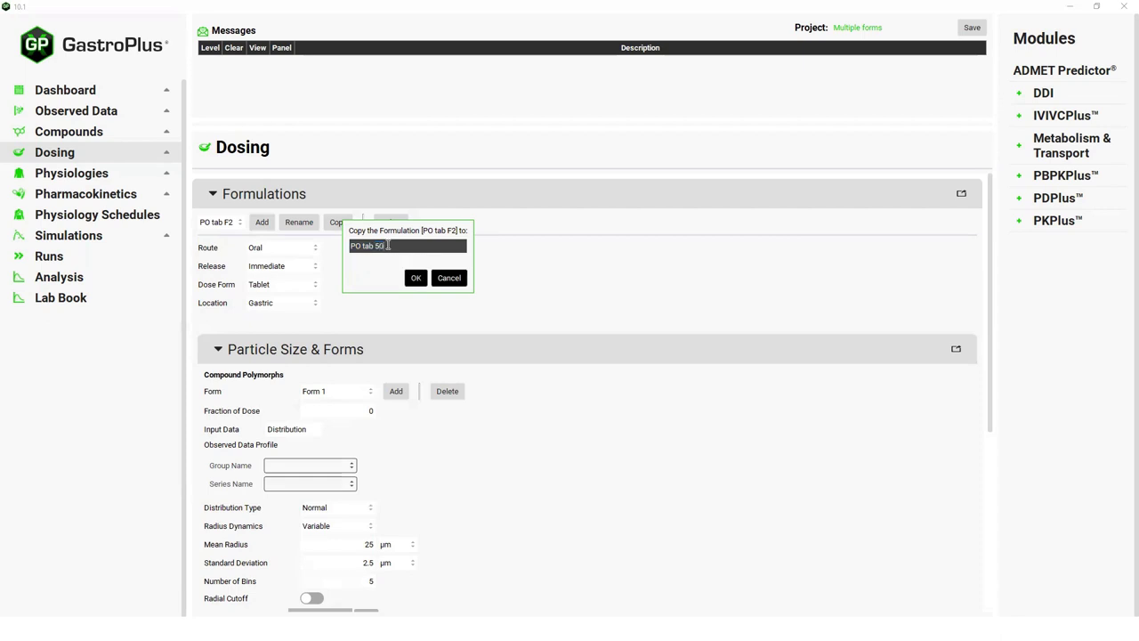
text(mg)
click(415, 278)
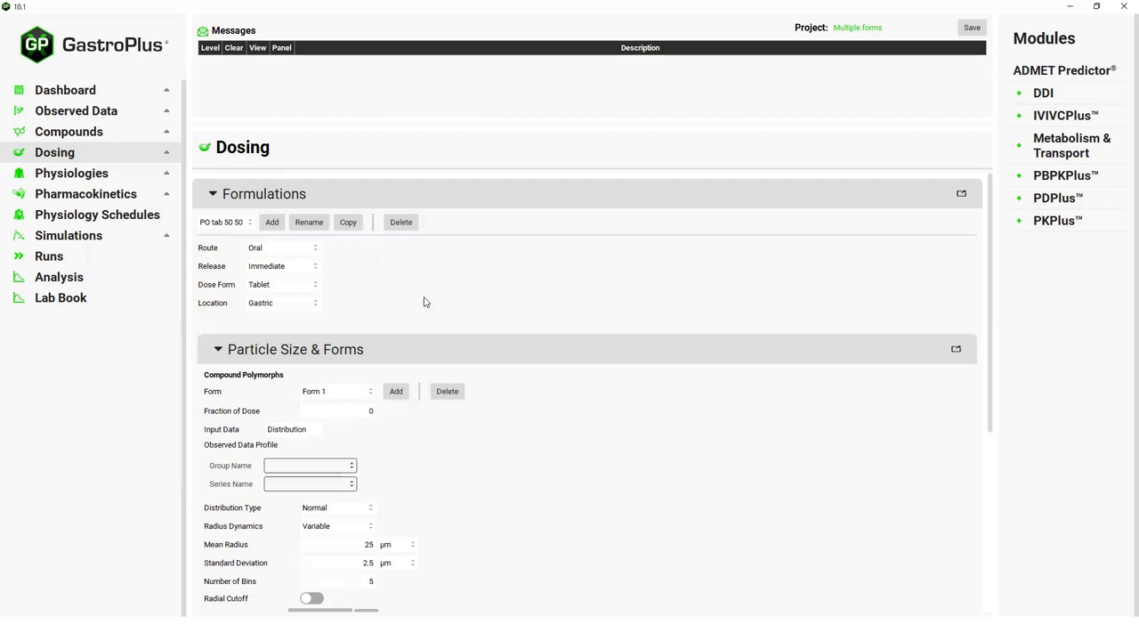
Set both Form 1 and Form 2 dose fractions to 0.5.
double_click(368, 410)
text(0.5)
click(370, 393)
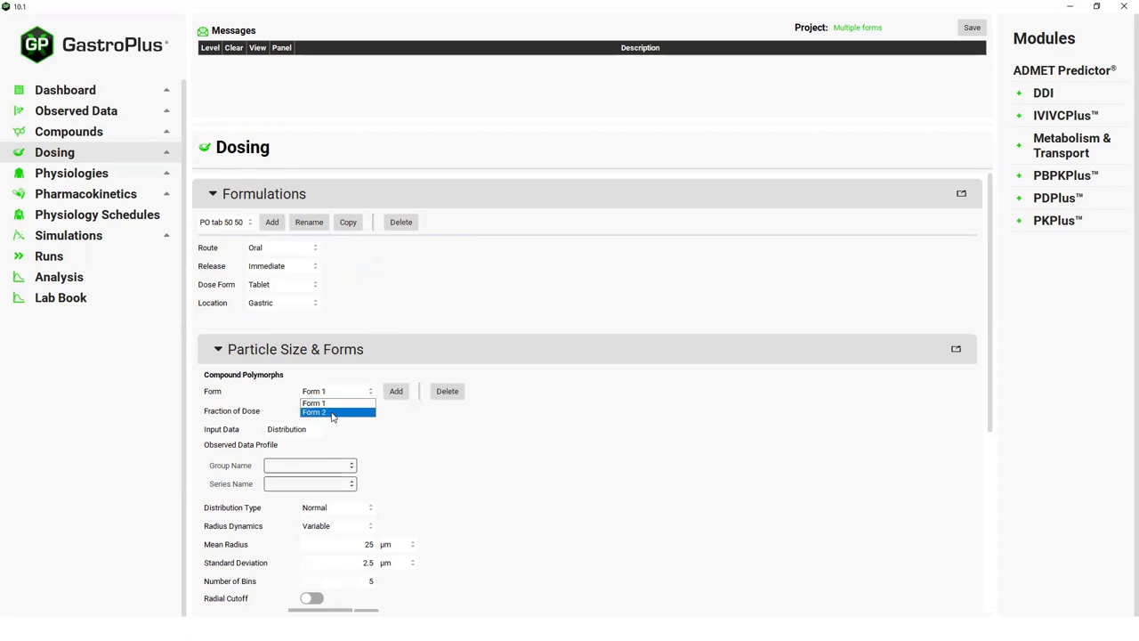
click(332, 412)
double_click(370, 411)
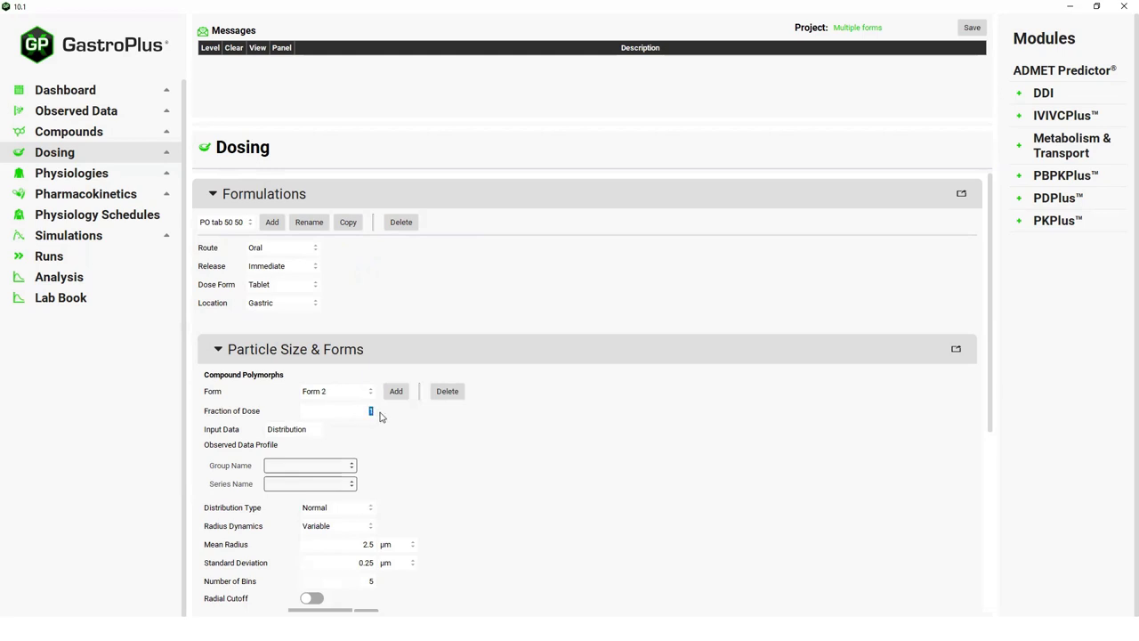
text(0.5)
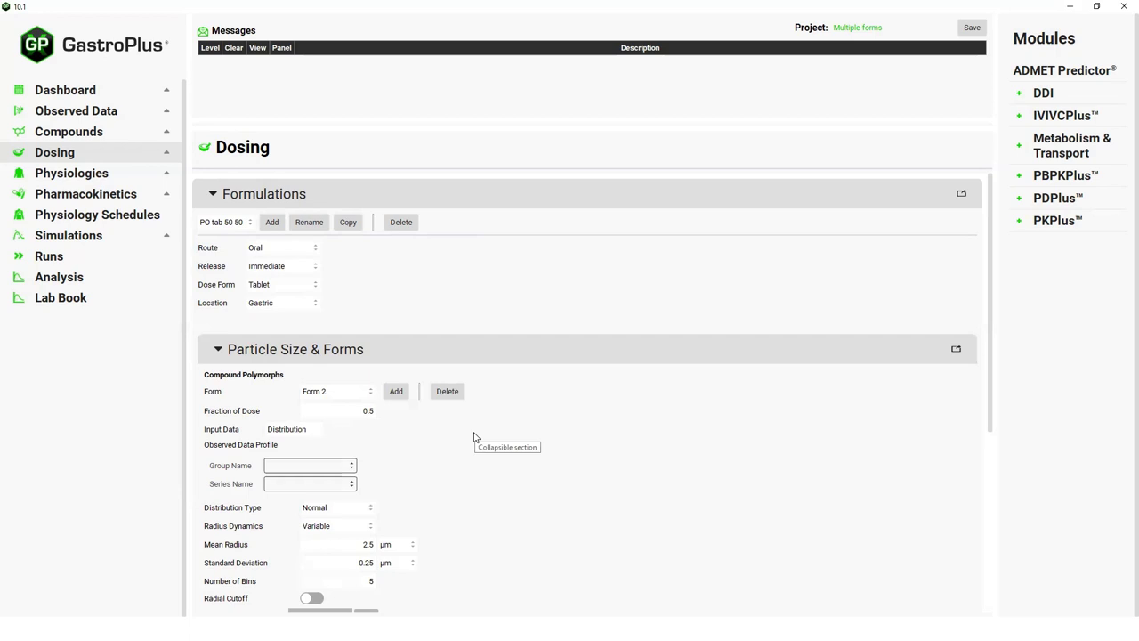
Add dosing schedule '100mg tab F1': 100 mg of PO tab F1 with 250 mL at time 0.
click(218, 350)
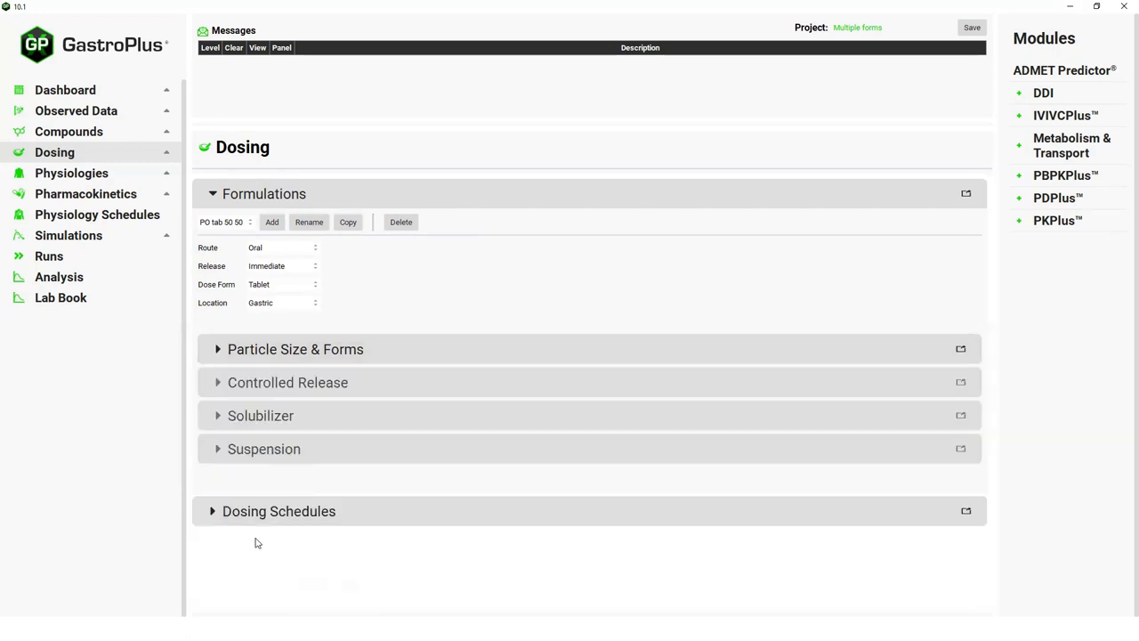
click(212, 513)
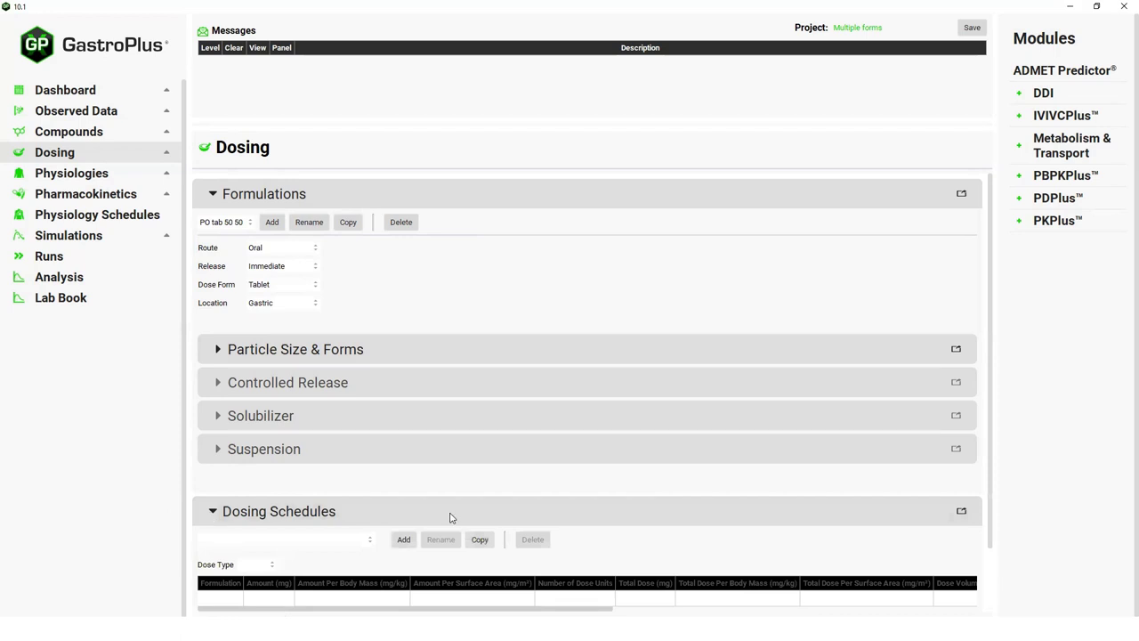
scroll(449, 518, down, 1)
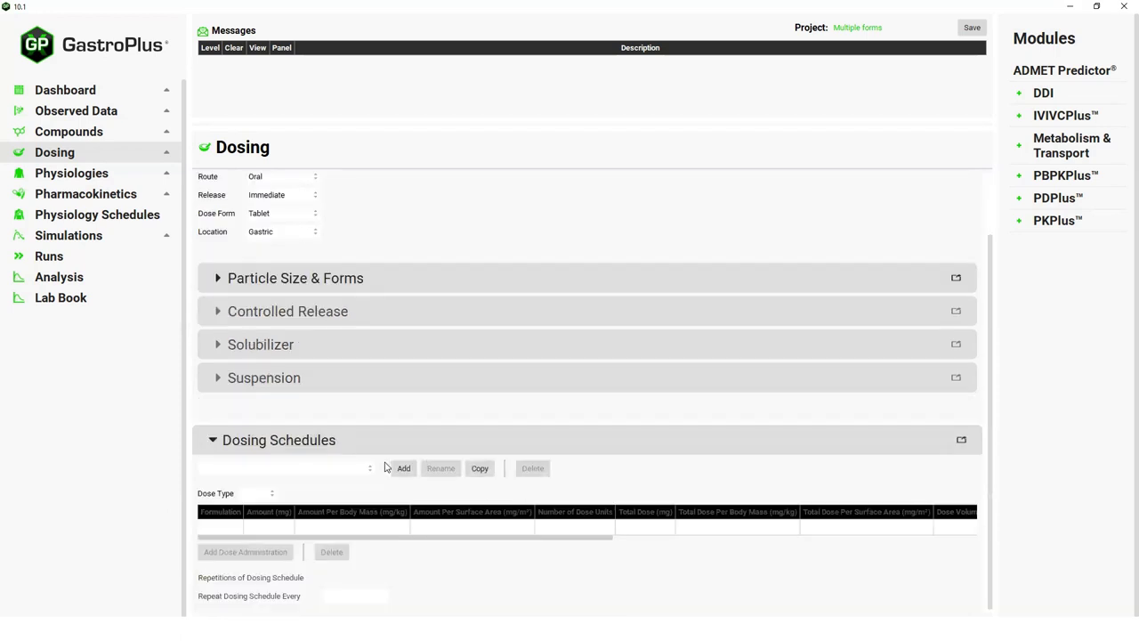
click(403, 469)
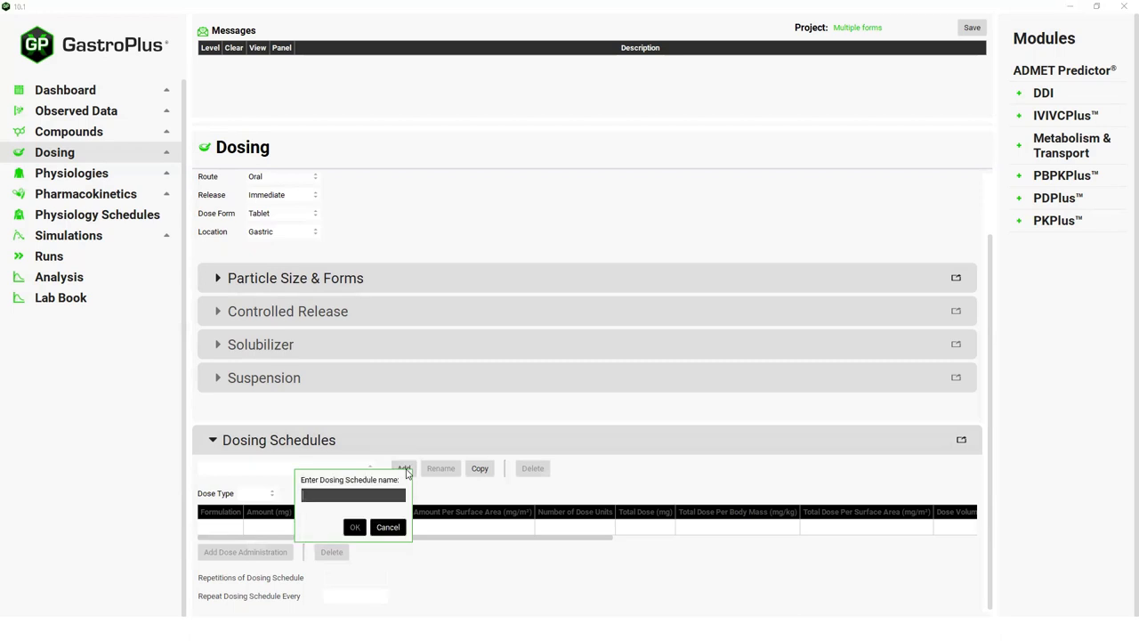
text(100)
text(mg )
text(tab F1)
click(355, 526)
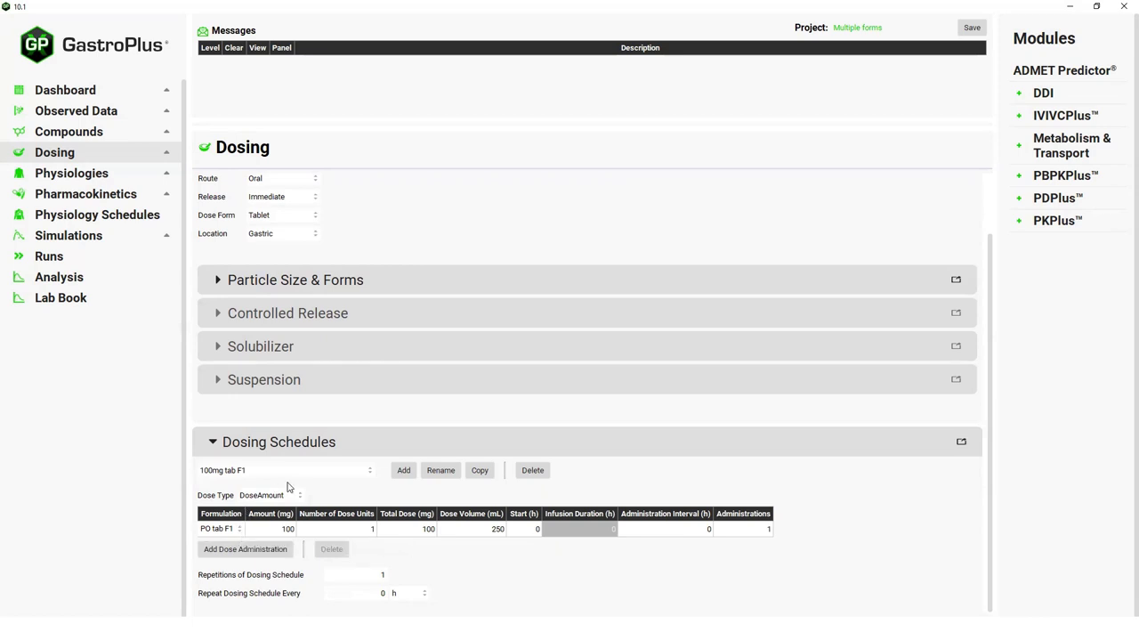
Copy the schedule as '100mg tab F2' and assign it the PO tab F2 formulation.
click(479, 470)
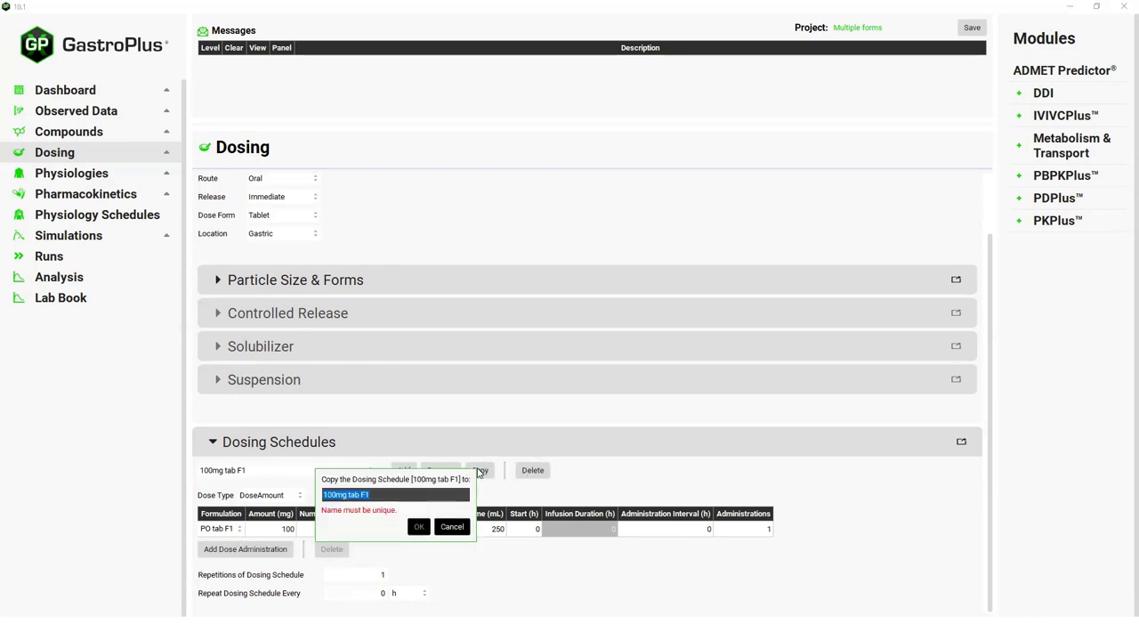
click(365, 494)
text(2)
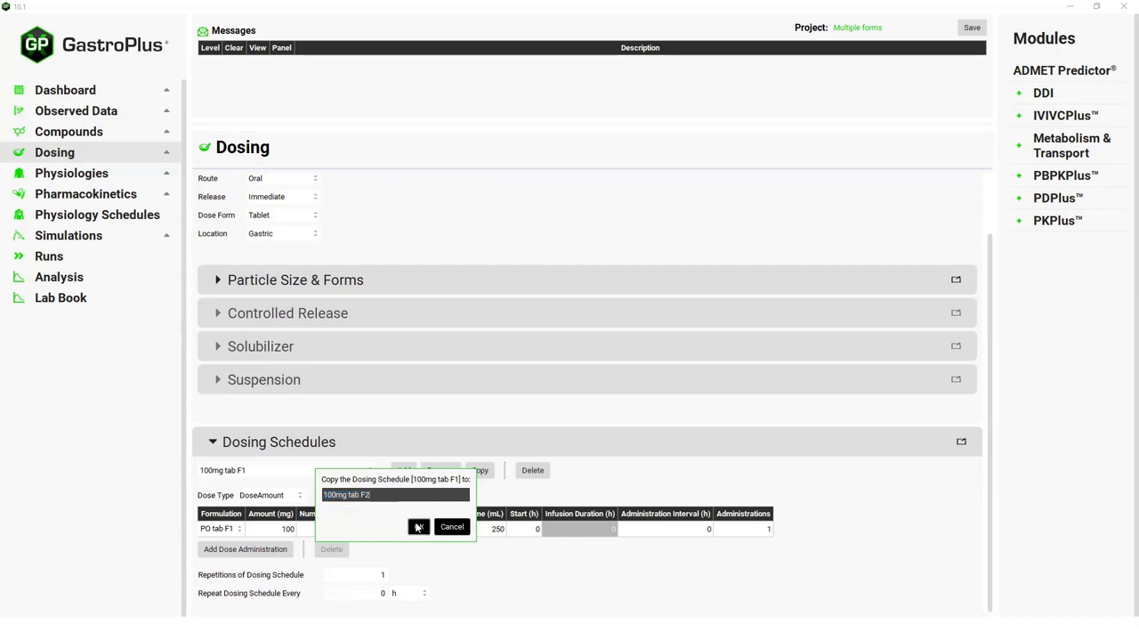
click(417, 527)
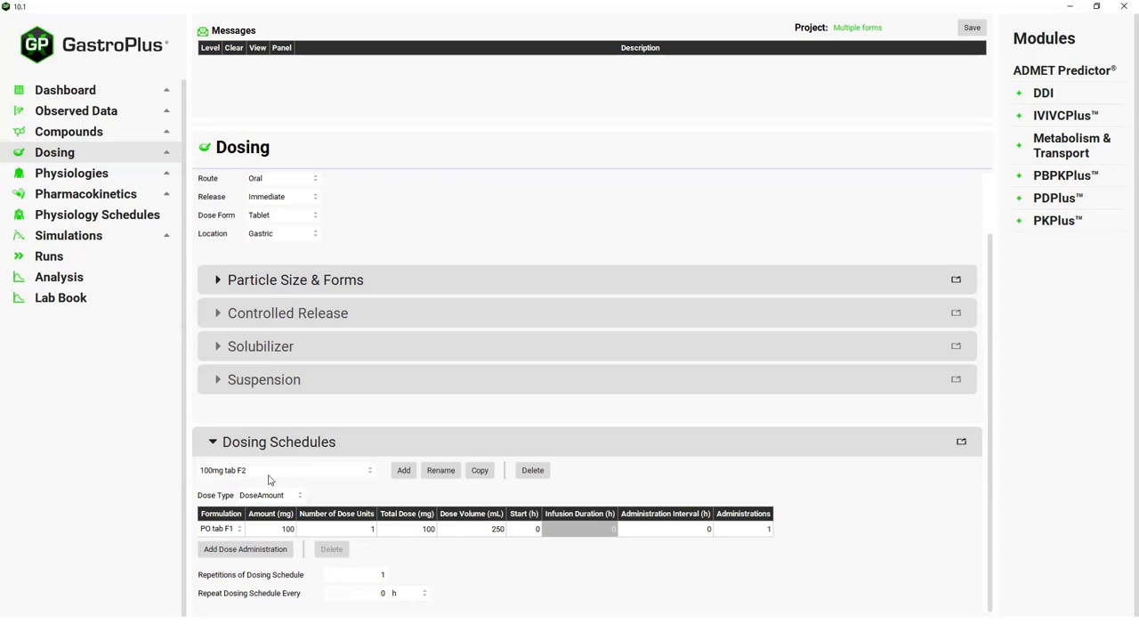
click(238, 531)
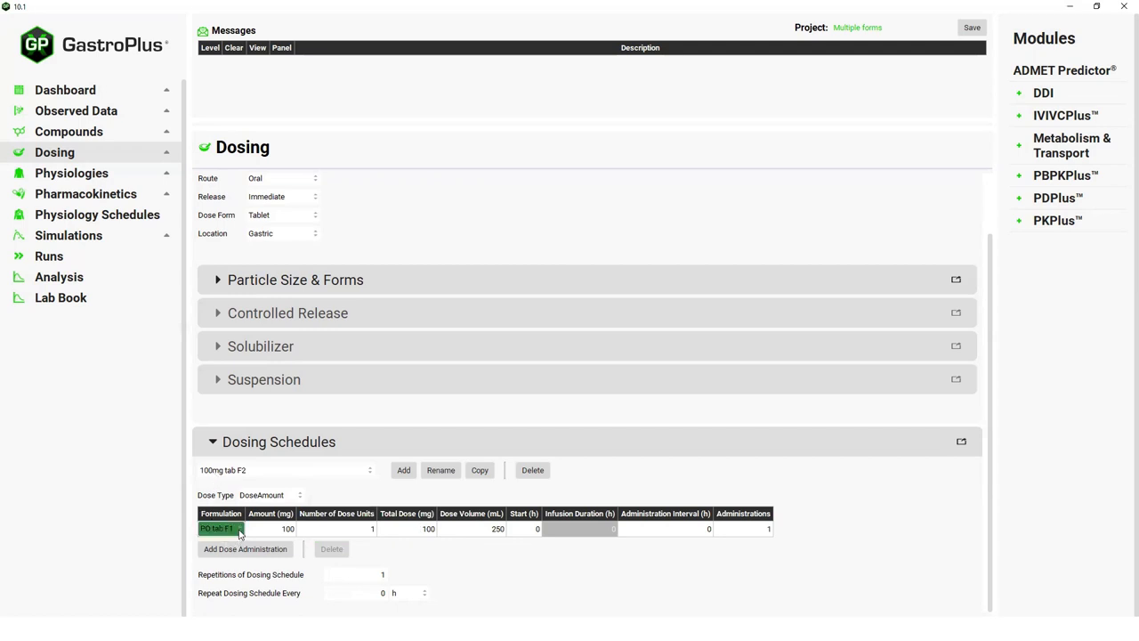
click(238, 529)
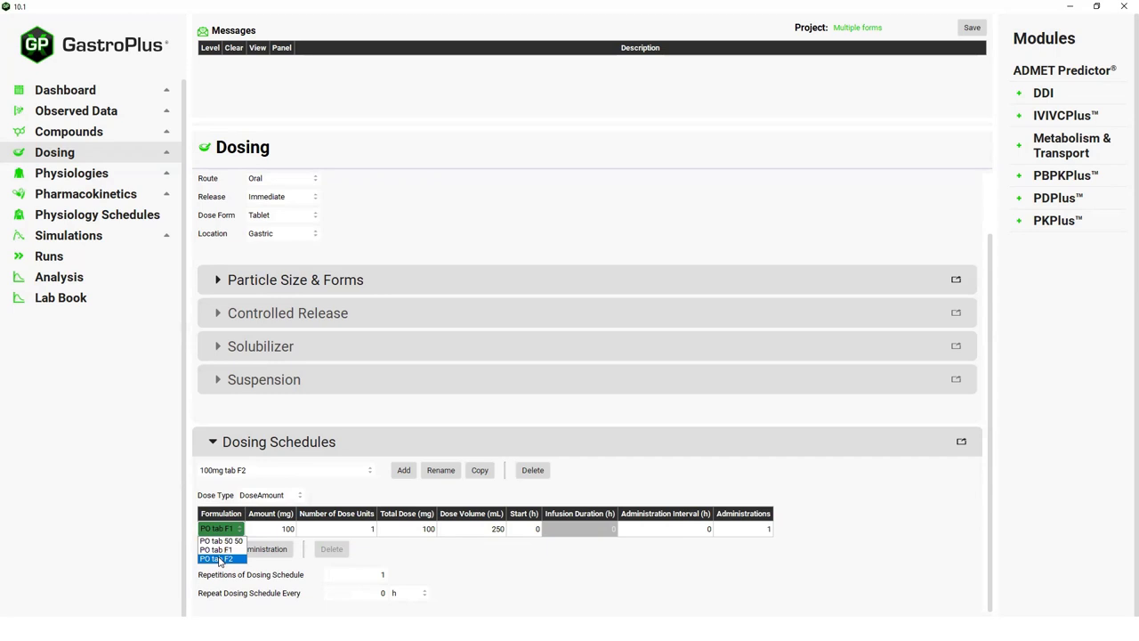
click(218, 559)
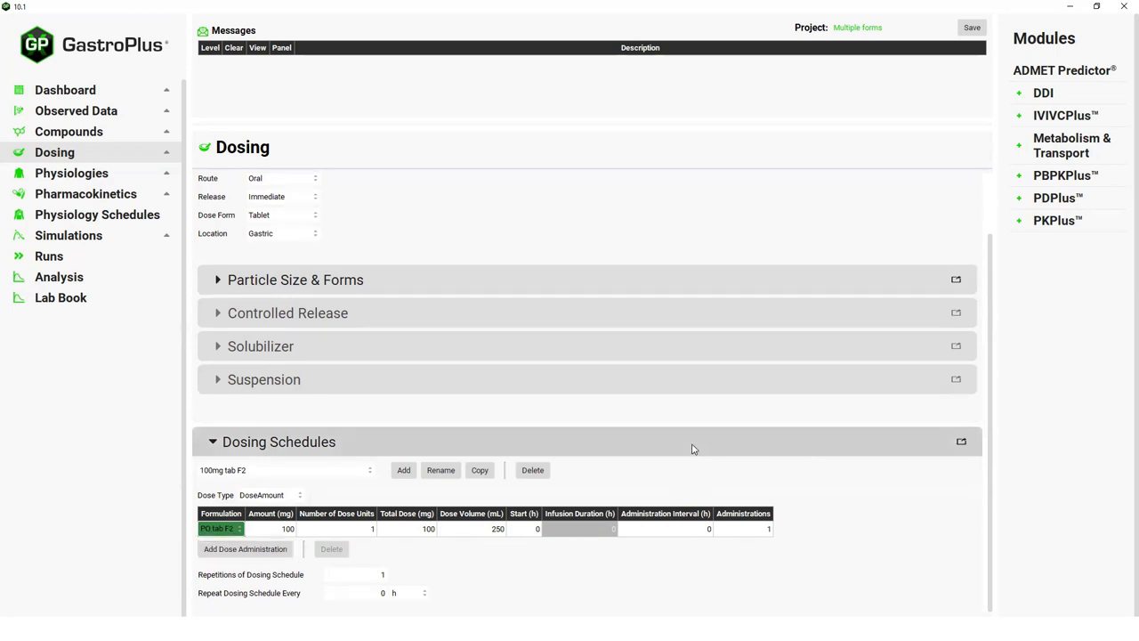
Copy it again as '100mg tab 50 50' dosing the PO tab 50 50 formulation.
click(481, 472)
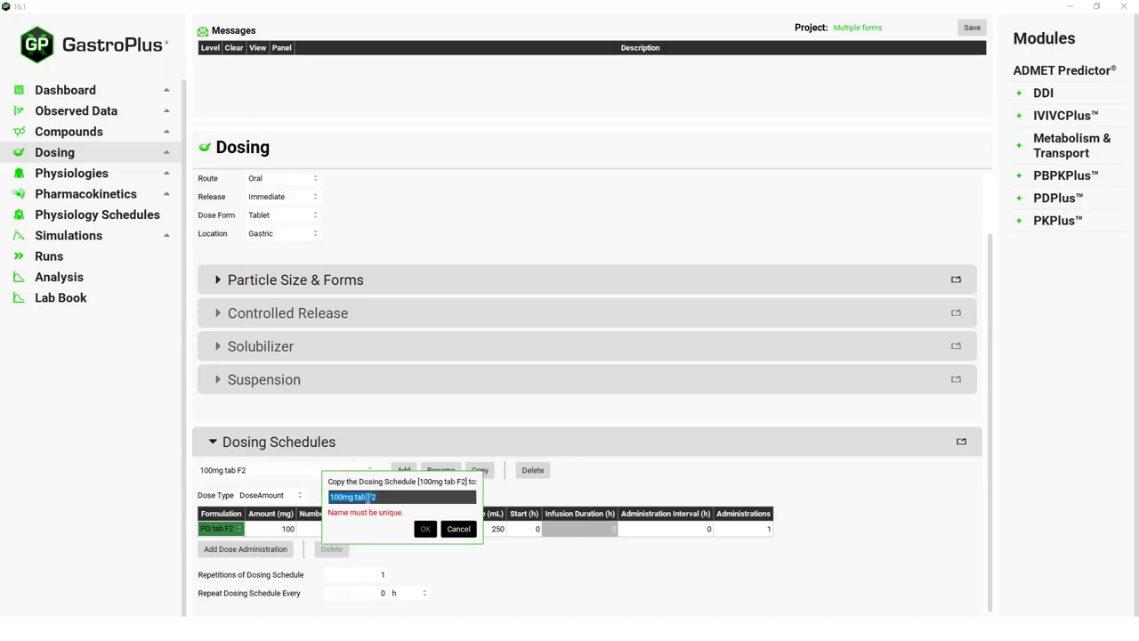
drag(368, 496, 380, 497)
text(50 50)
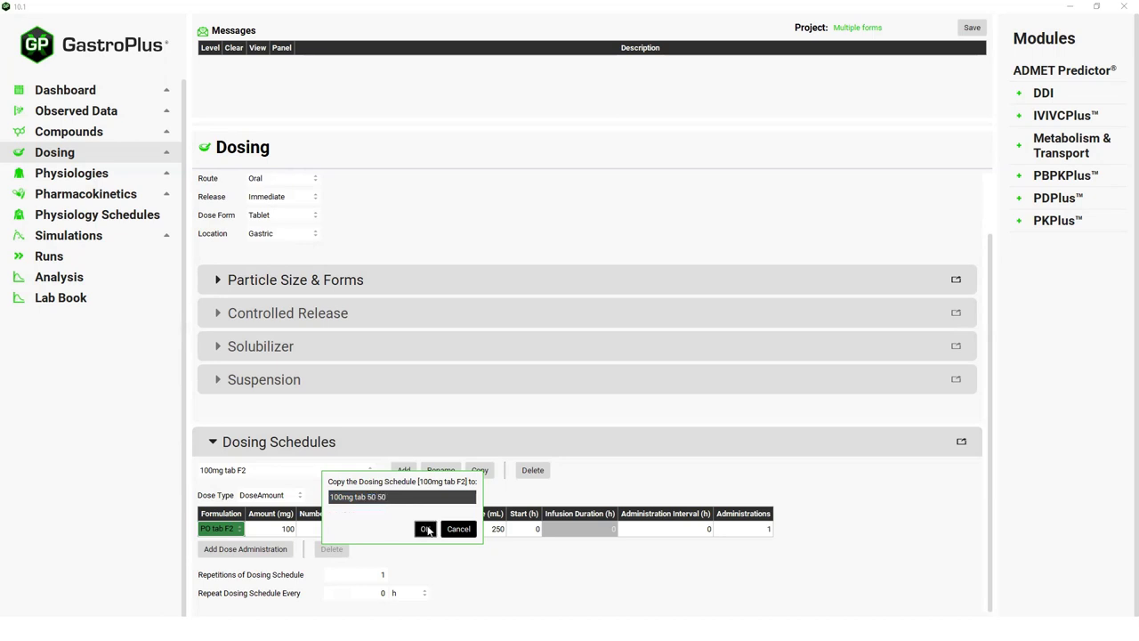
click(425, 529)
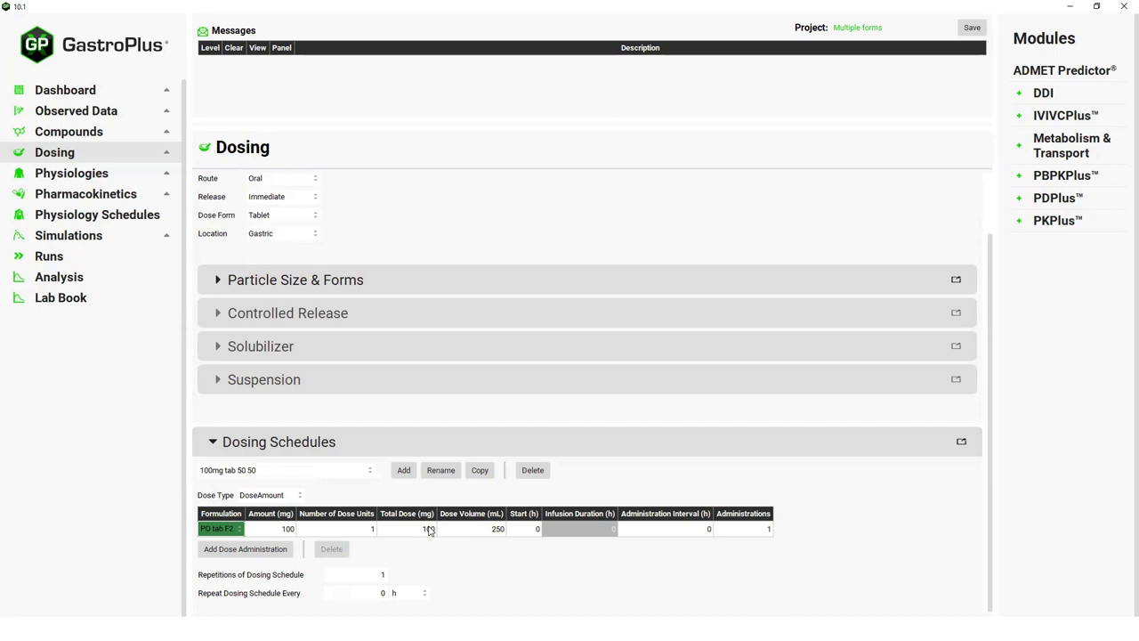
click(240, 530)
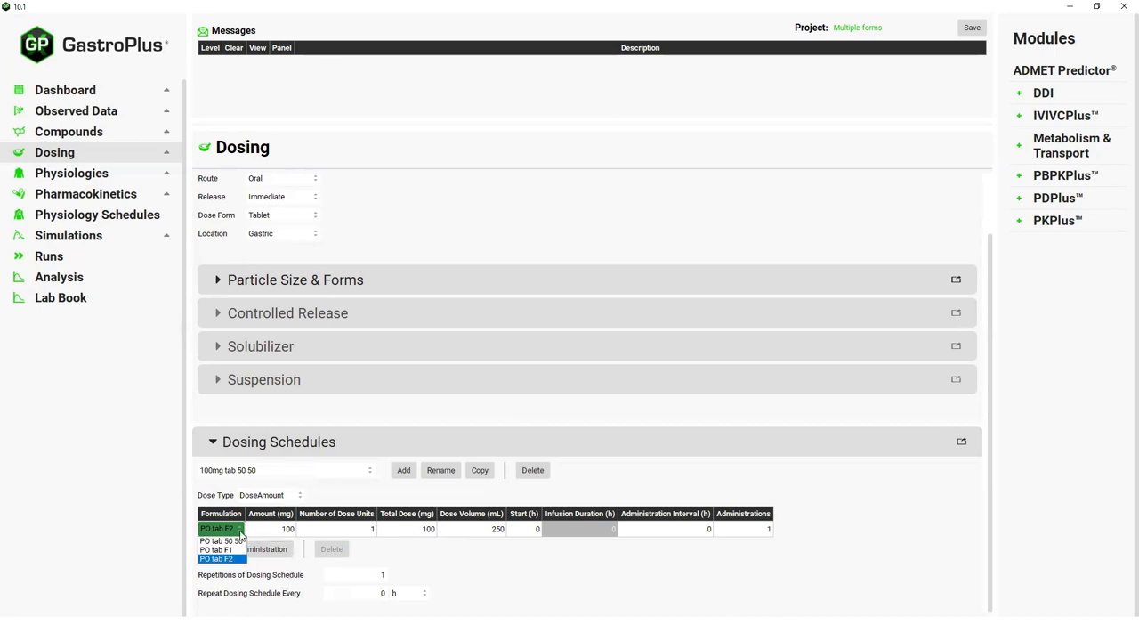
click(233, 540)
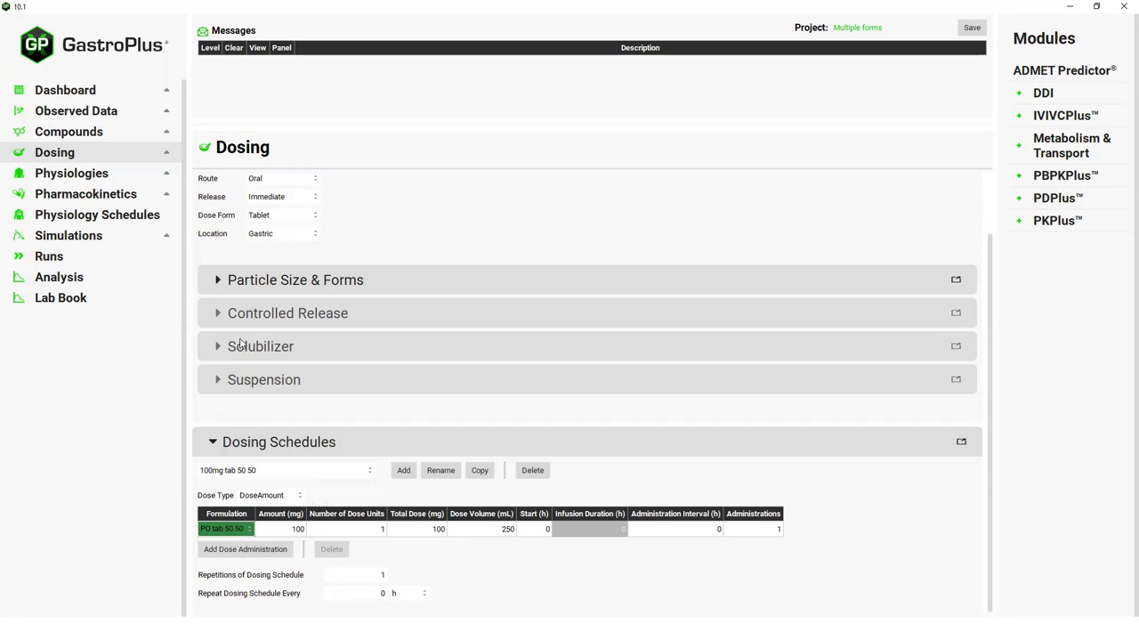
click(214, 442)
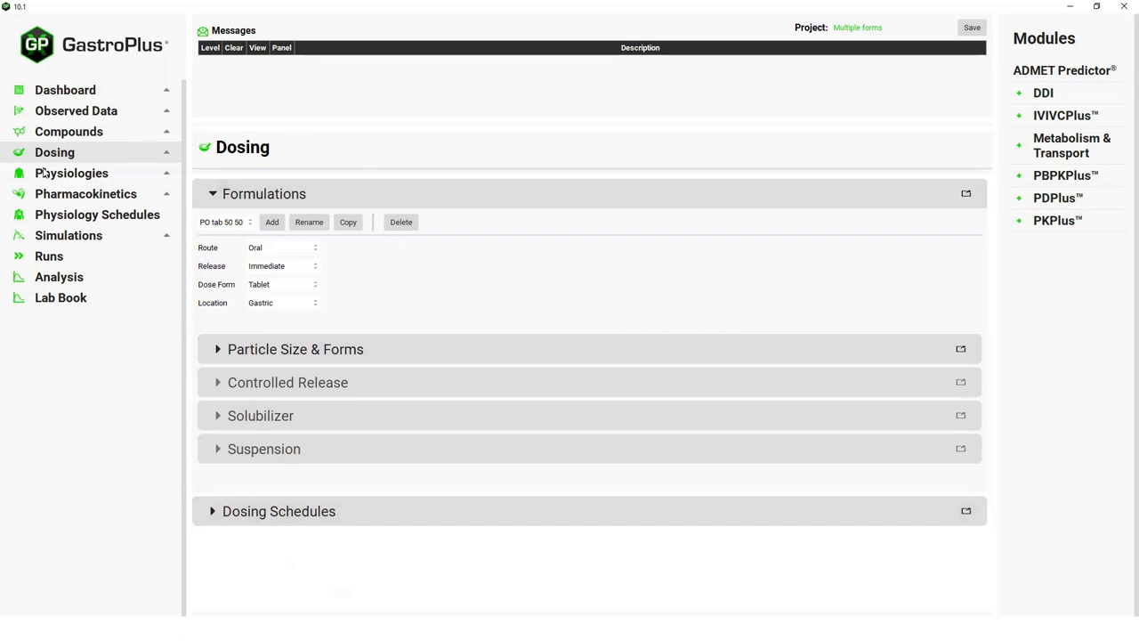
Create physiology 'Hum 30yo 85.5kg': default healthy 30-year-old American male, 85.53 kg.
click(100, 177)
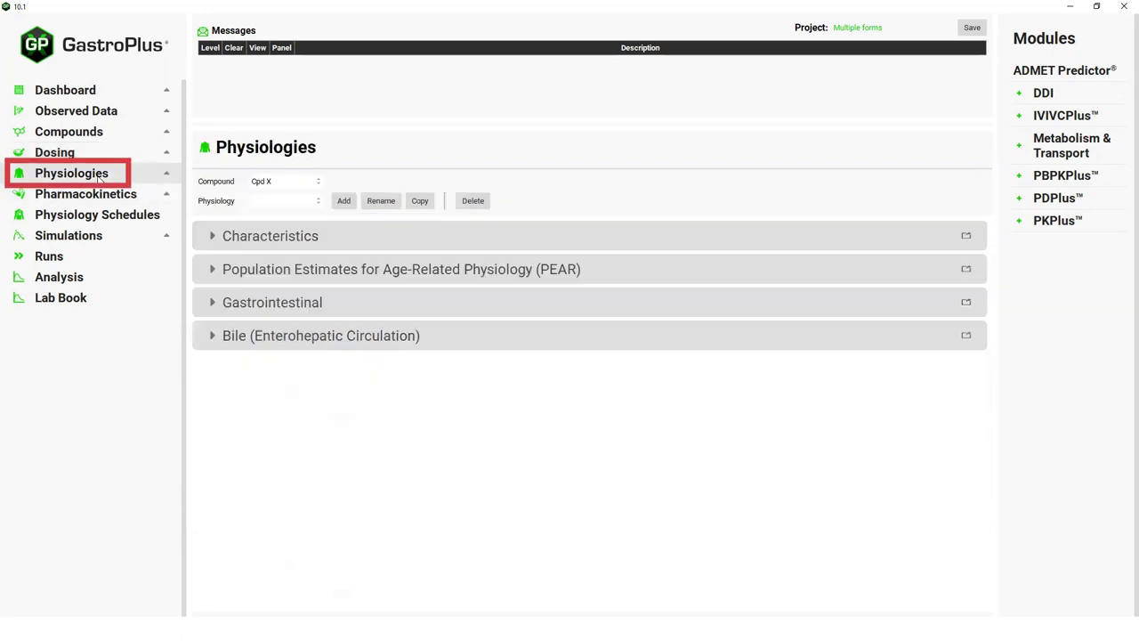
click(345, 201)
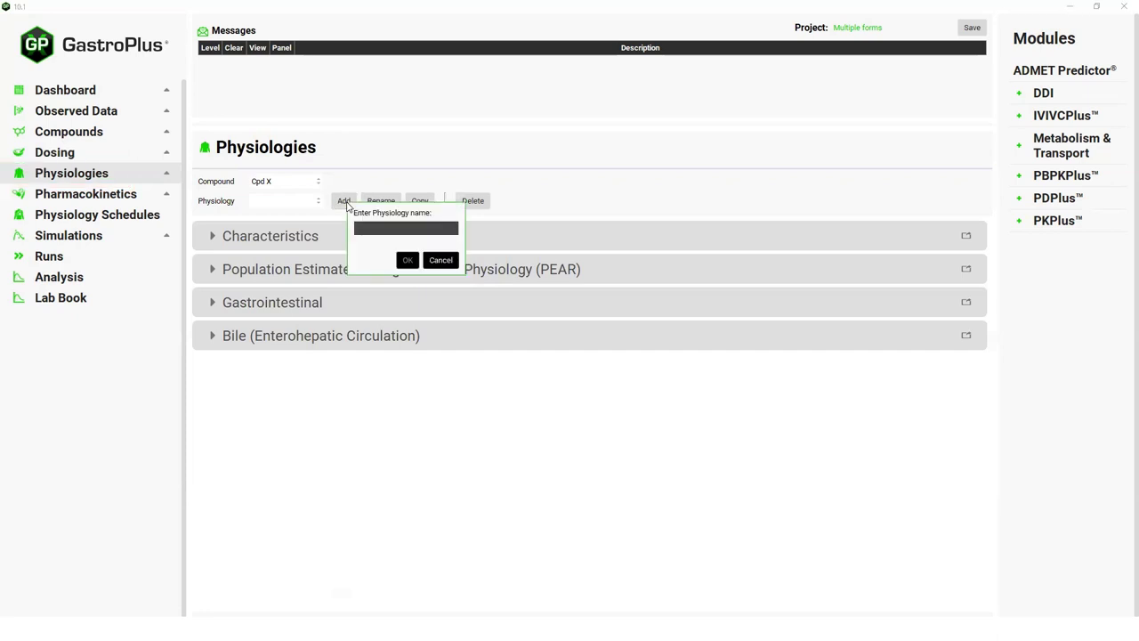
text(Hum 30yo 85.5kg)
click(408, 261)
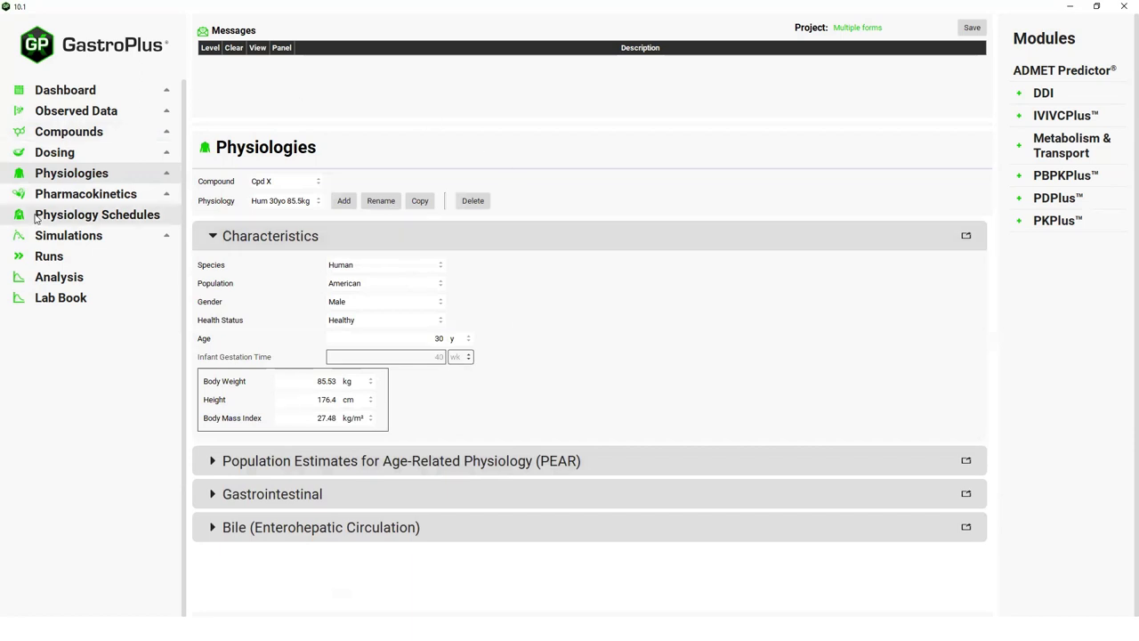
Set Cpd X's experimental fup to 50 % on the Pharmacokinetics page.
click(104, 194)
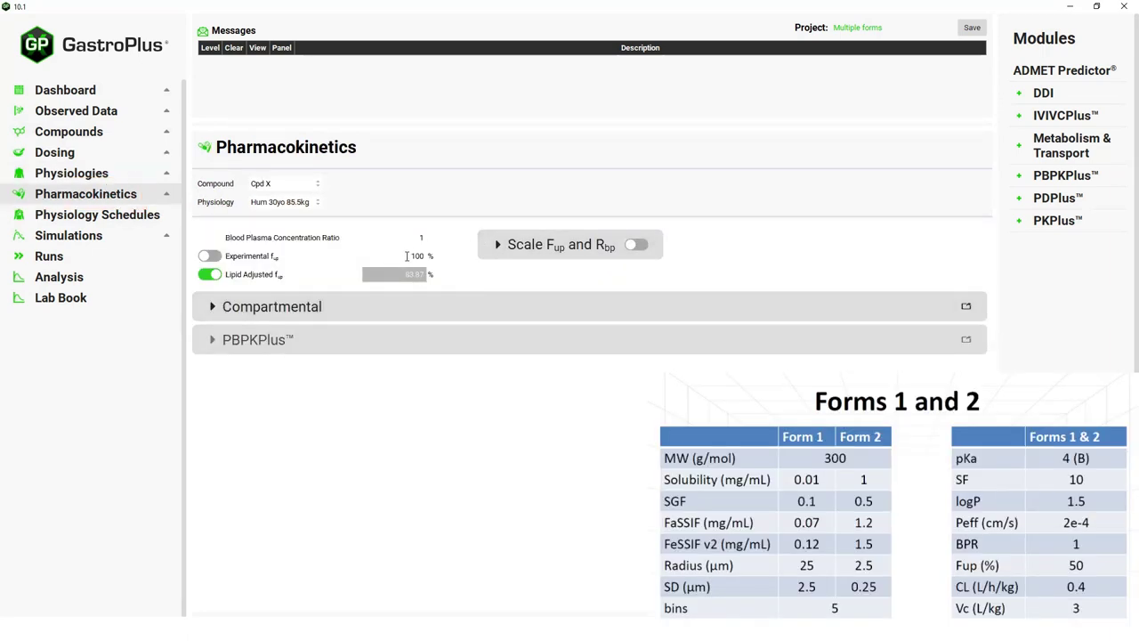
drag(407, 255, 429, 255)
text(50)
click(400, 238)
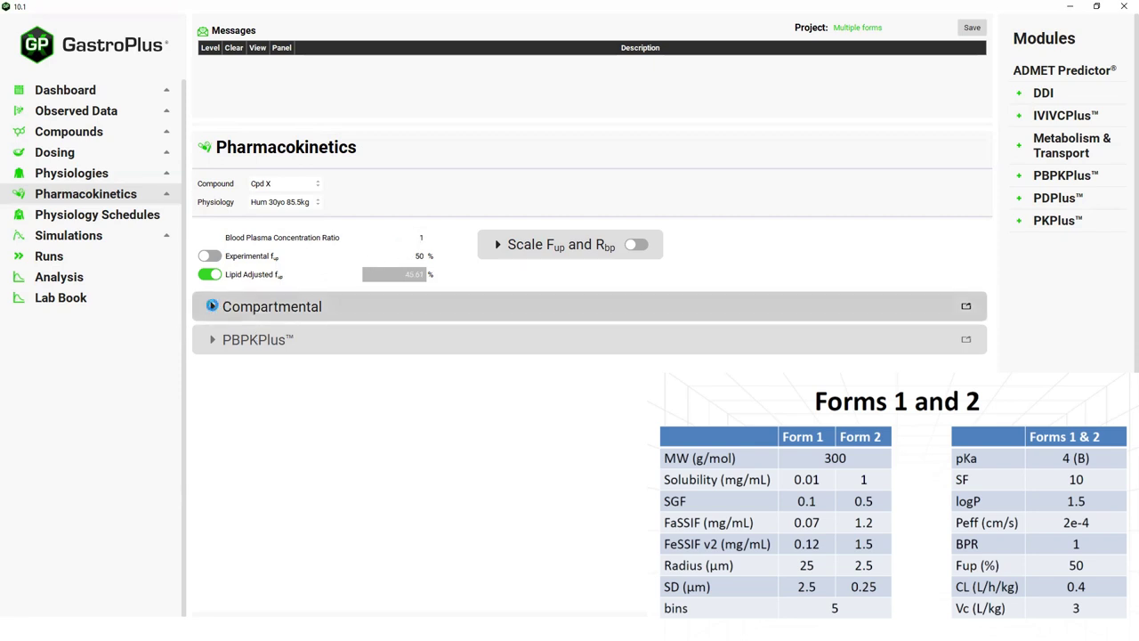
Give the compartmental PK model a general clearance of 0.4 and Vc of 3.
click(212, 305)
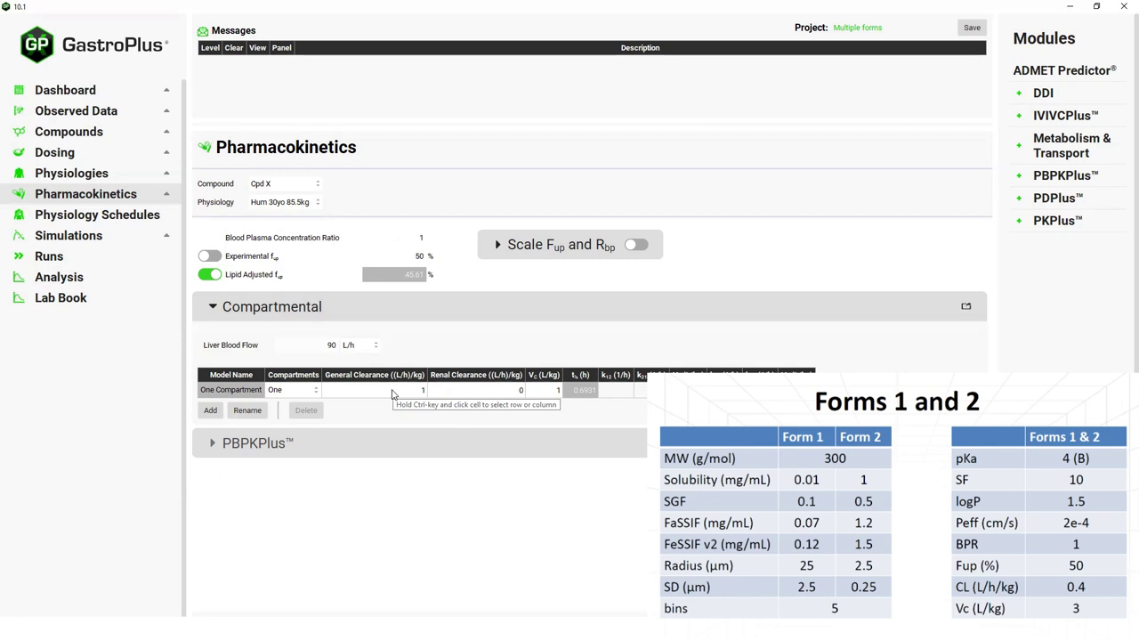
double_click(392, 390)
text(0)
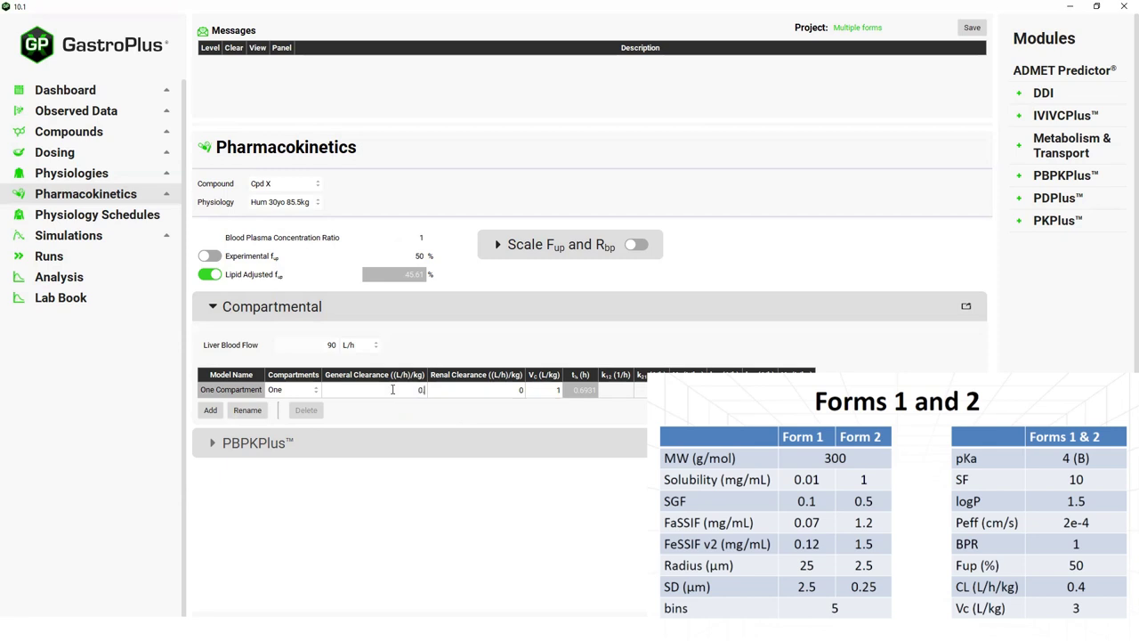
text(.4)
double_click(536, 390)
text(3)
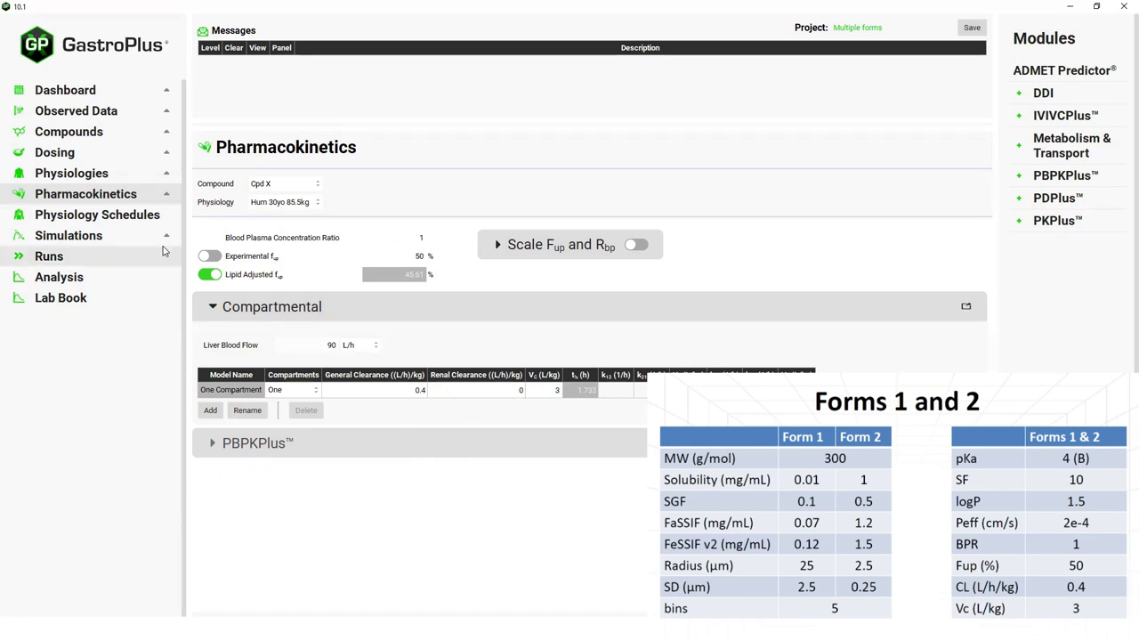
click(146, 216)
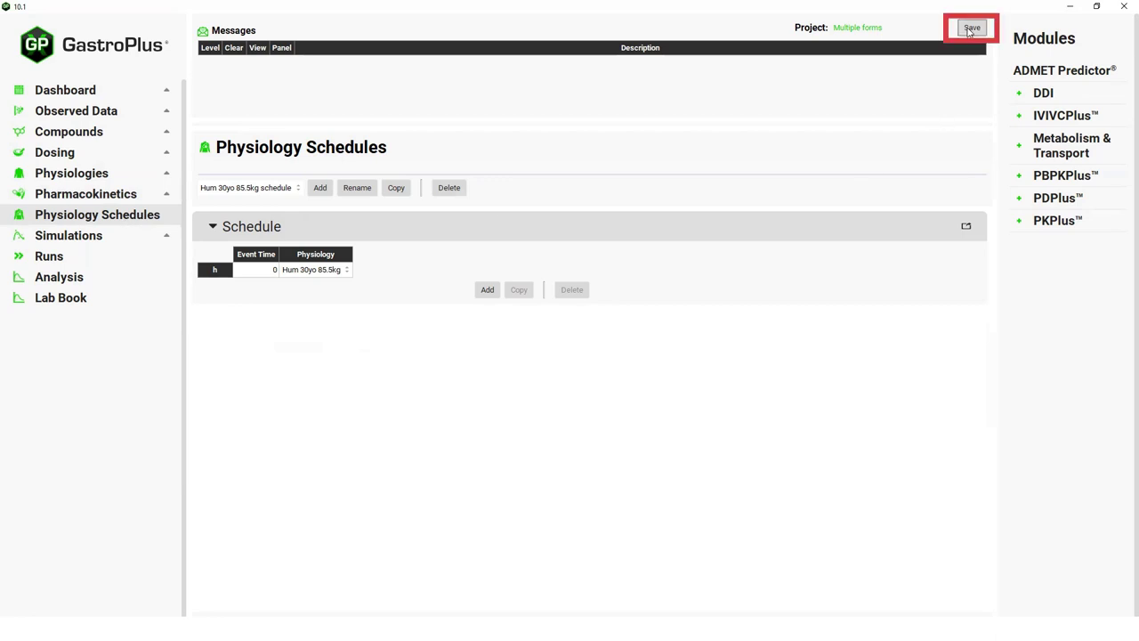
Save the Multiple forms project, acknowledge the confirmation, and go to Simulations.
click(970, 28)
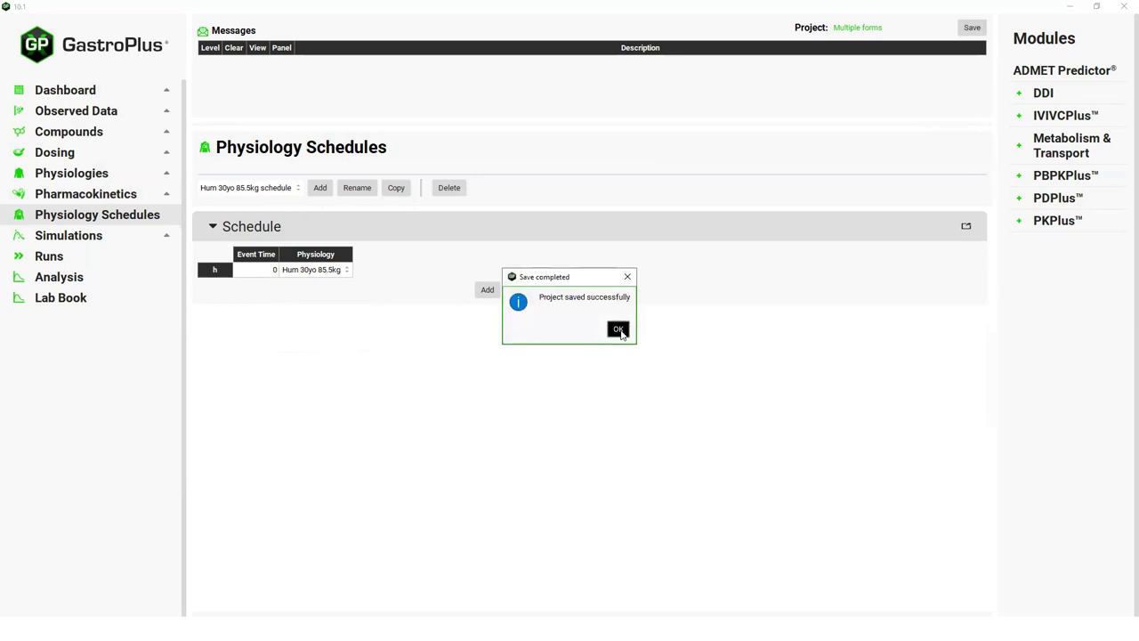
click(618, 328)
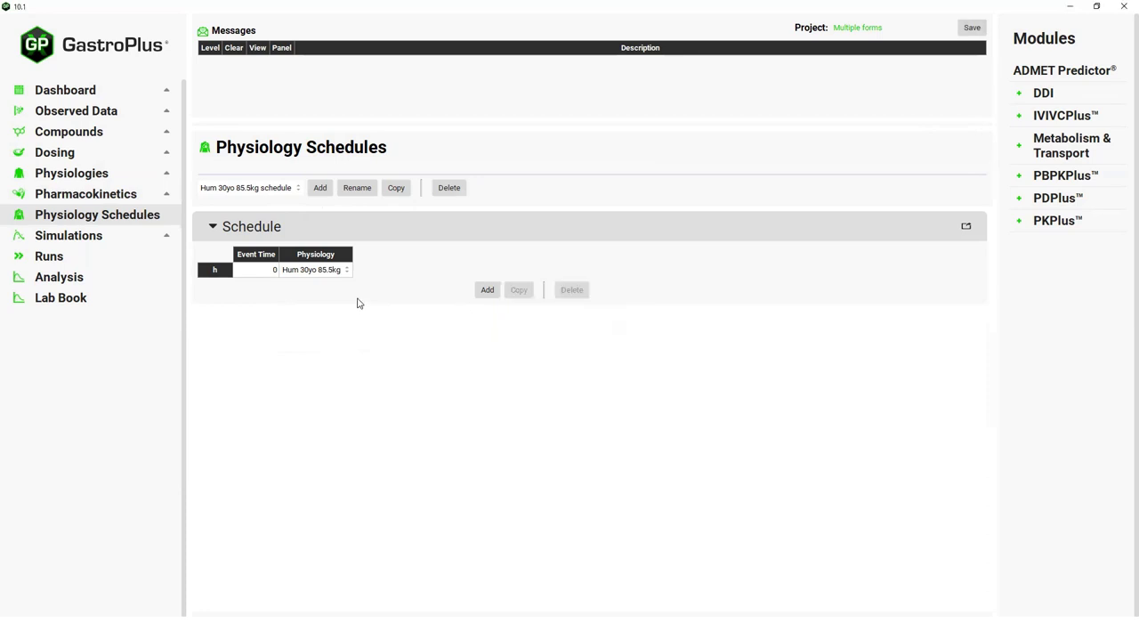
click(93, 241)
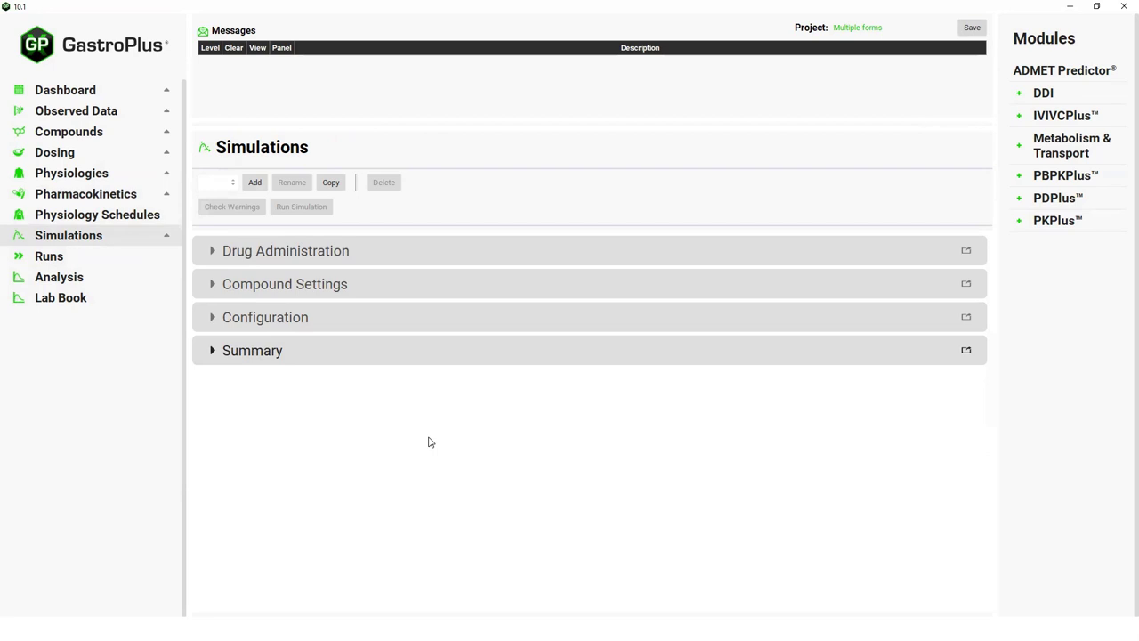
Add a new simulation named Sim 100mg tab F1.
click(262, 187)
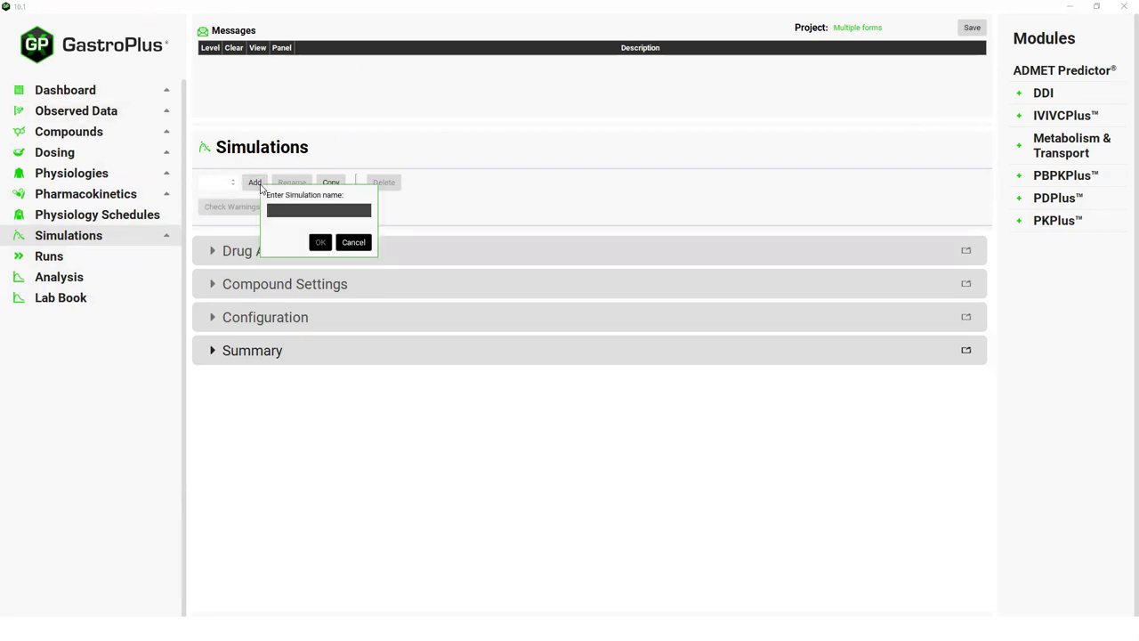
text(Si)
text(m 1)
text(00mg tab F1)
click(320, 242)
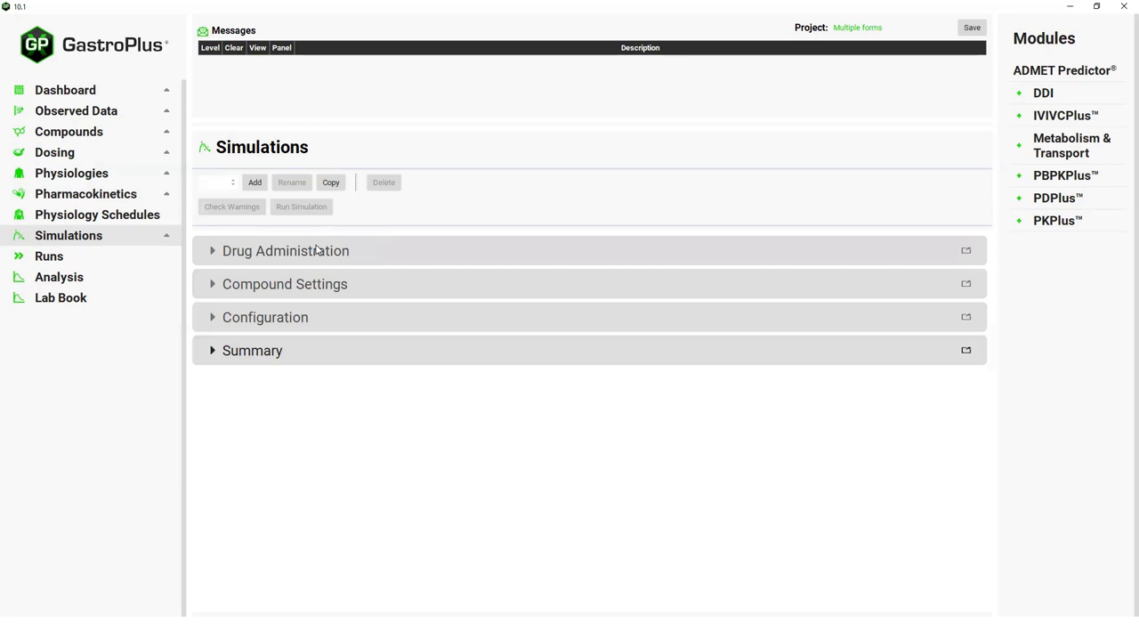
Estimate the liver first-pass extraction at 38.01 % in Compound Settings.
click(214, 253)
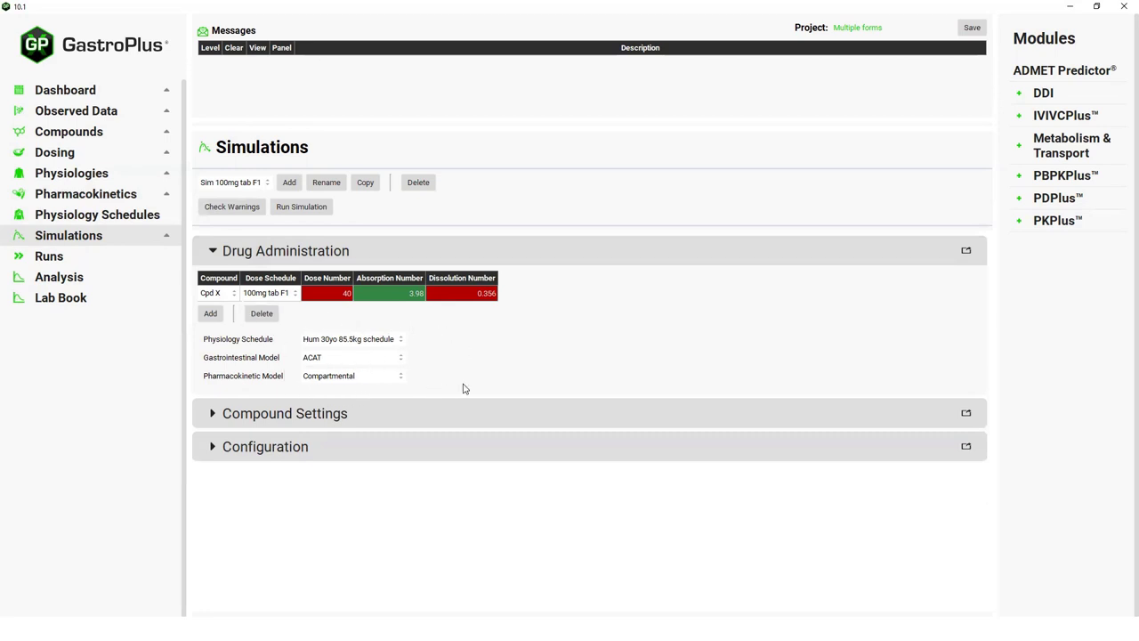
click(227, 416)
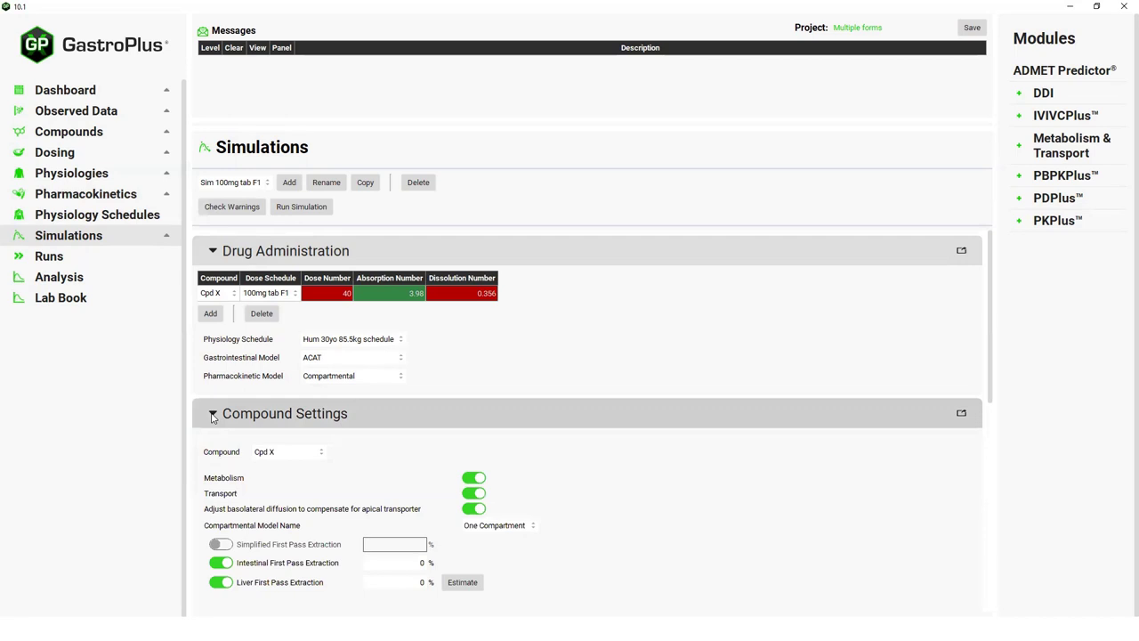
scroll(612, 467, down, 3)
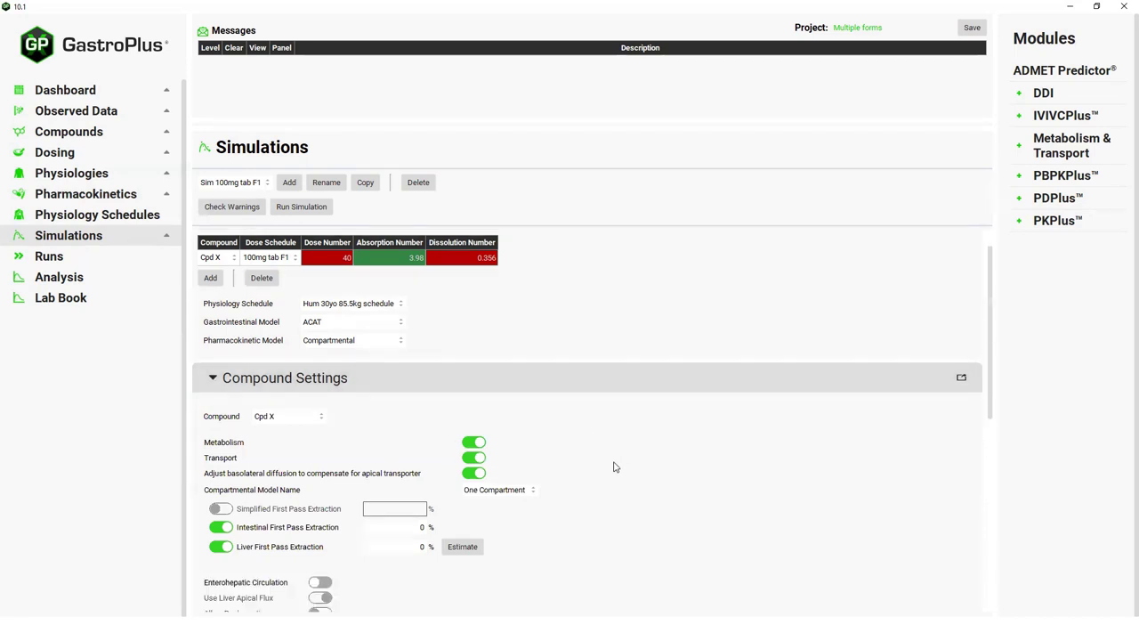
scroll(634, 453, down, 2)
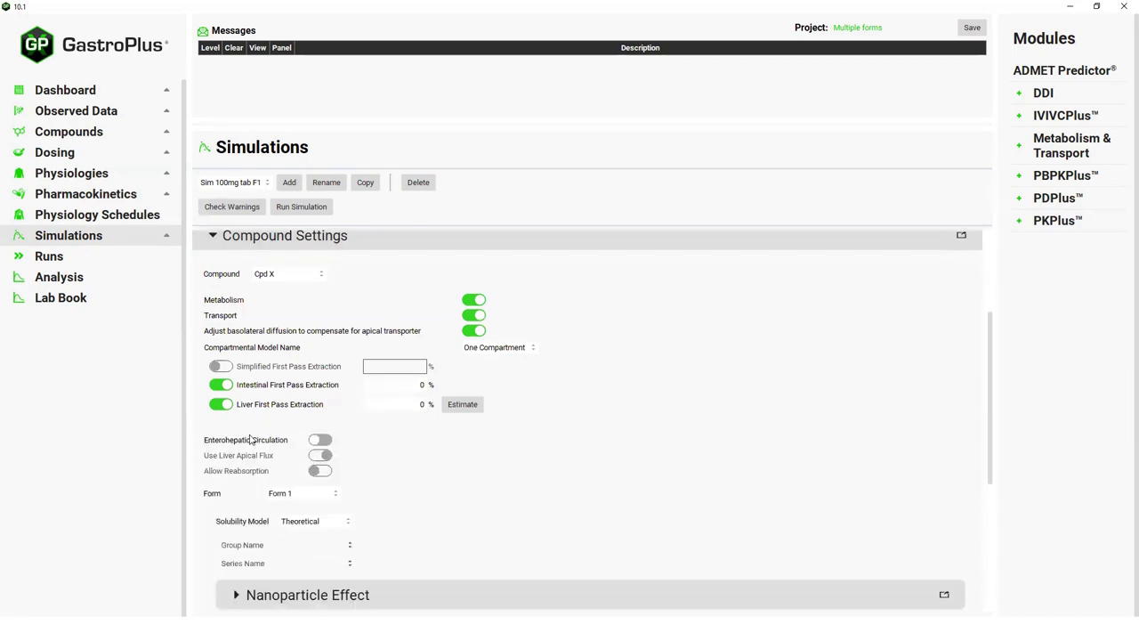
click(472, 406)
scroll(437, 493, down, 2)
scroll(436, 492, down, 3)
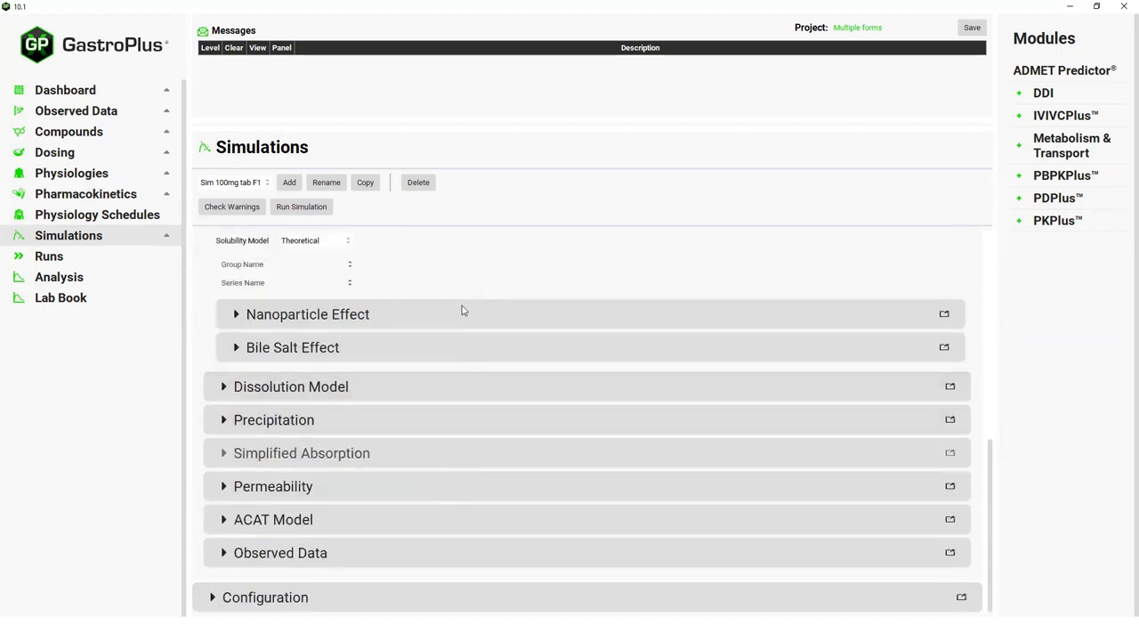
scroll(460, 310, up, 2)
scroll(512, 360, up, 2)
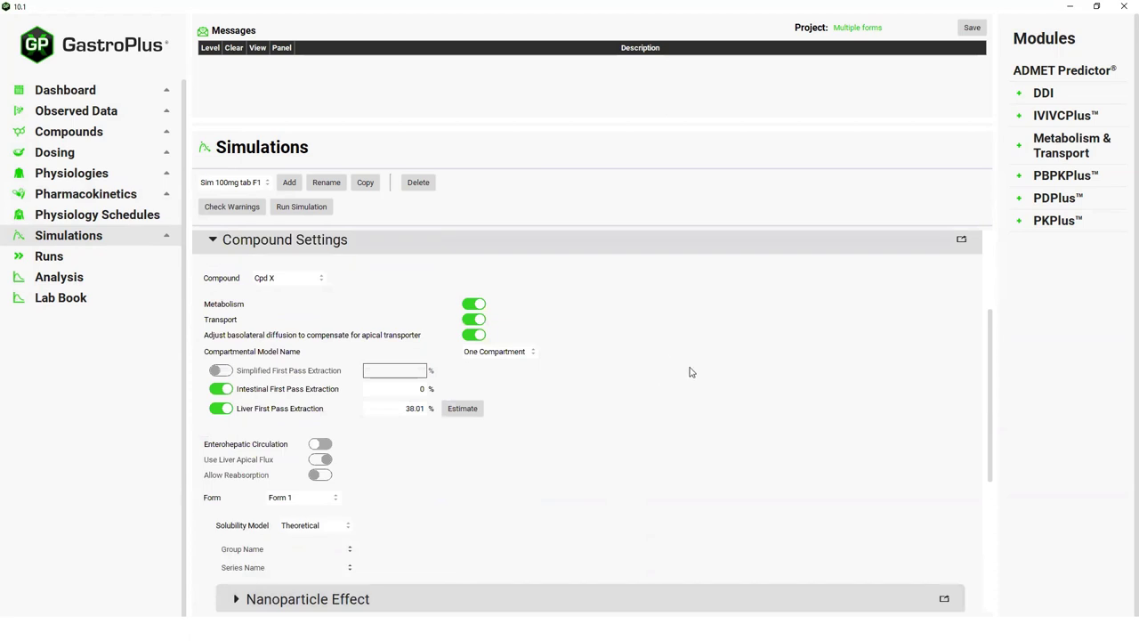
Copy the simulation as Sim 100mg tab F2 using the 100mg tab F2 dose schedule.
click(369, 183)
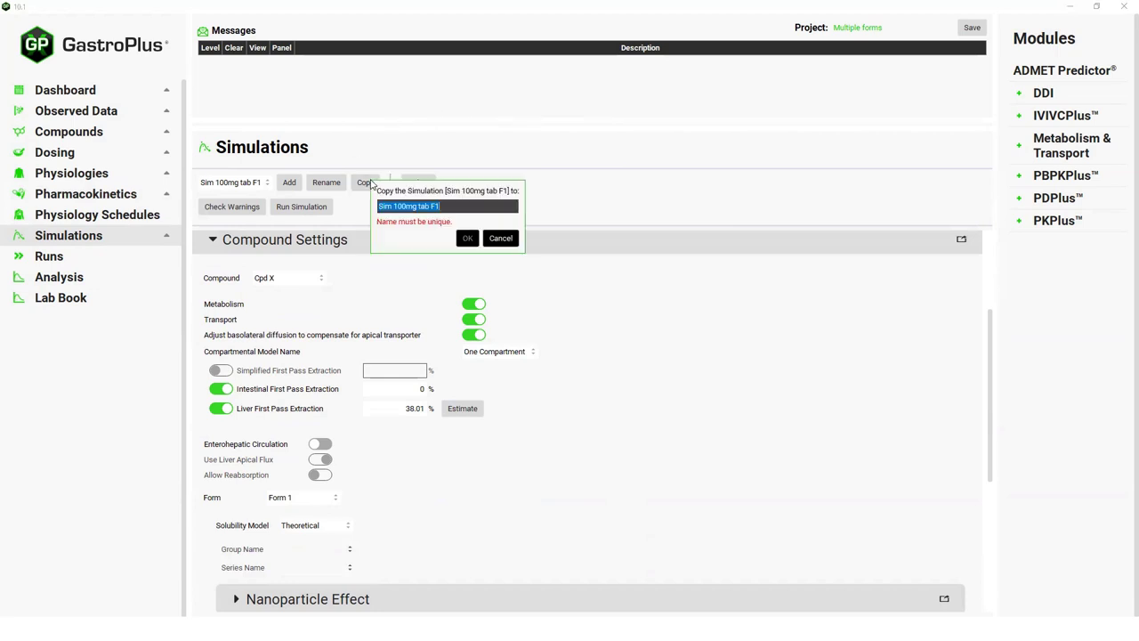
click(435, 205)
key(BackSpace)
text(2)
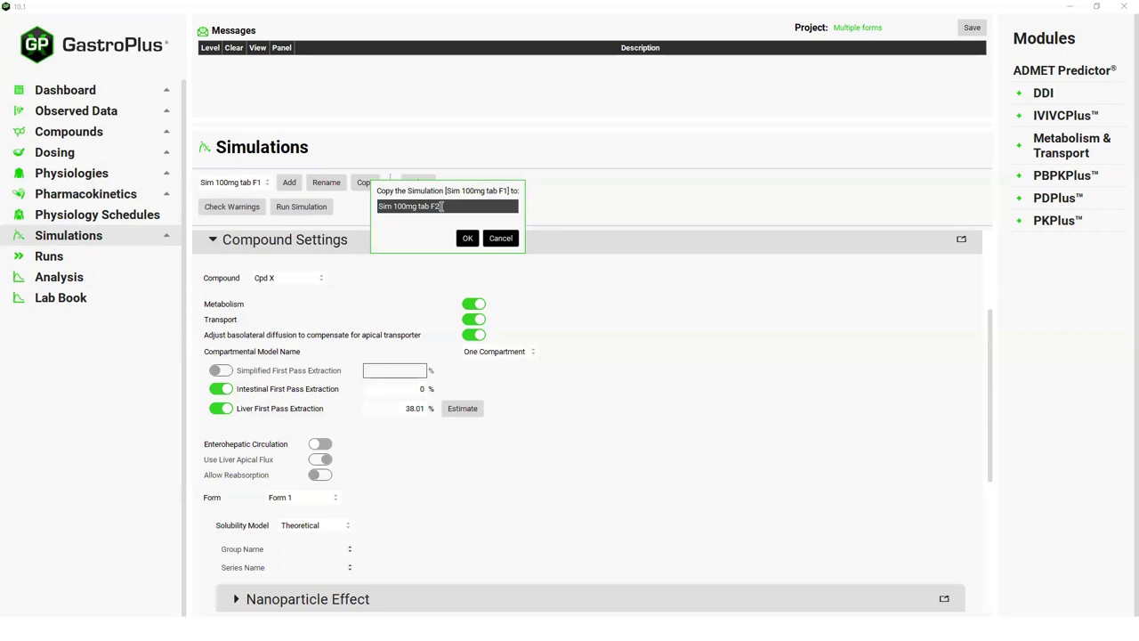
click(466, 238)
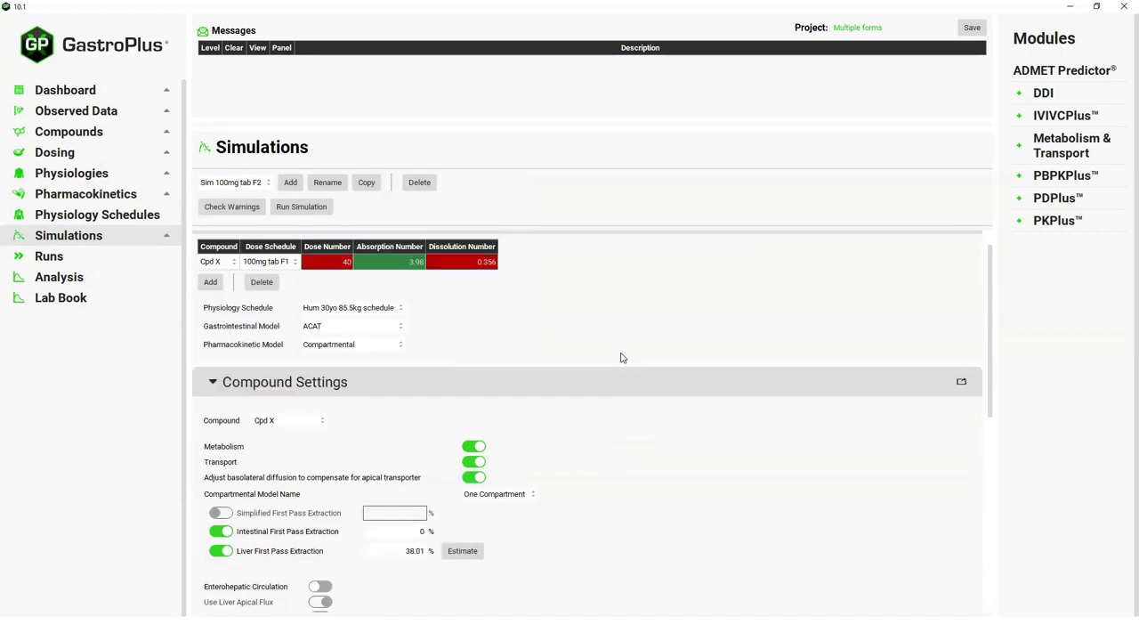
click(296, 264)
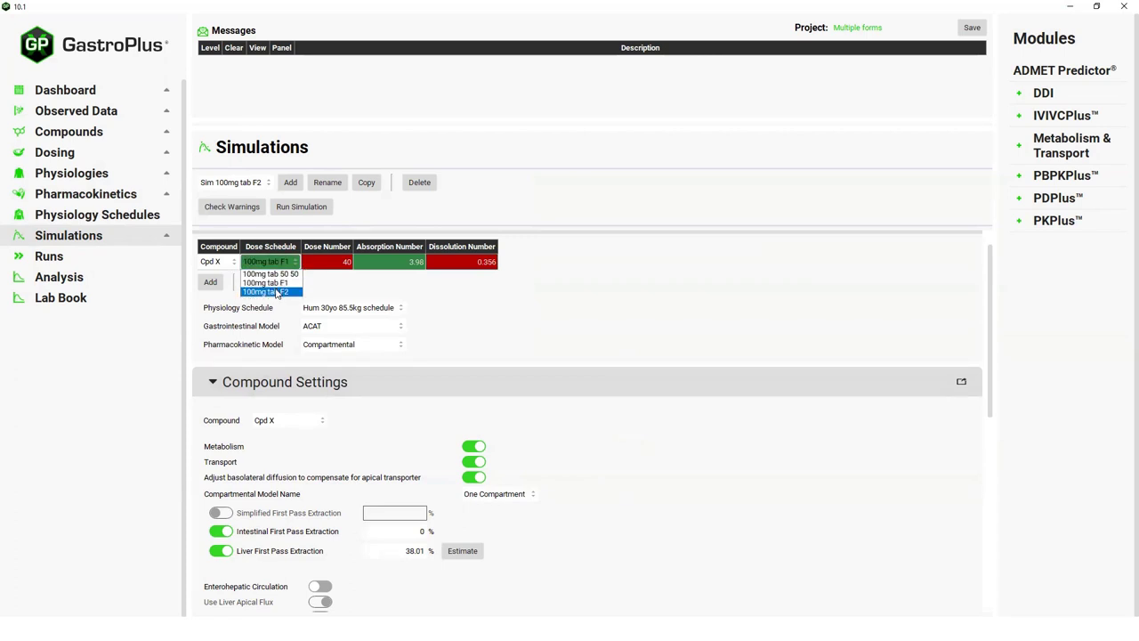
click(276, 292)
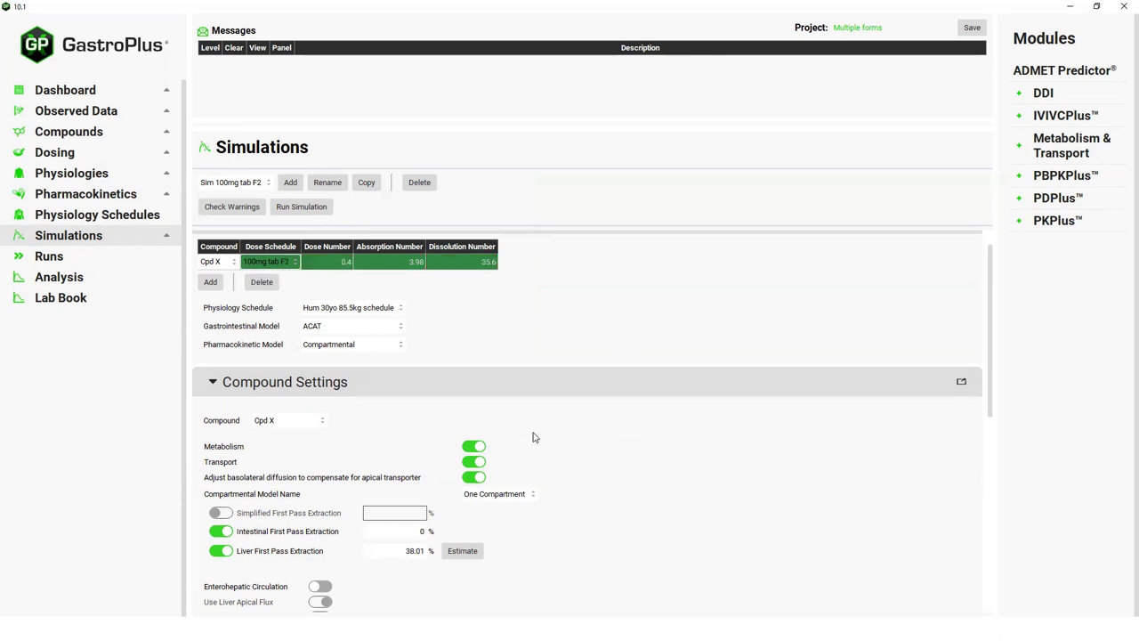
Set the compound form to Form 2 with the Interpolated solubility model.
scroll(612, 430, down, 1)
scroll(612, 430, down, 2)
scroll(612, 430, down, 3)
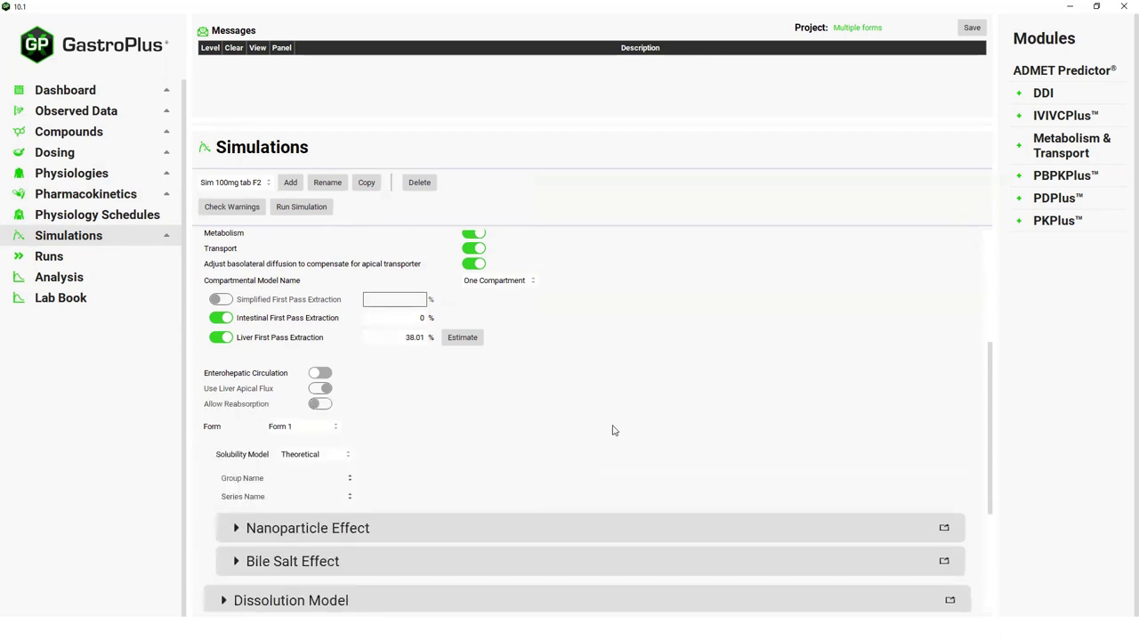
scroll(612, 430, down, 2)
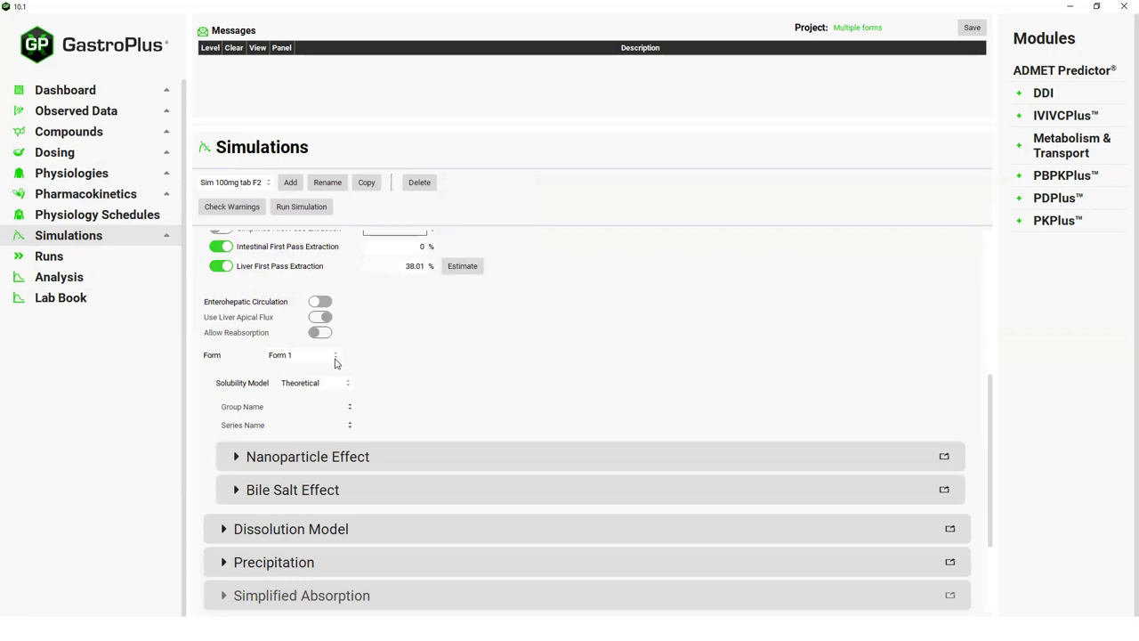
click(335, 362)
click(311, 376)
click(347, 388)
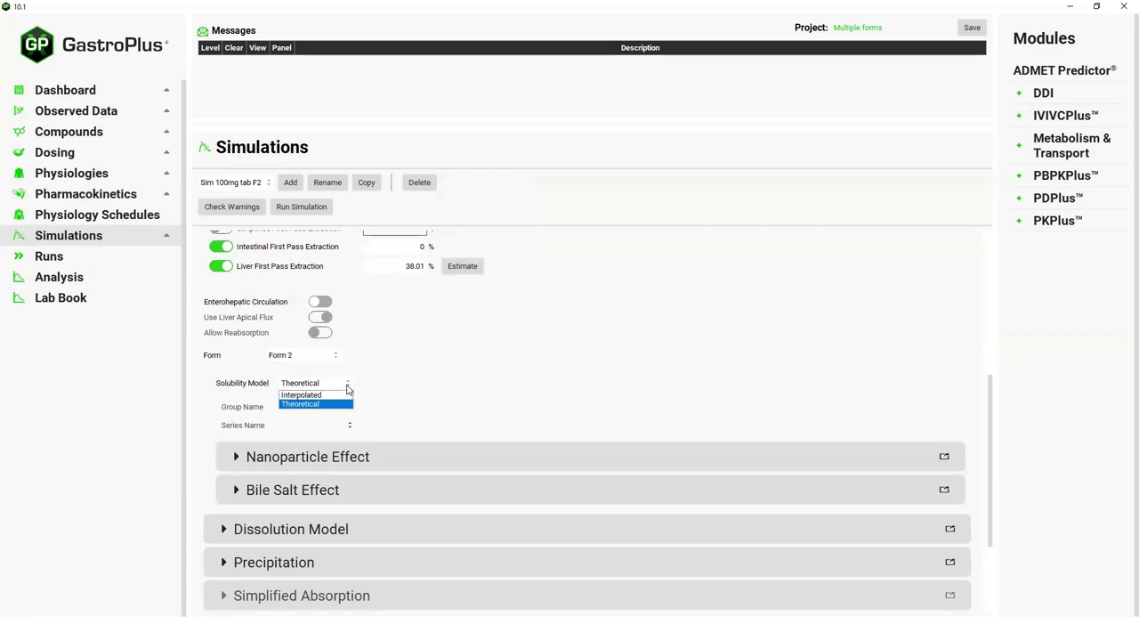
click(328, 395)
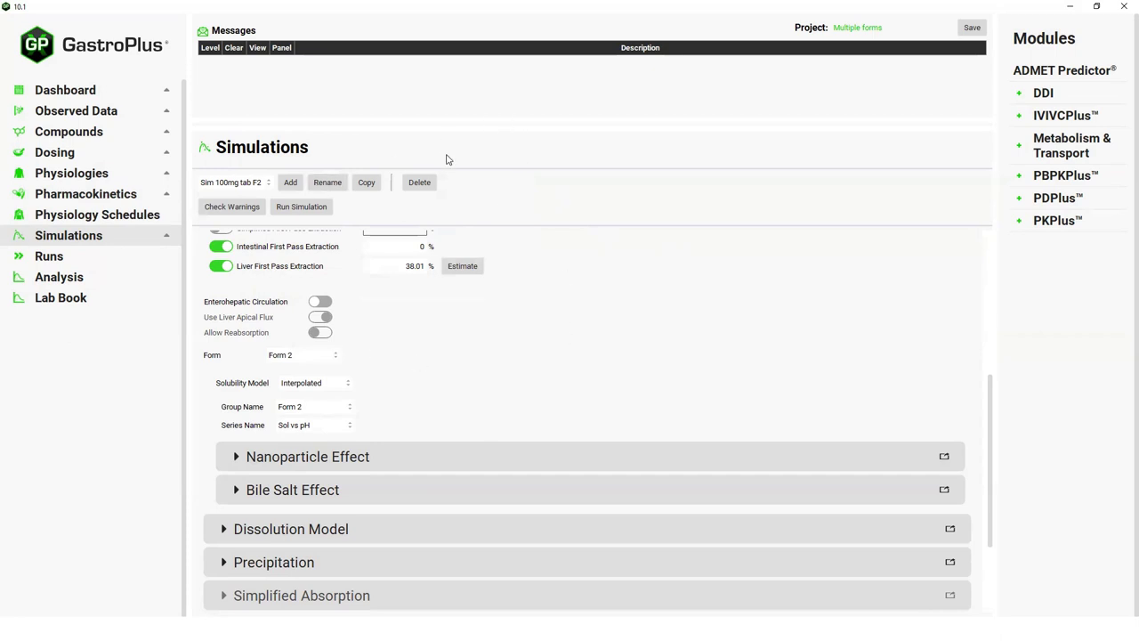
Copy the F2 simulation as Sim 100mg tab 50 50.
click(369, 185)
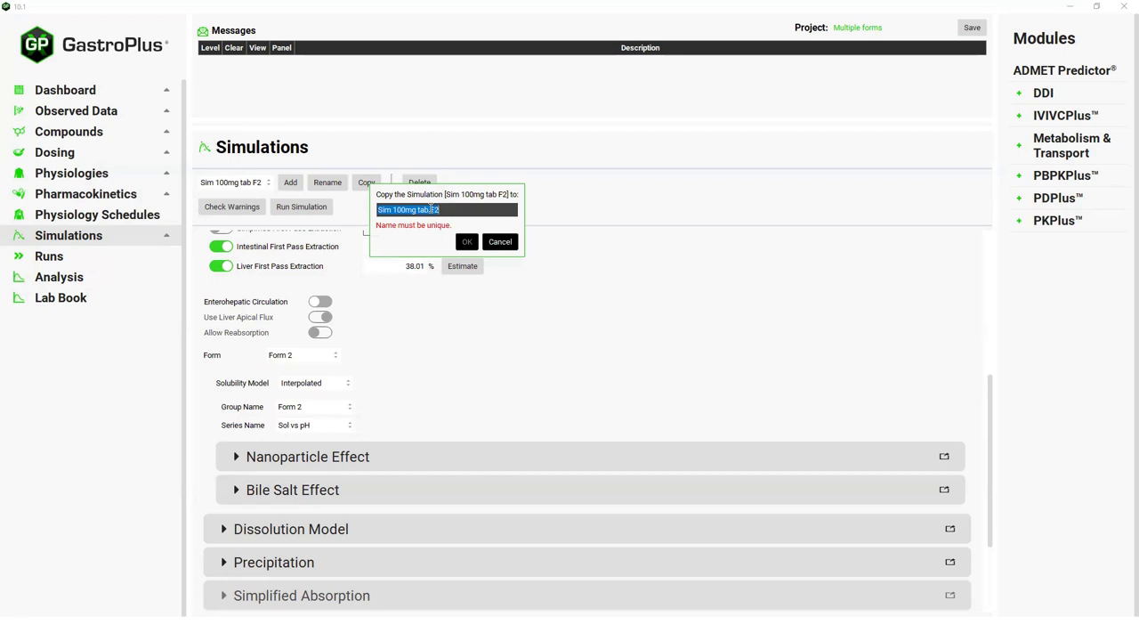
drag(431, 209, 442, 209)
text(50)
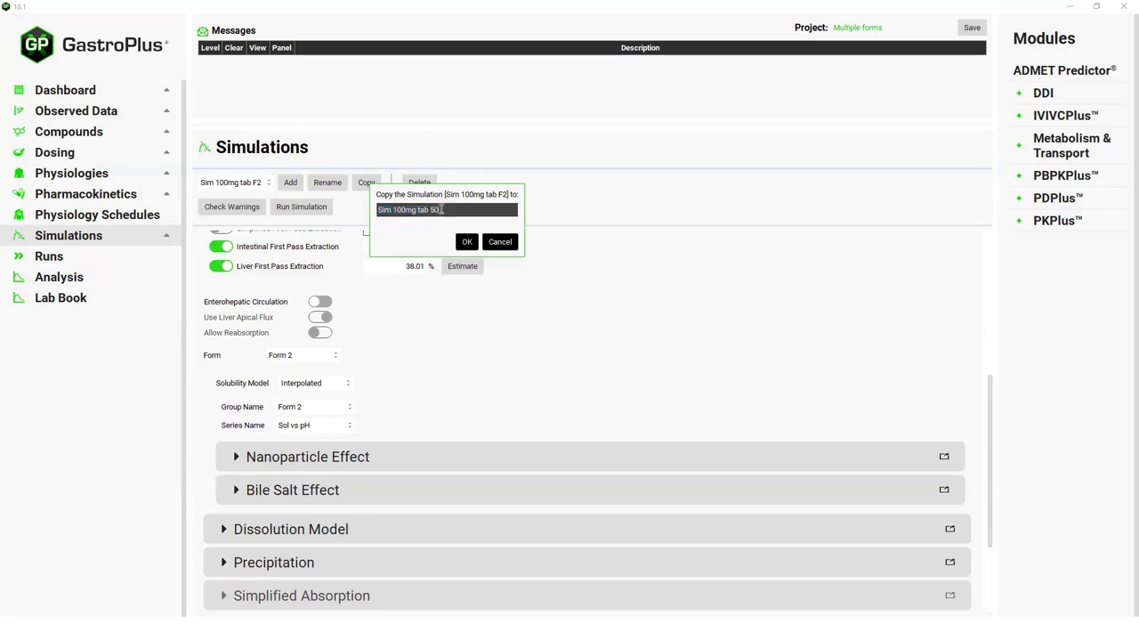
text( 50)
click(467, 242)
Assign the 100mg tab 50 50 dose schedule to the new simulation.
scroll(456, 368, up, 2)
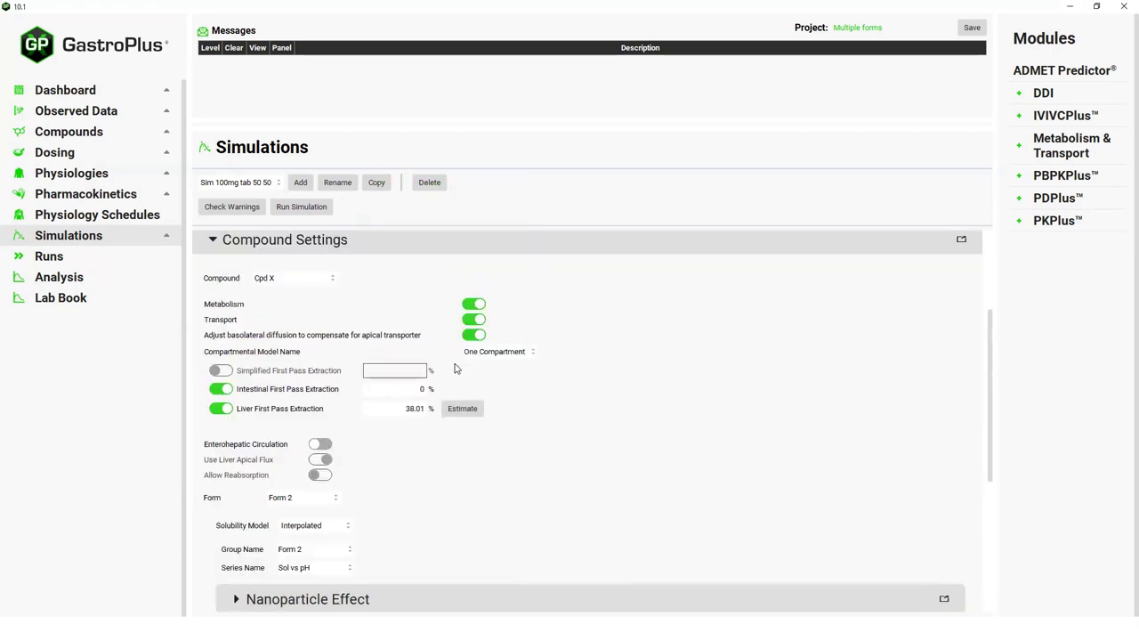
scroll(456, 368, up, 1)
scroll(455, 368, up, 1)
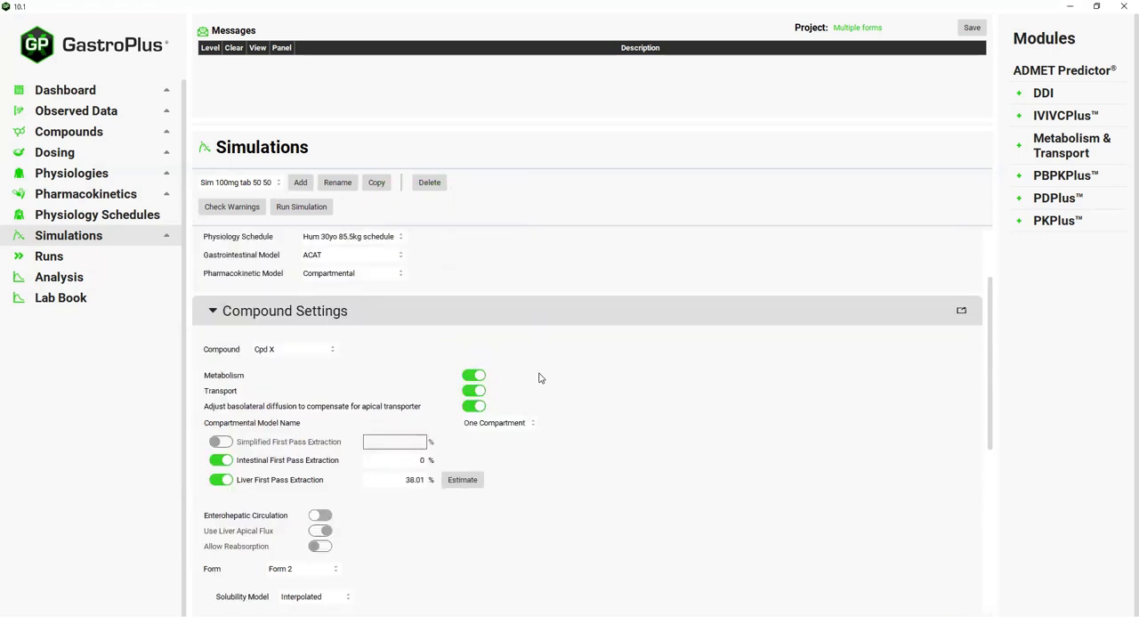
scroll(539, 378, up, 1)
scroll(539, 378, up, 1)
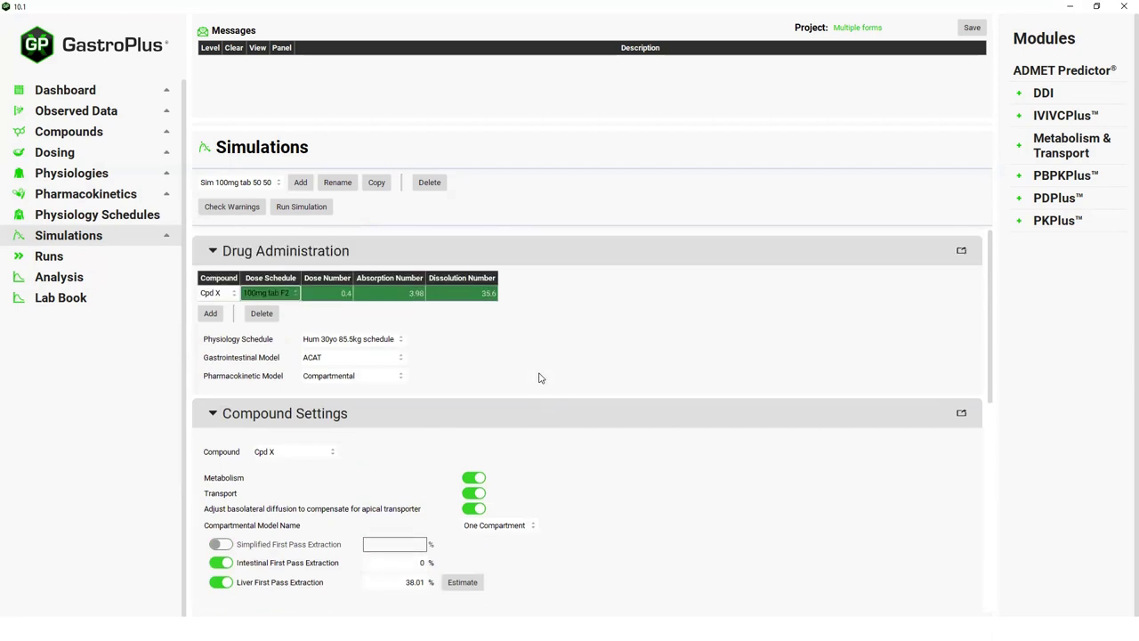
scroll(540, 378, up, 1)
click(295, 294)
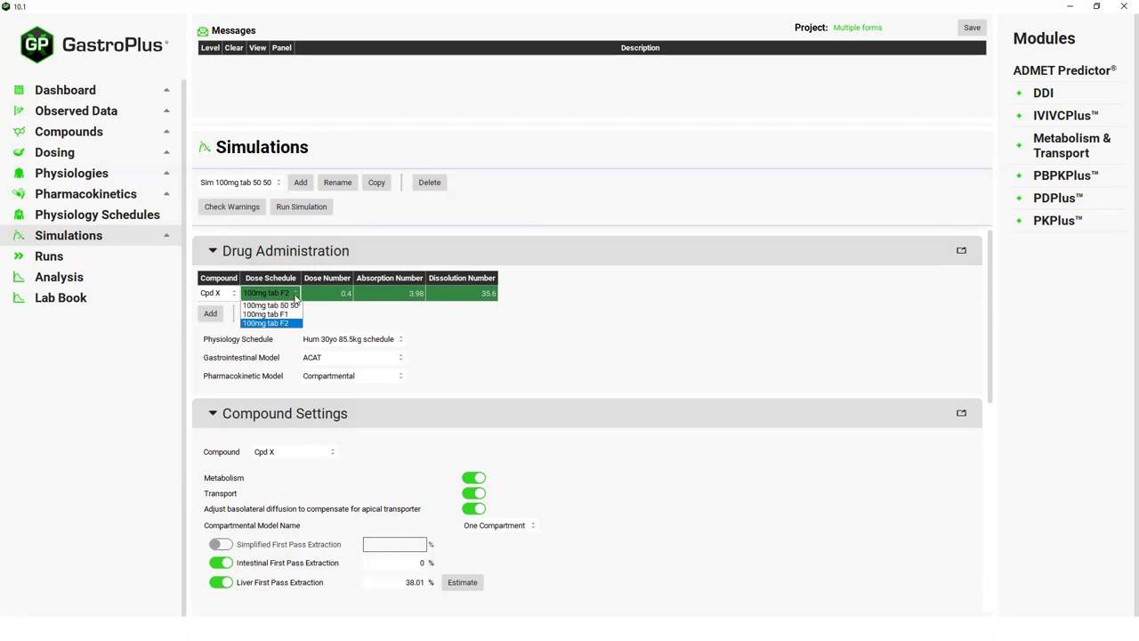
click(289, 306)
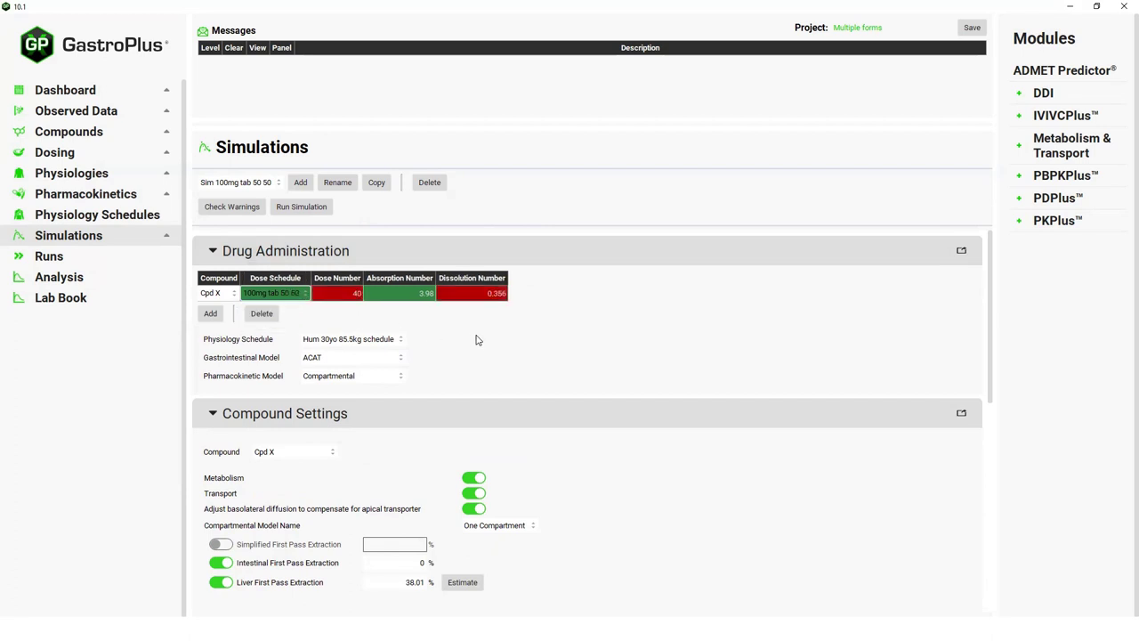
scroll(572, 480, down, 3)
scroll(576, 471, down, 2)
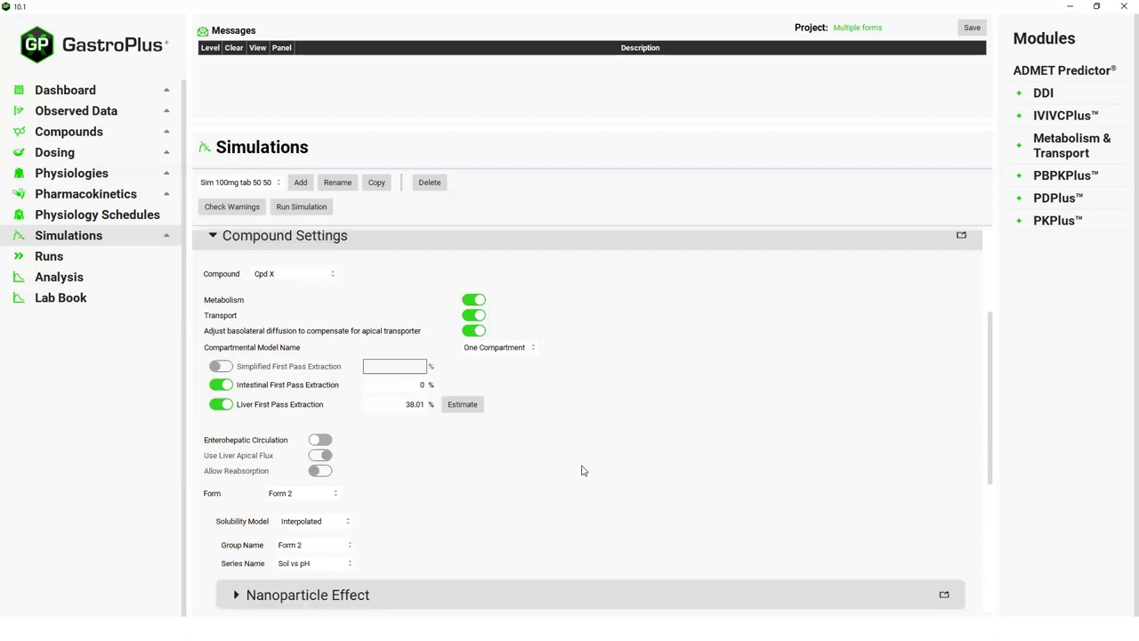
scroll(586, 465, down, 1)
scroll(595, 462, up, 2)
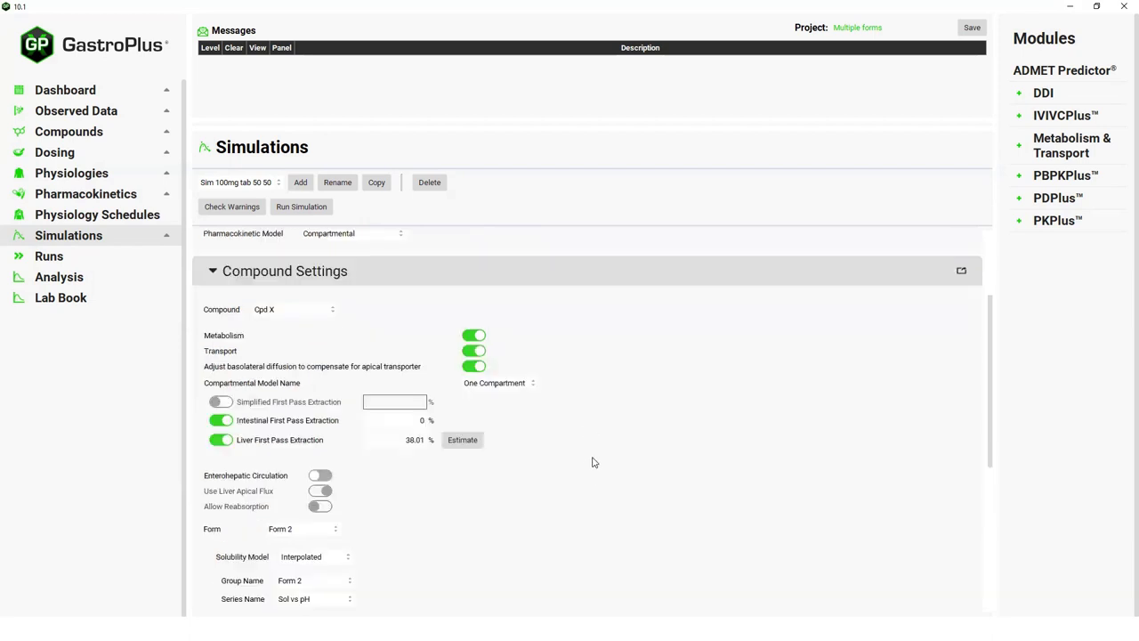
scroll(592, 460, up, 2)
scroll(596, 459, up, 2)
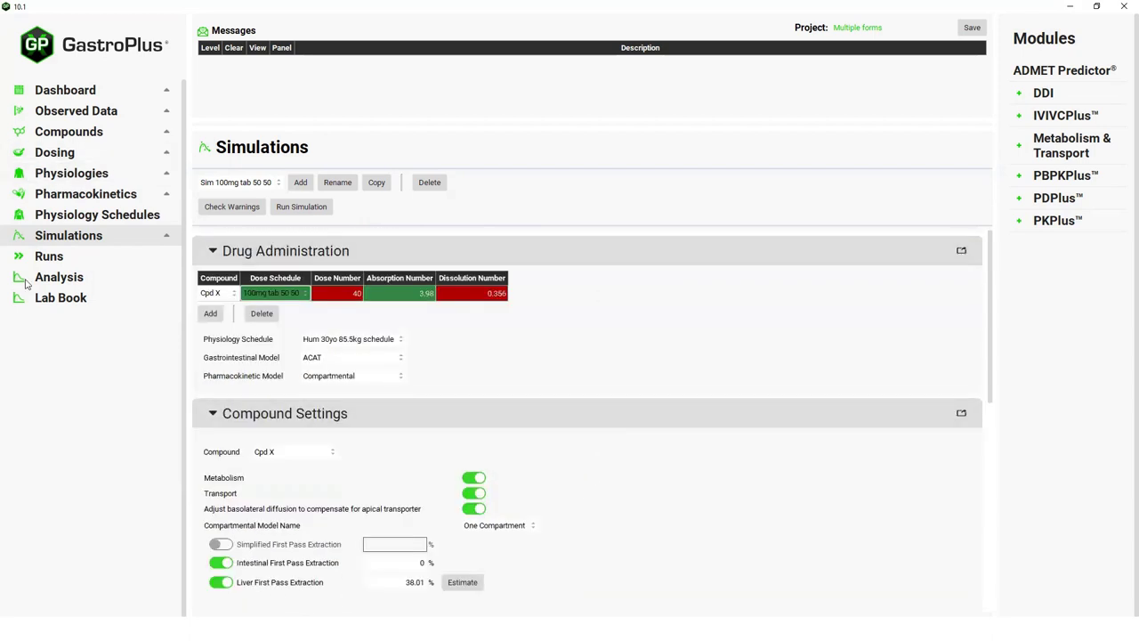
Add a new run named All formulations on the Runs page.
click(50, 256)
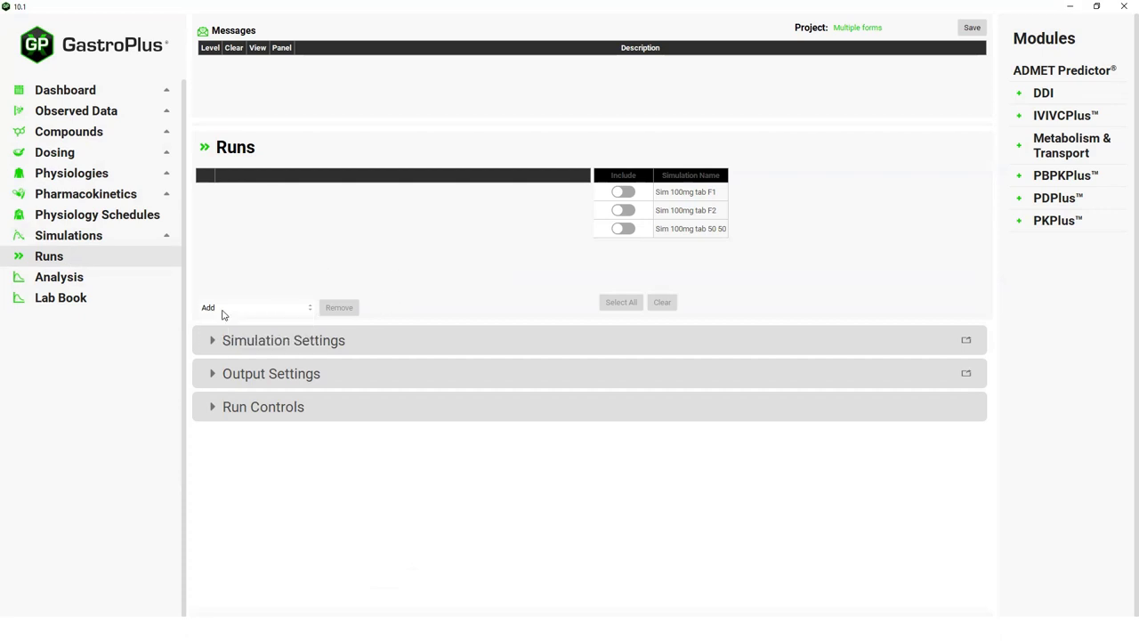
click(223, 314)
click(220, 319)
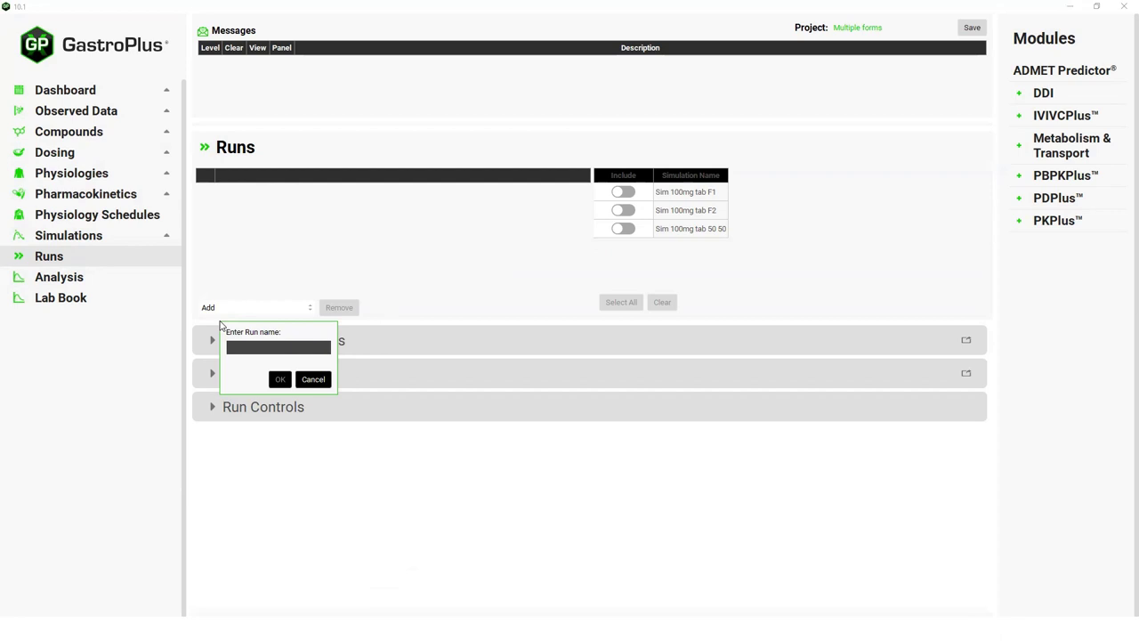
text(All for)
text(mulations)
click(281, 381)
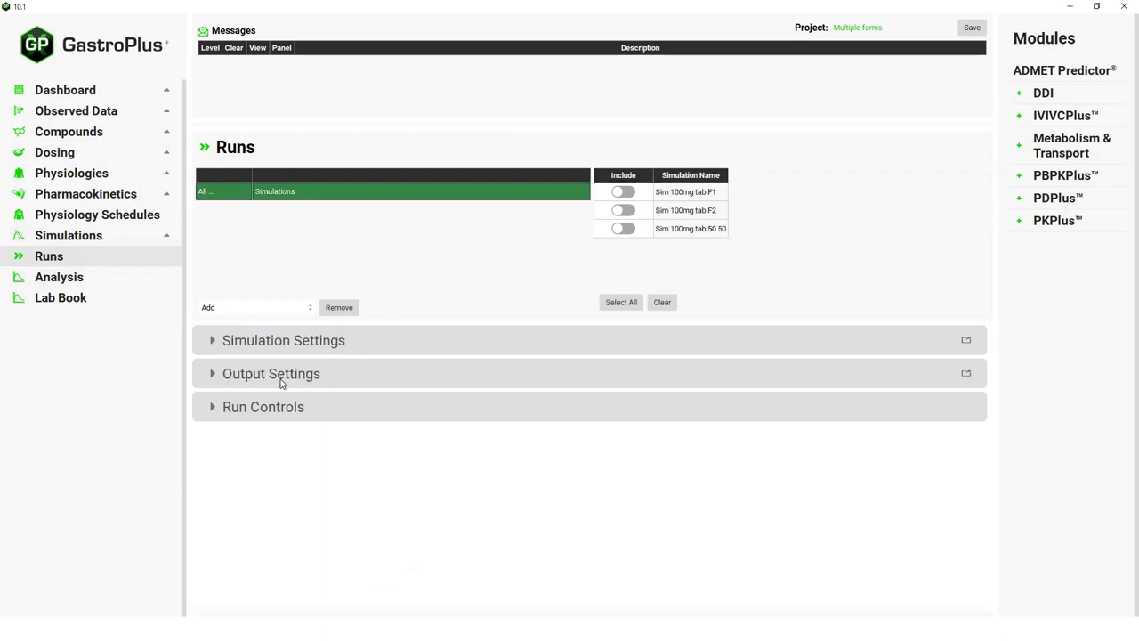
Include the F1, F2 and 50 50 simulations in the run and start it.
click(633, 194)
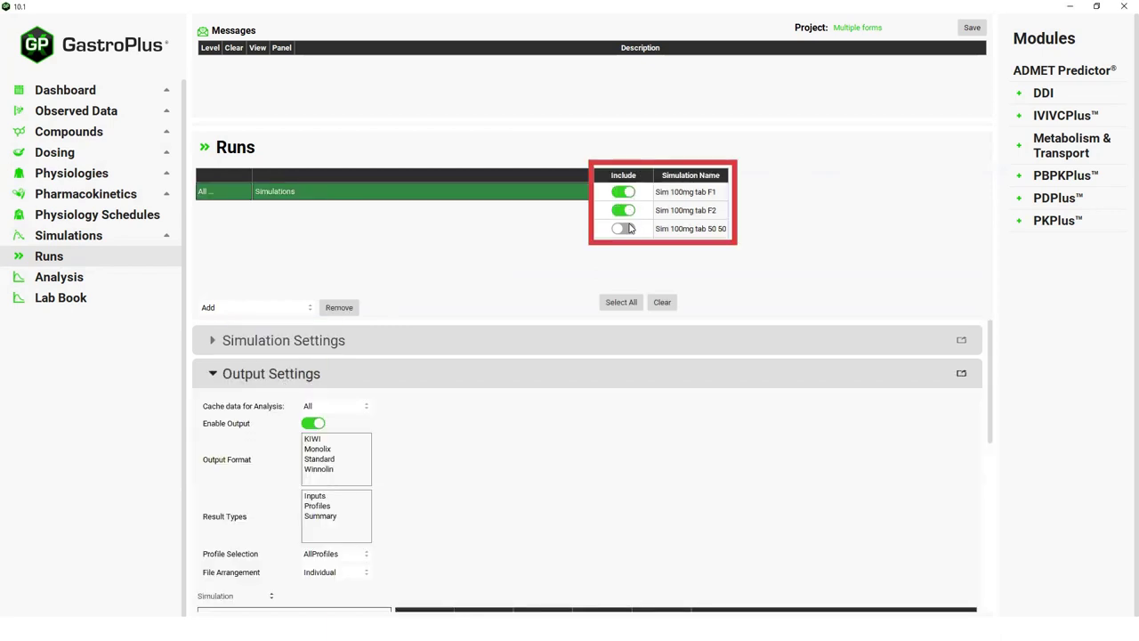
click(628, 230)
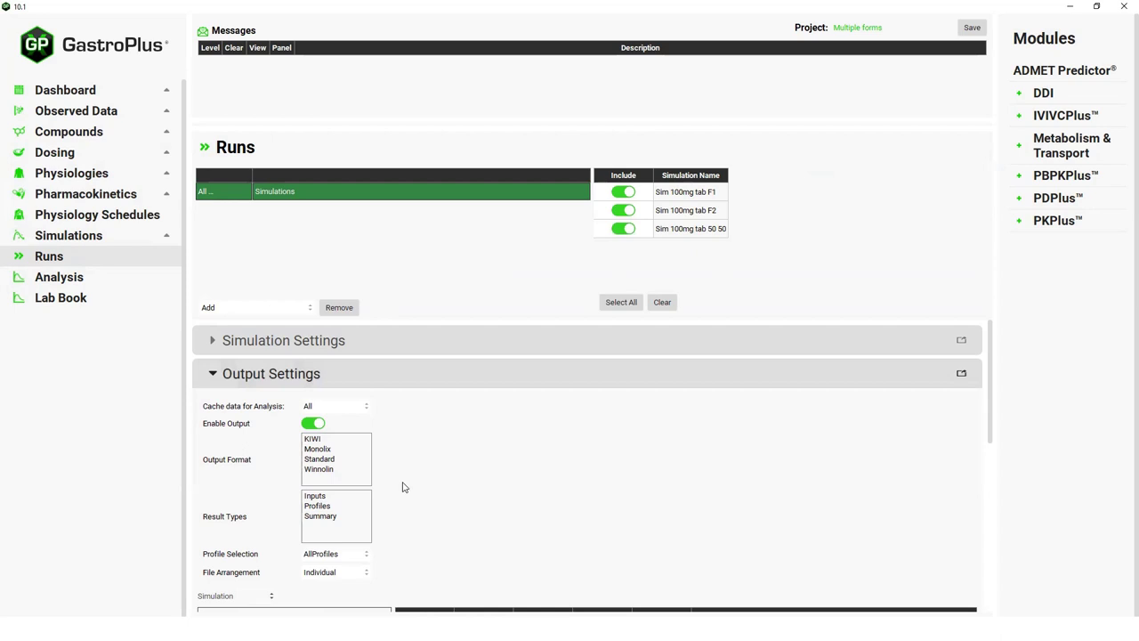
scroll(446, 461, down, 3)
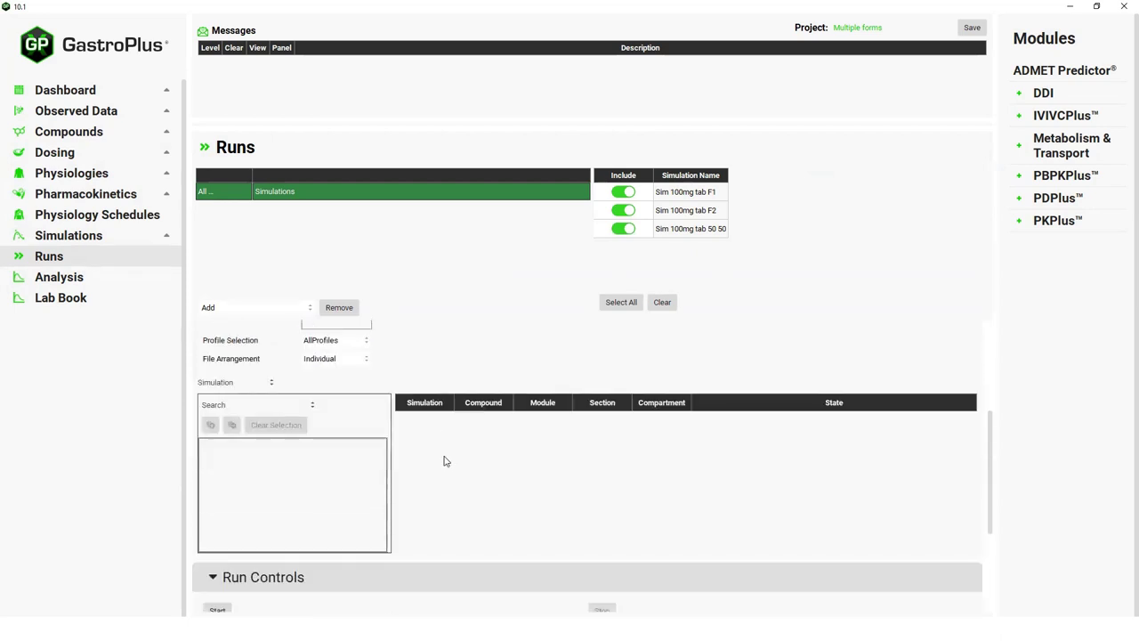
scroll(441, 471, down, 2)
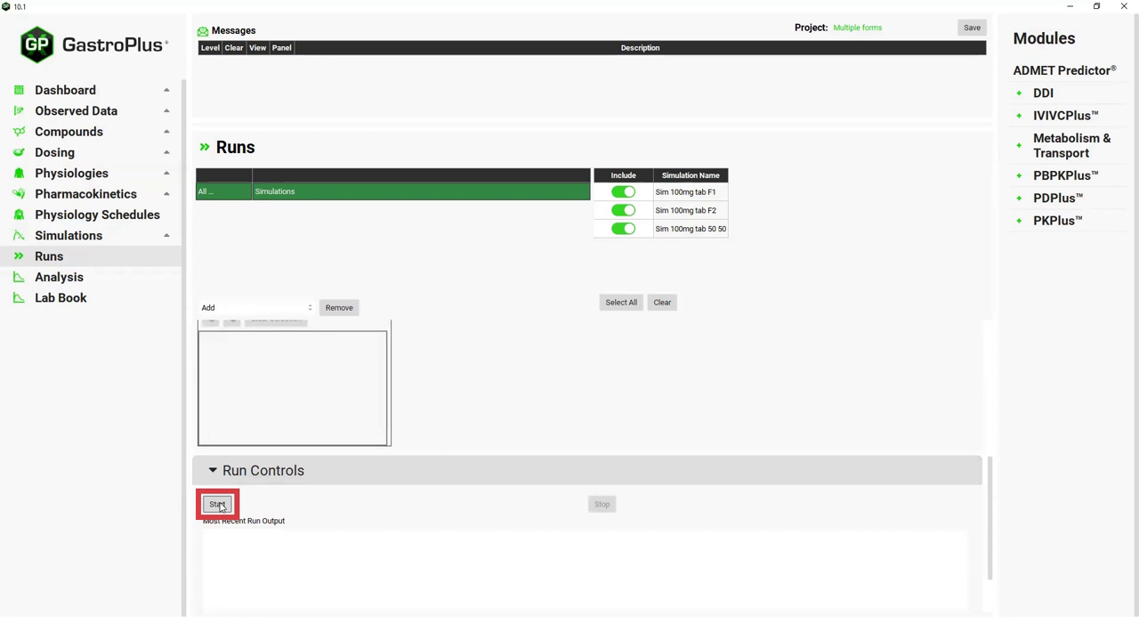
click(218, 504)
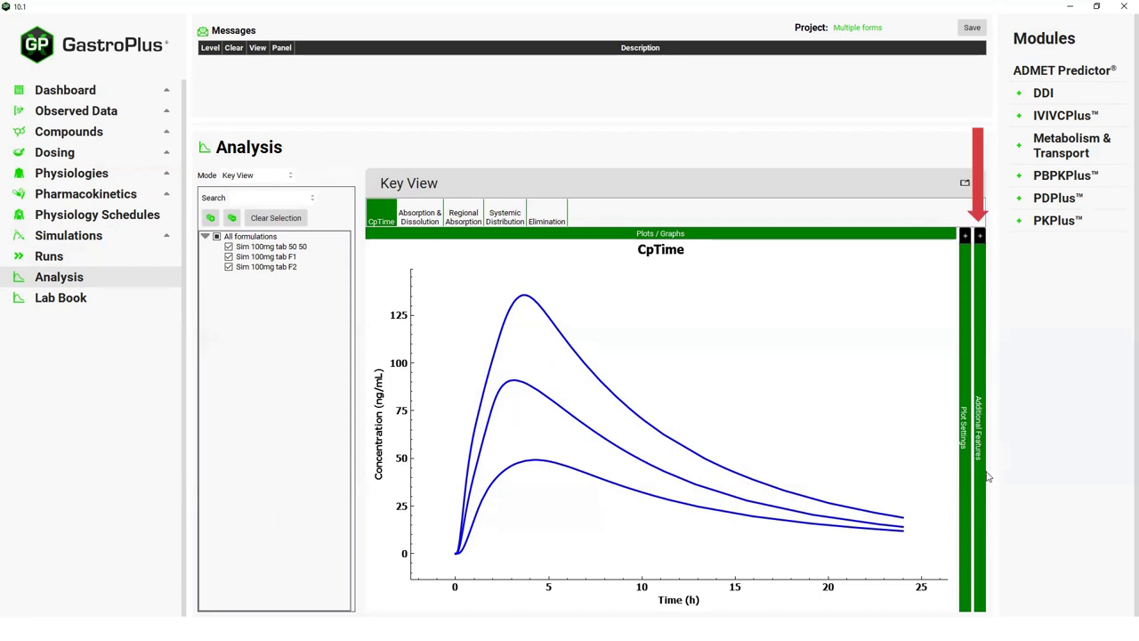
Color the CpTime curves by Simulation under Additional Features, cycling palettes for distinct colors.
click(979, 236)
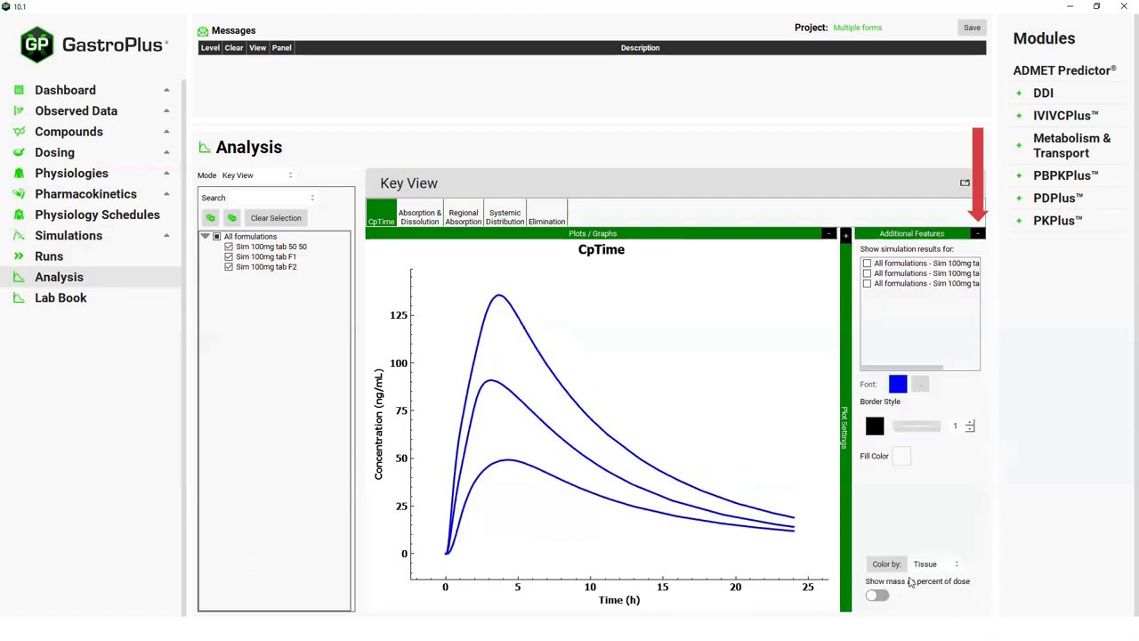
click(957, 566)
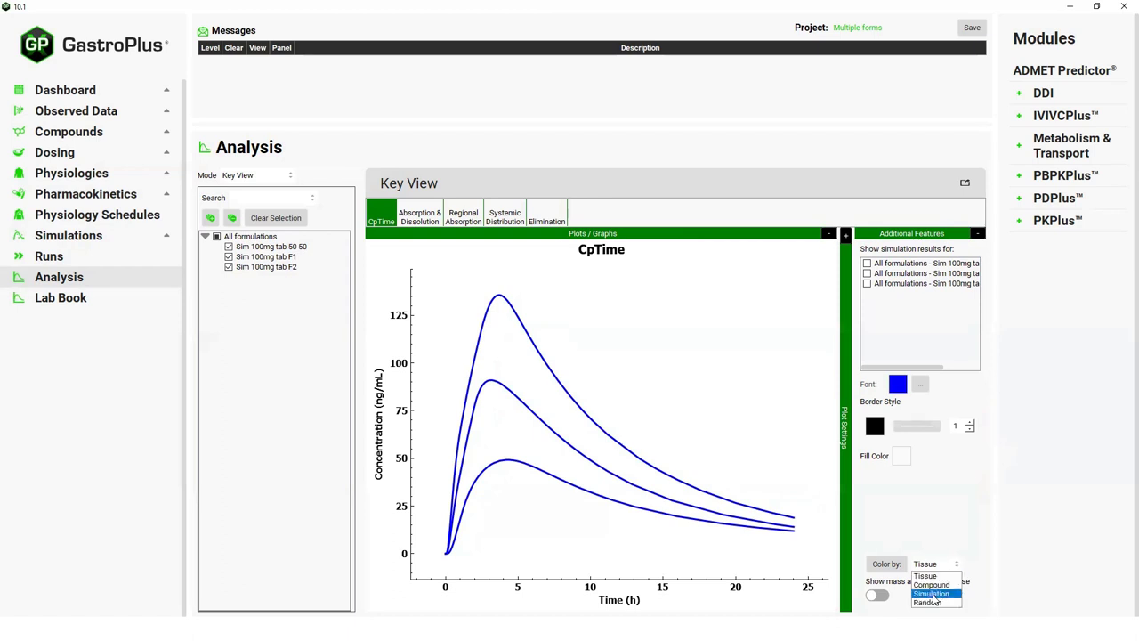
click(932, 593)
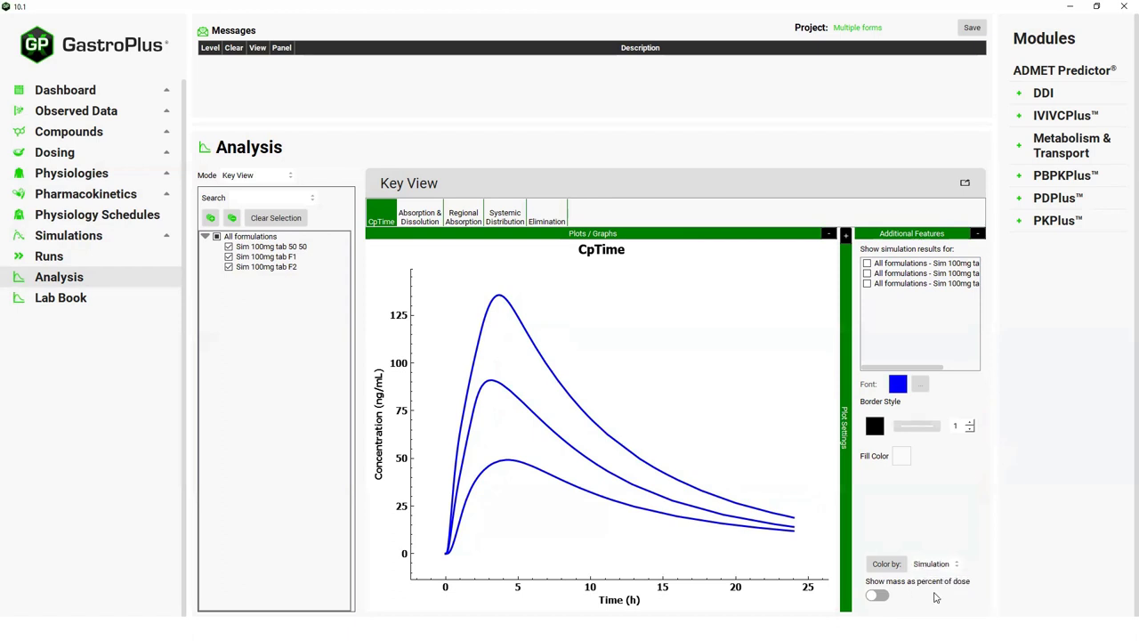
click(884, 565)
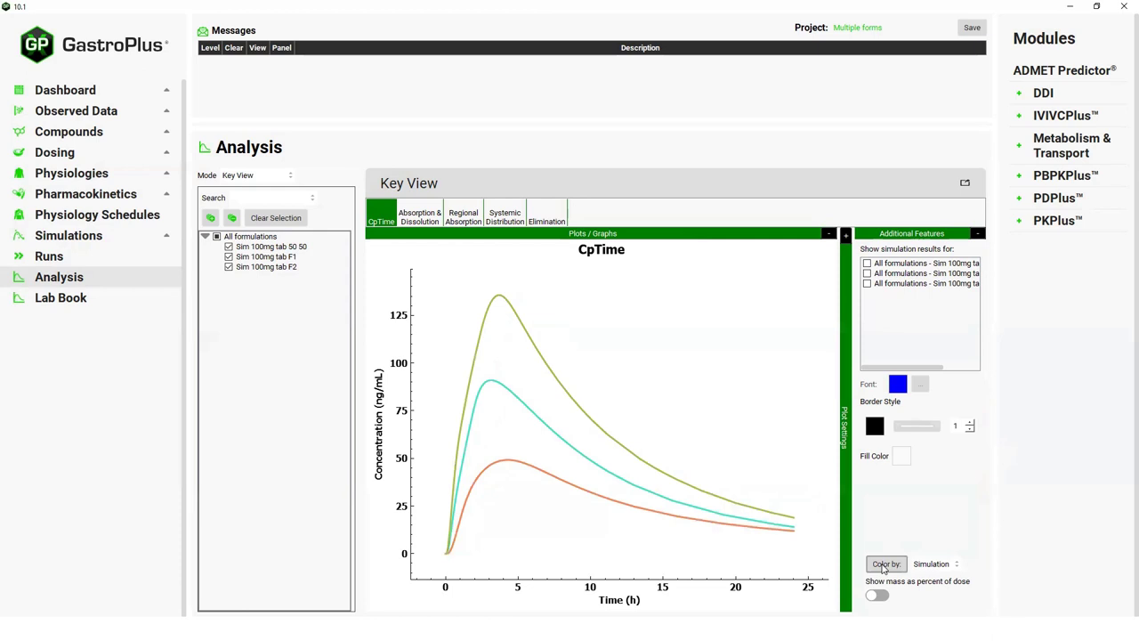
click(883, 565)
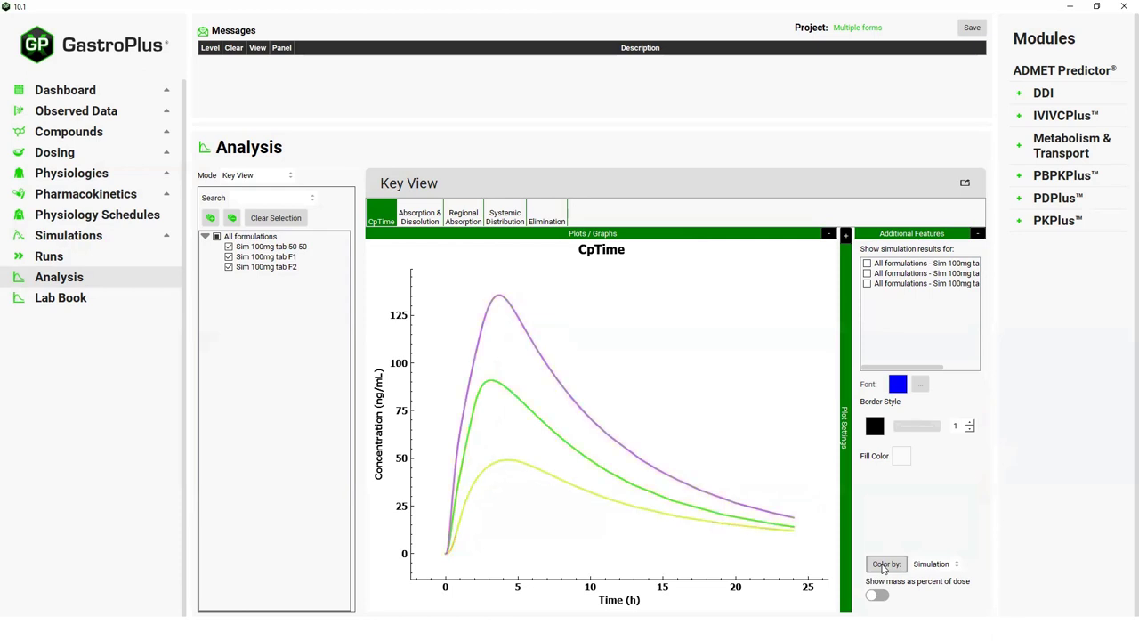
click(884, 565)
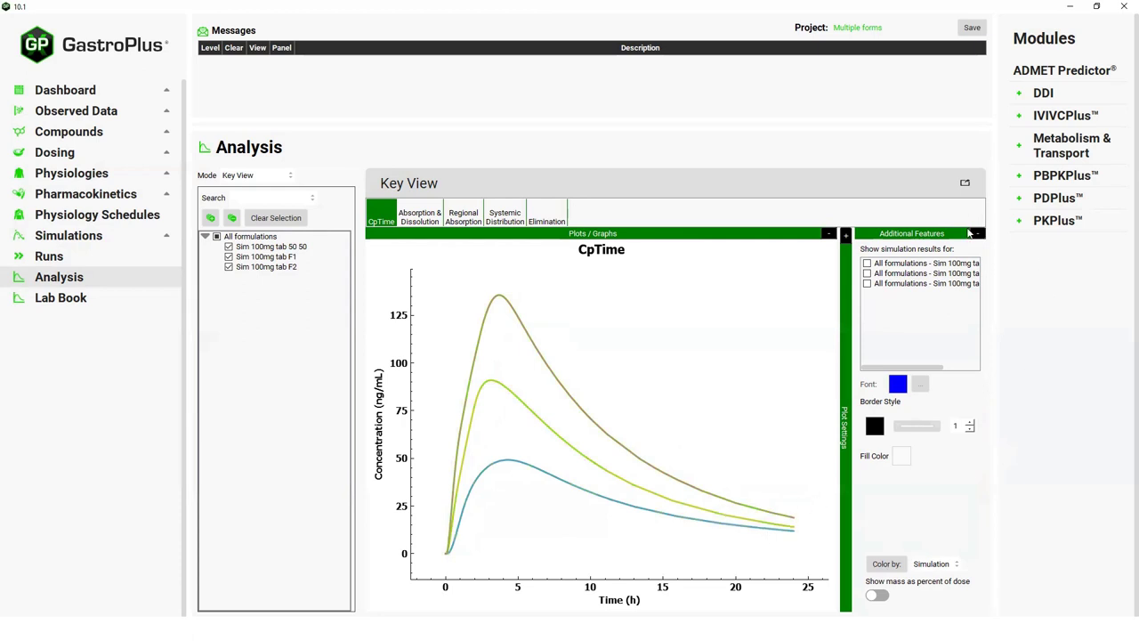
click(977, 234)
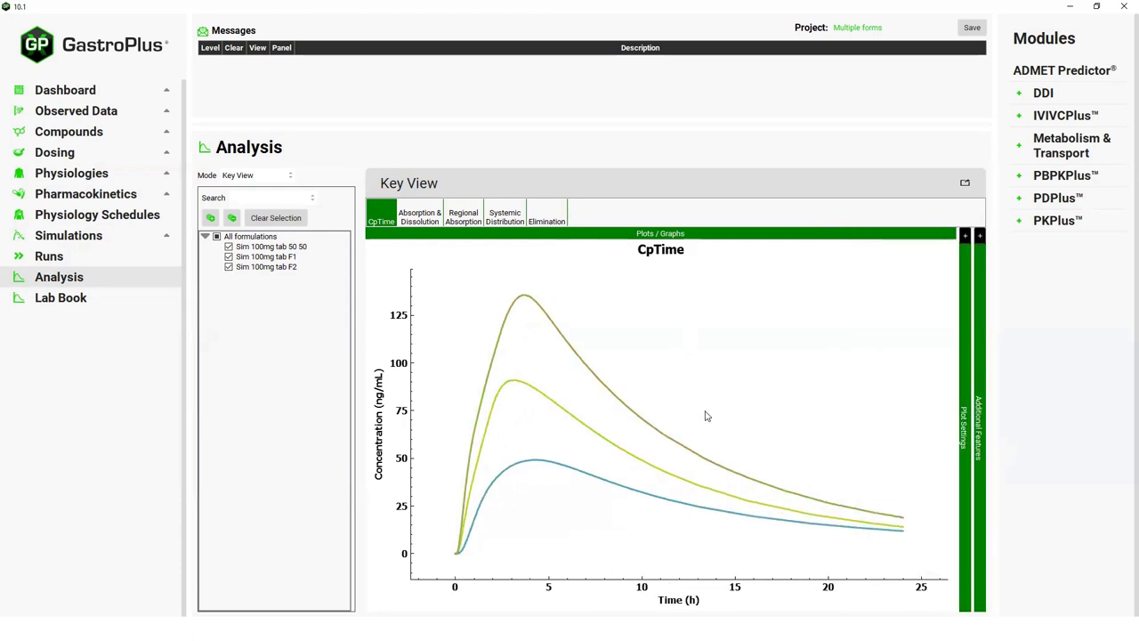